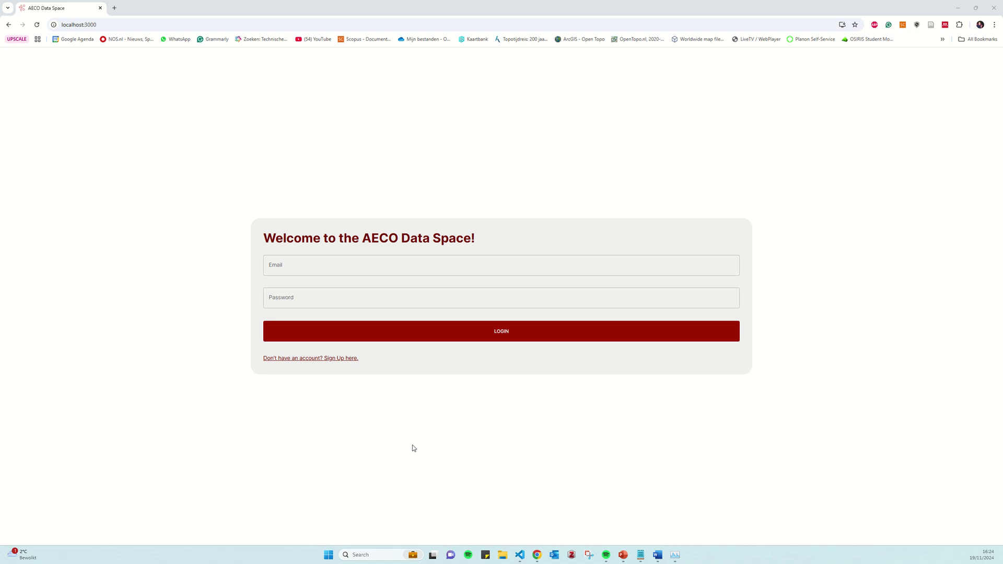
Follow the 'Sign Up here' link on the login page to the registration form
click(328, 360)
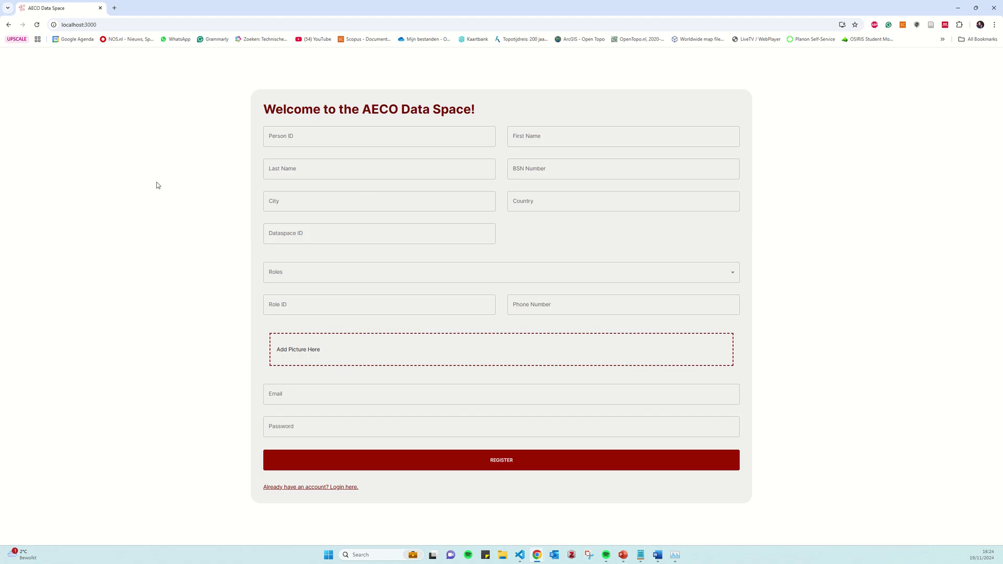
Choose building owner and contractor as the account's roles in the sign-up form
click(312, 129)
click(327, 281)
scroll(381, 205, down, 1)
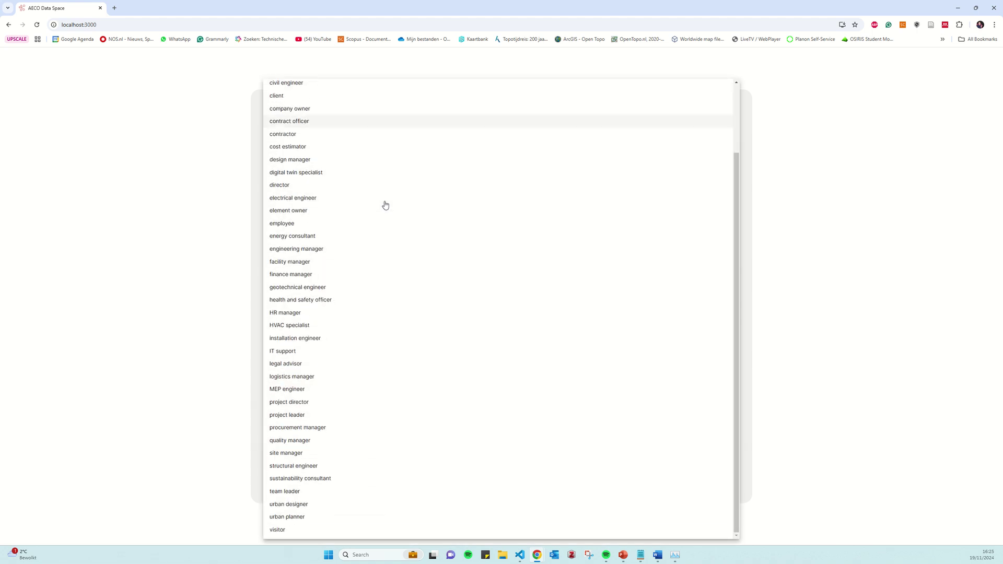
scroll(383, 269, up, 2)
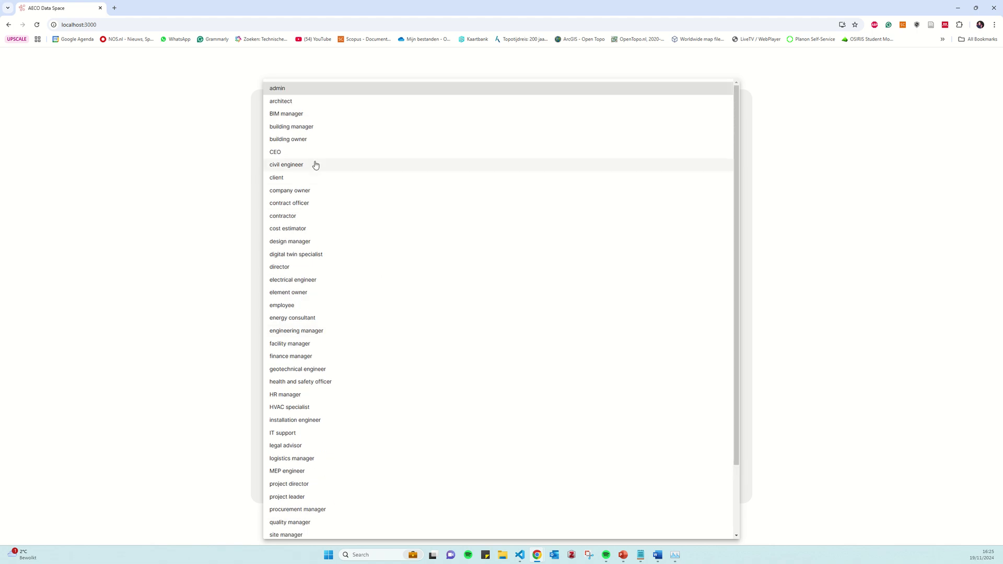
click(314, 140)
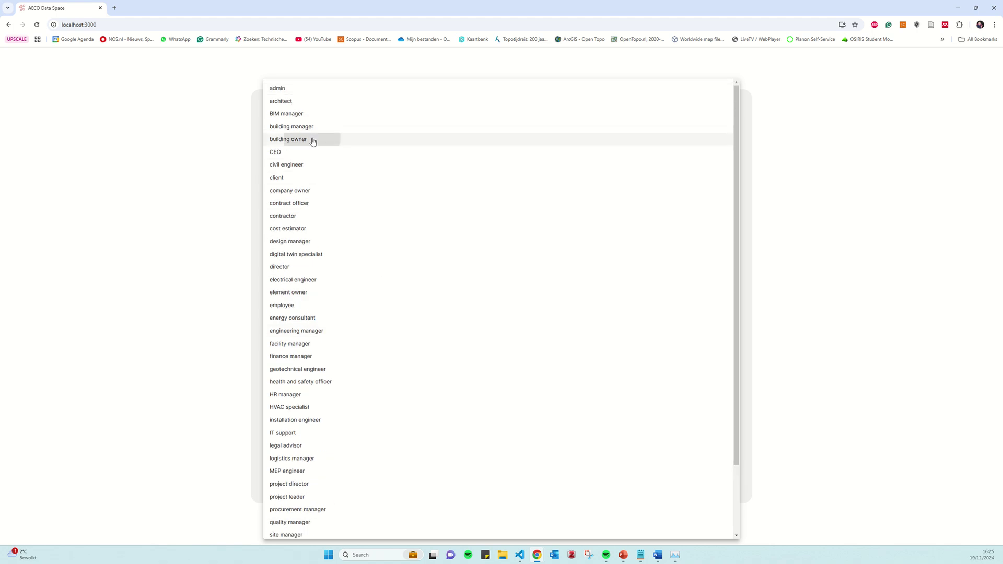
click(300, 216)
click(232, 254)
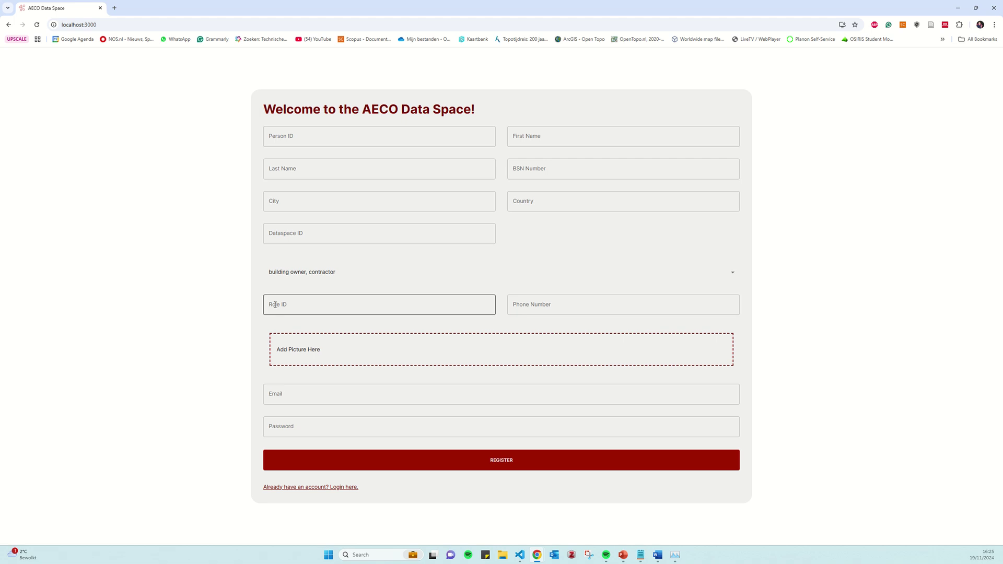
click(279, 308)
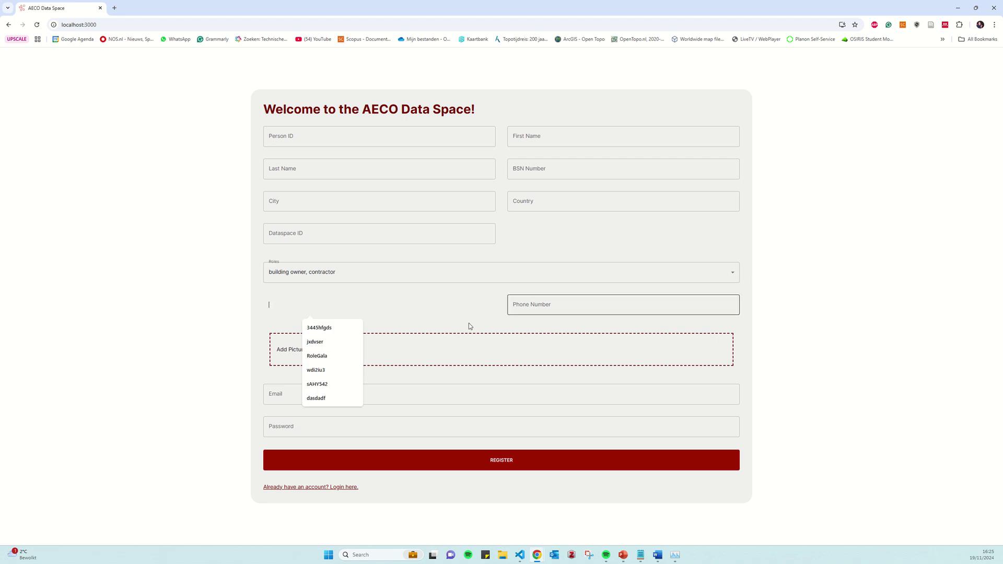
click(219, 361)
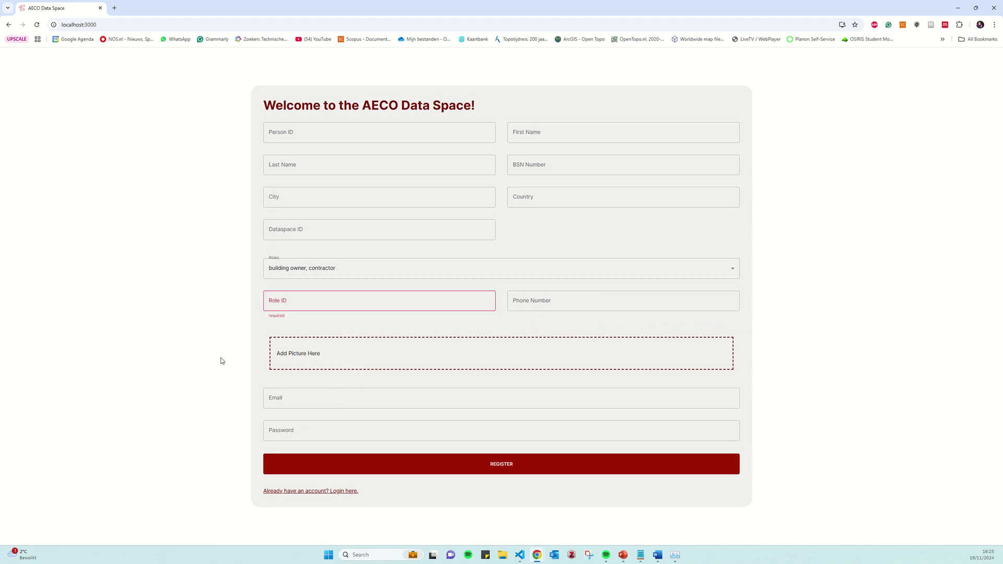
Attach a photo from the ProfilePictures folder as the profile picture
click(305, 356)
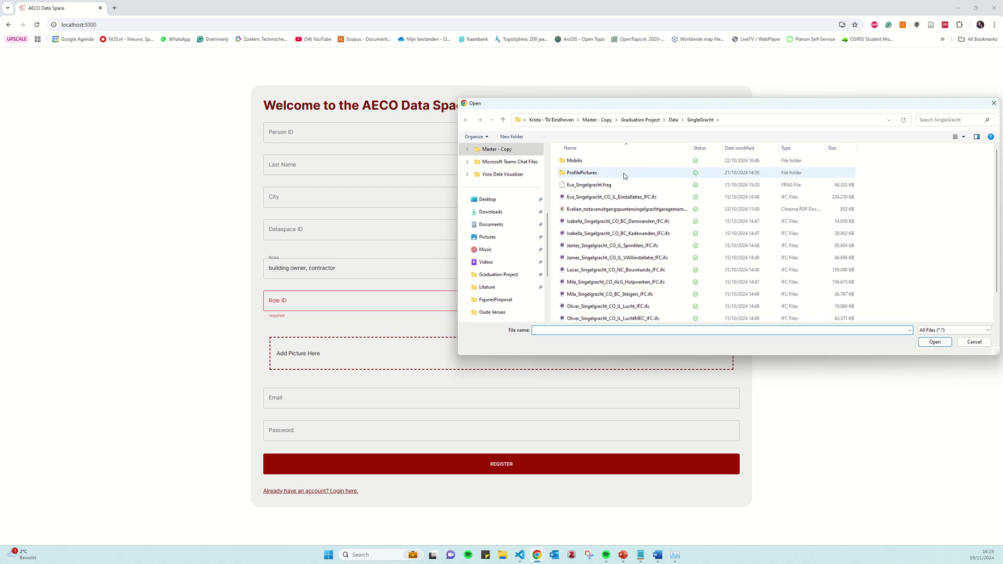
double_click(625, 175)
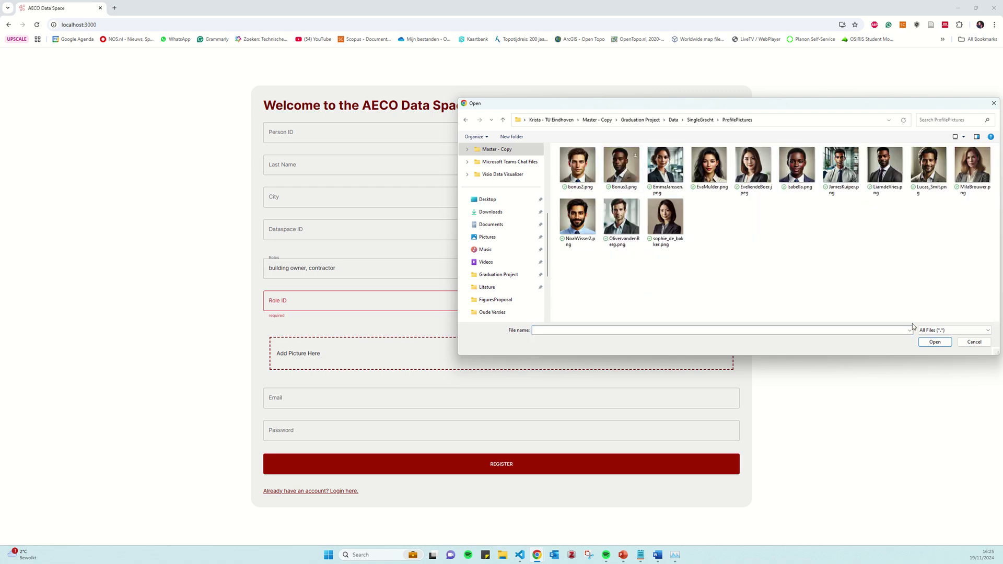
click(888, 191)
click(934, 343)
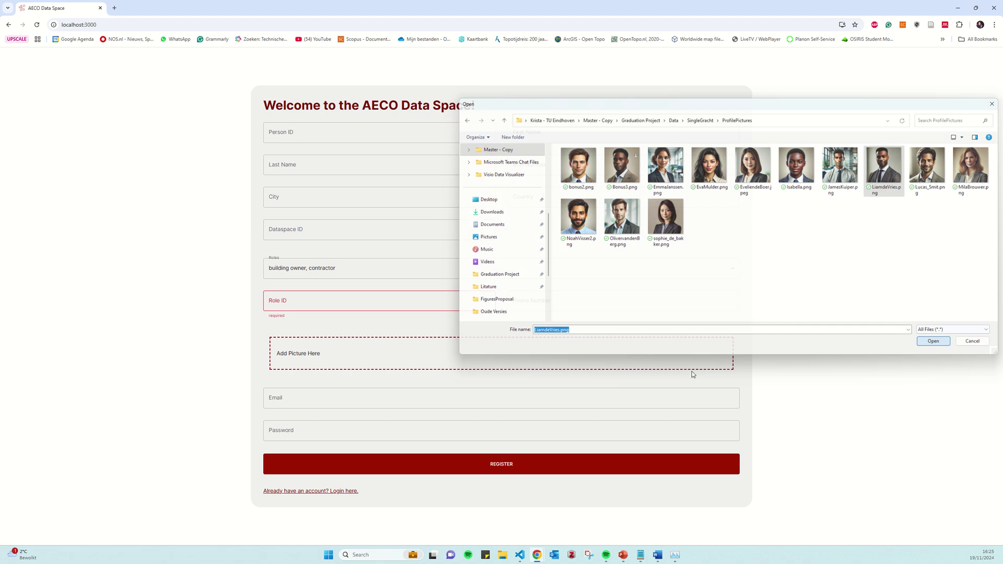
Leave the partly filled sign-up form and return to the login page
click(300, 400)
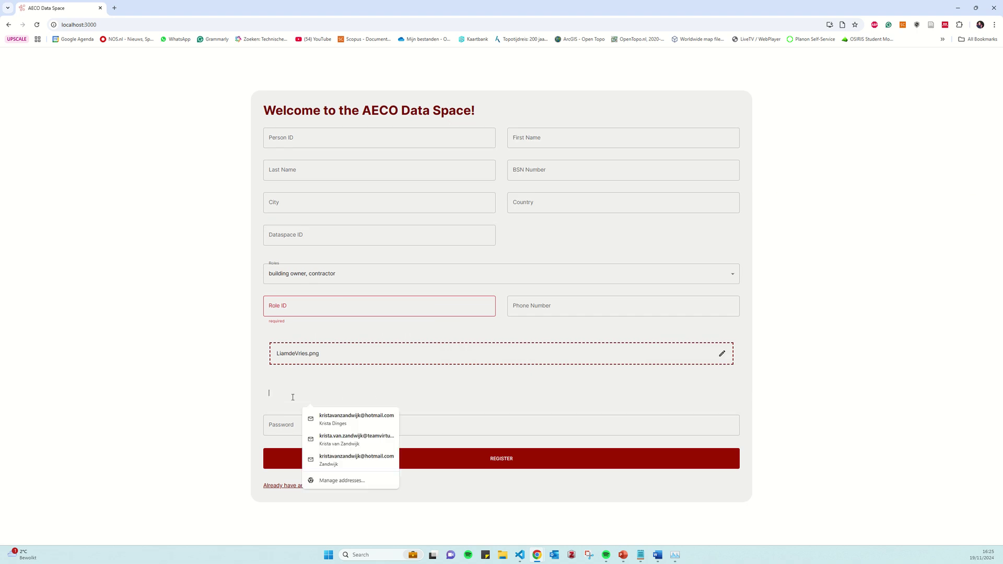
click(269, 429)
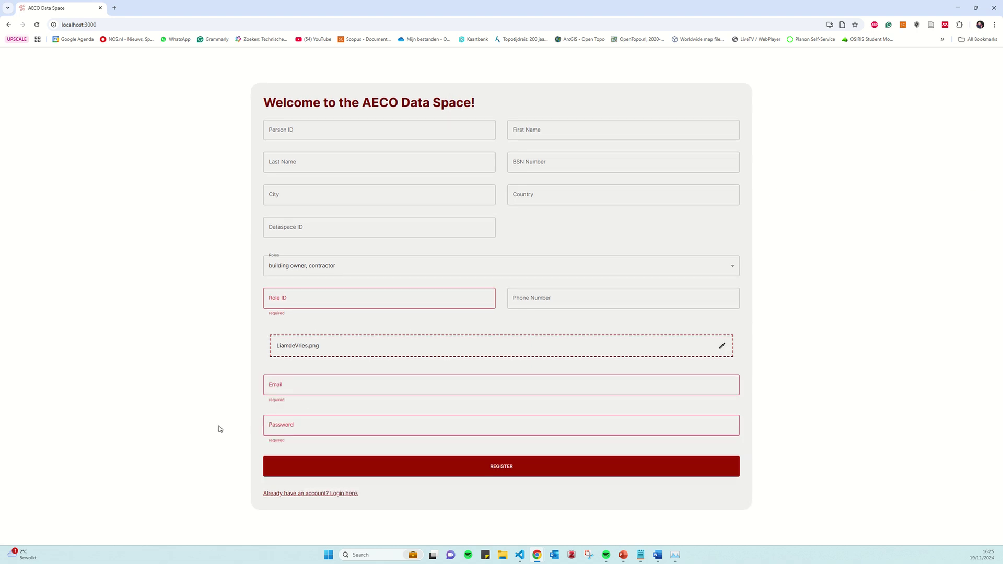
click(348, 494)
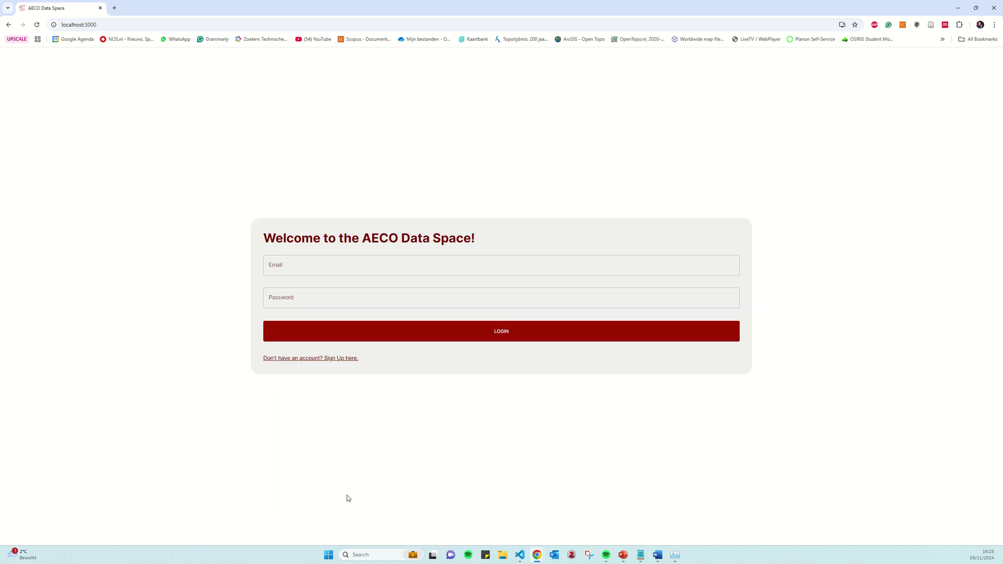
Sign in using the saved login email and the account password
click(279, 271)
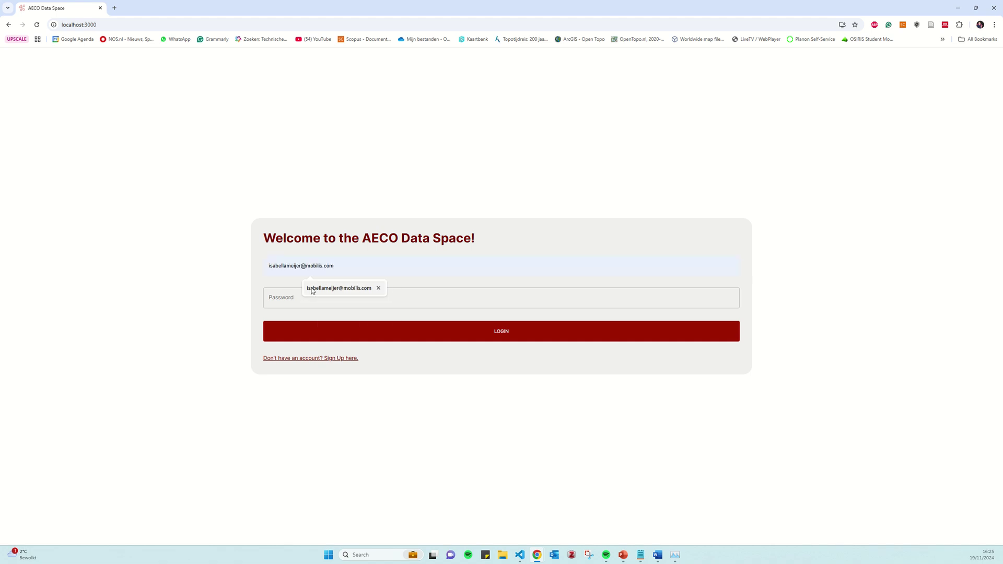
click(339, 287)
click(281, 300)
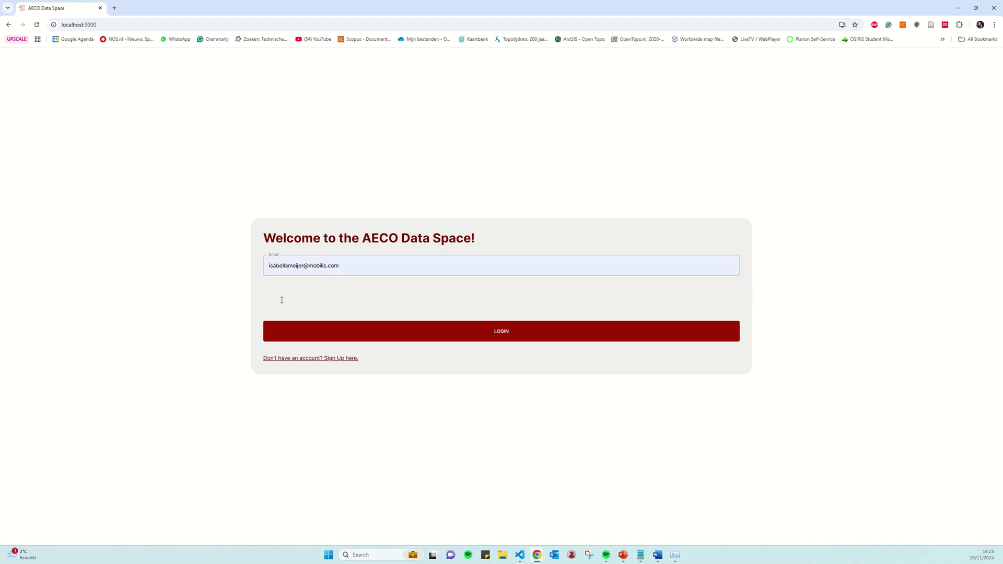
text(••••••••)
key(Return)
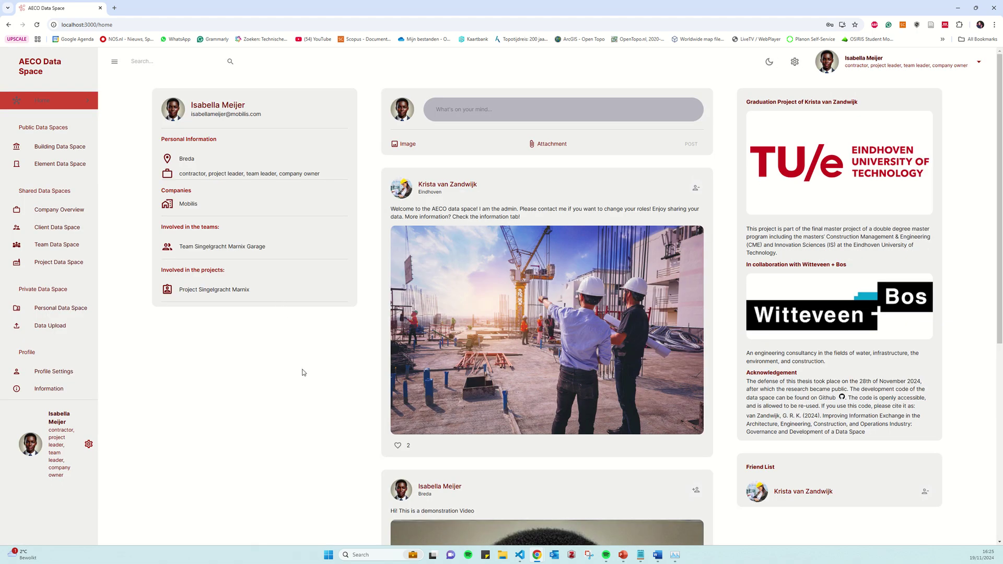
On the home feed, like the admin's welcome post and briefly like then unlike the demonstration post
drag(193, 105, 264, 116)
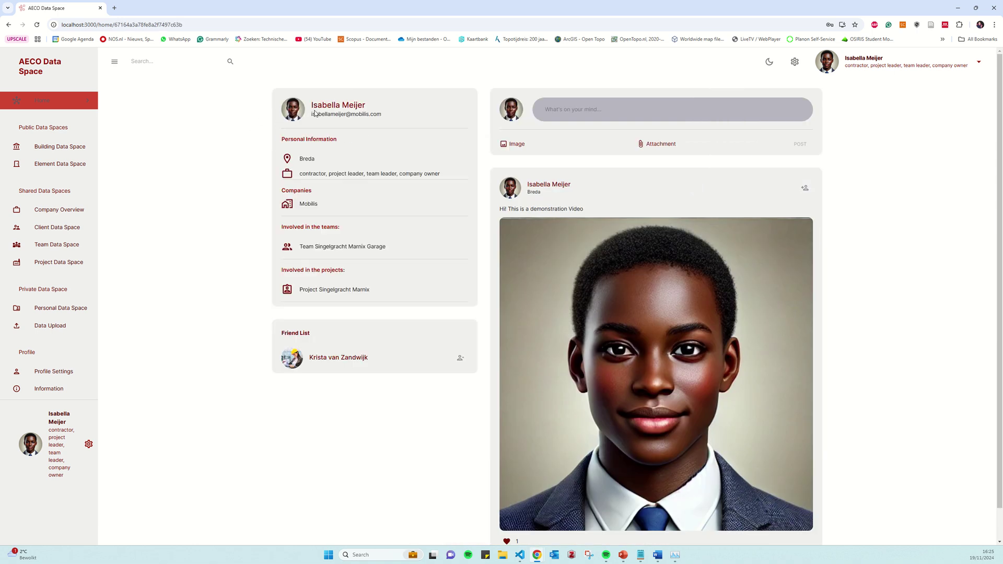
click(44, 103)
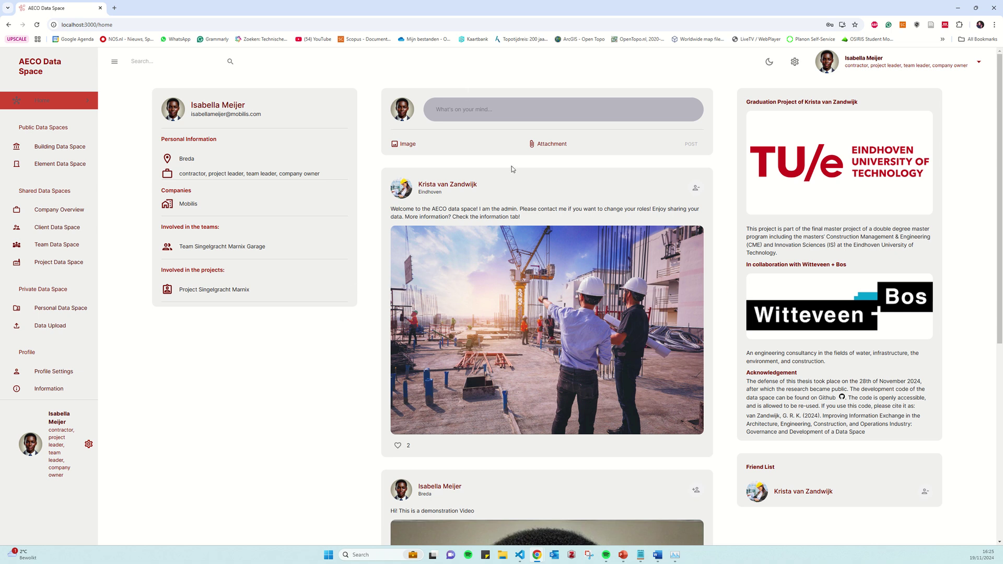
scroll(514, 170, down, 2)
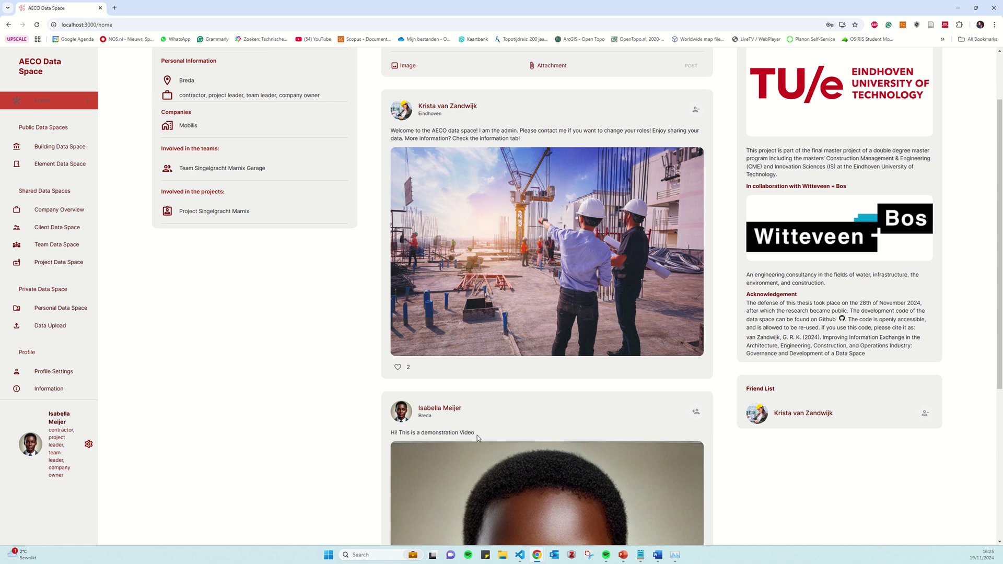
drag(476, 434, 406, 433)
click(398, 368)
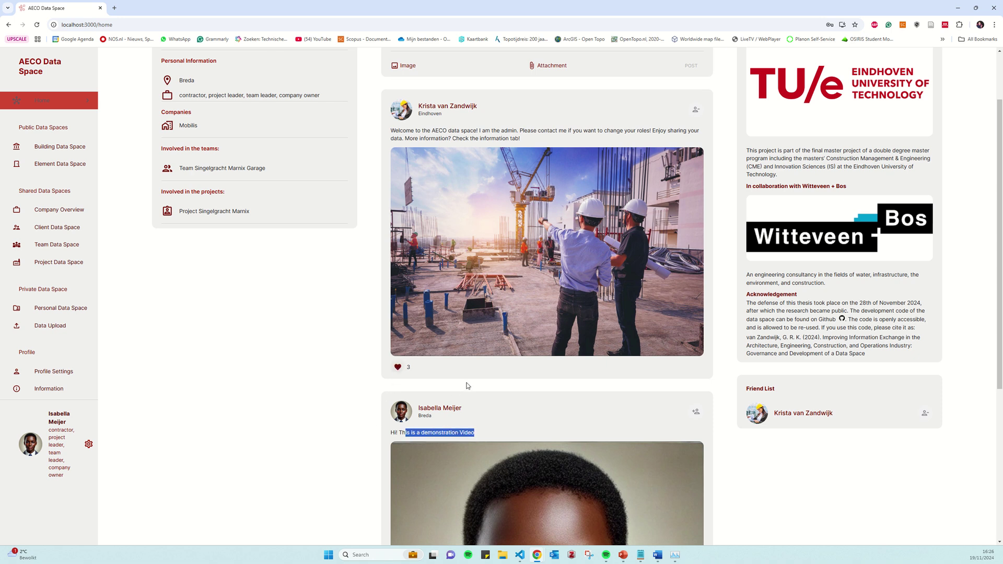
scroll(465, 382, down, 5)
click(398, 510)
click(398, 510)
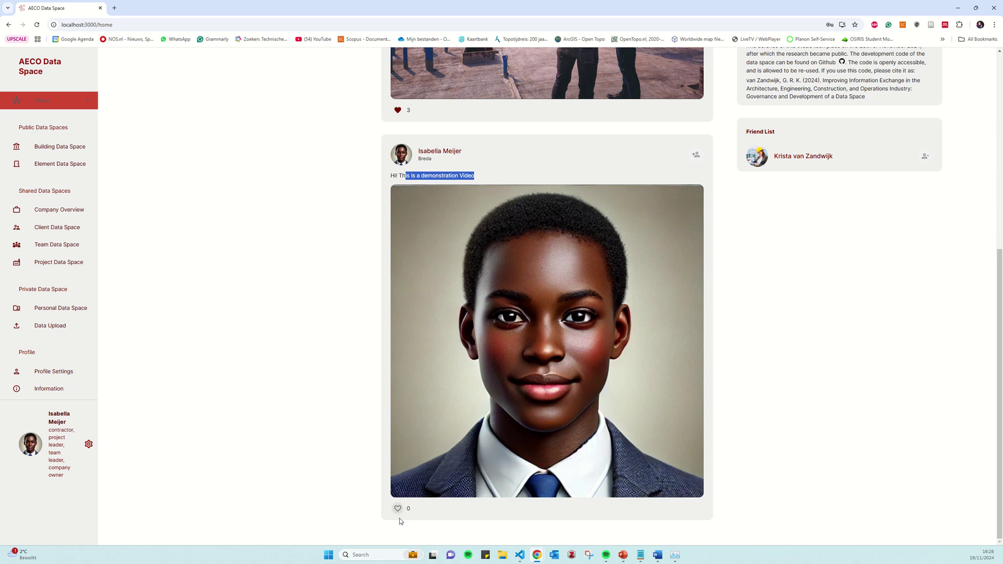
Open the admin's profile from the Friend List
scroll(544, 445, up, 7)
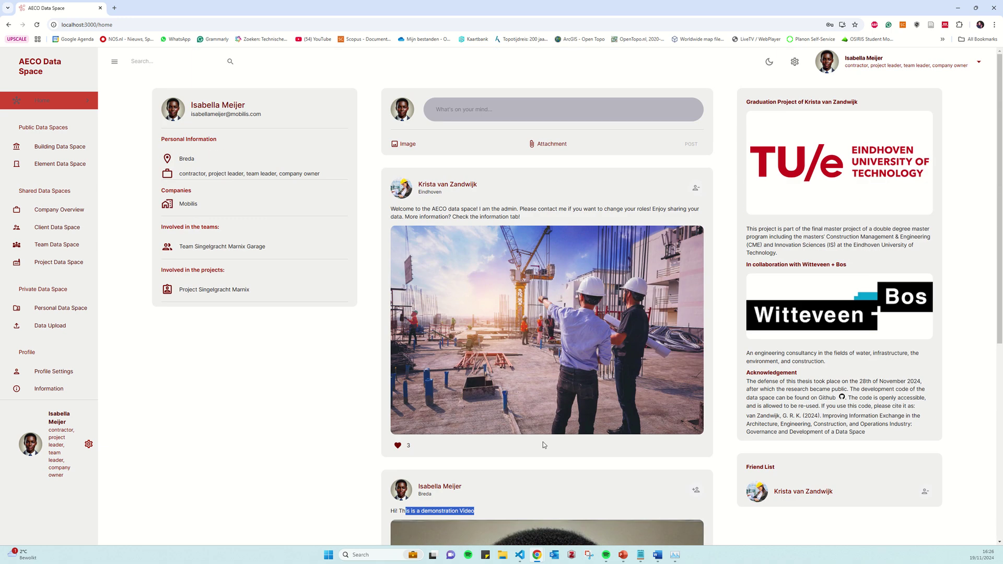
scroll(760, 353, down, 4)
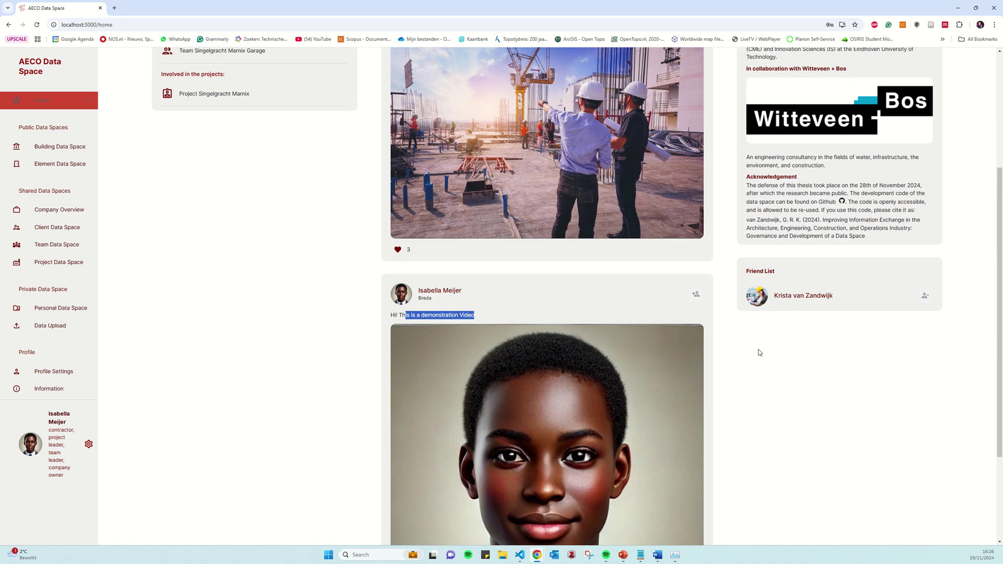
click(806, 296)
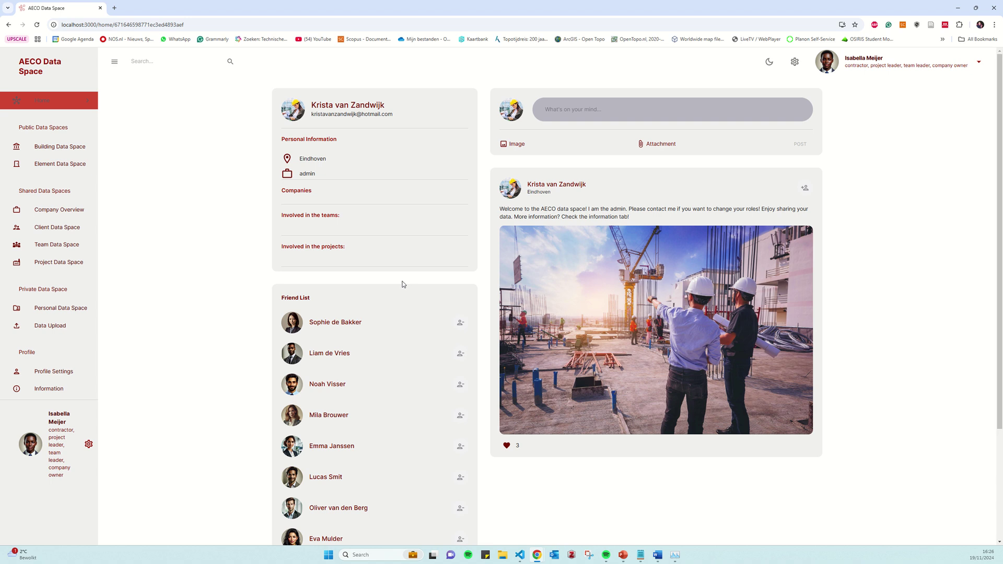
View another friend's profile, then go back Home and on to the Data Upload page
scroll(401, 283, down, 2)
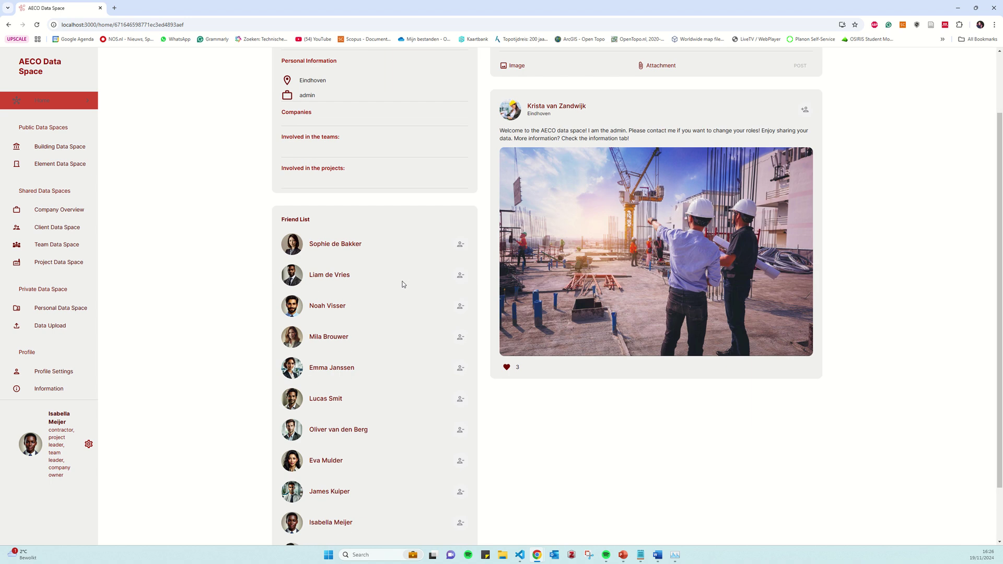
click(328, 276)
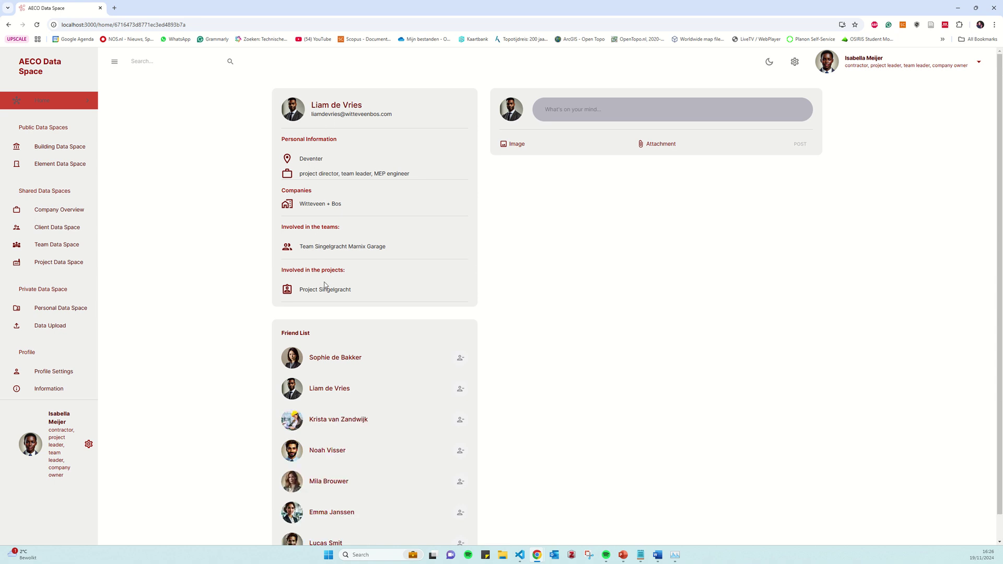
click(55, 100)
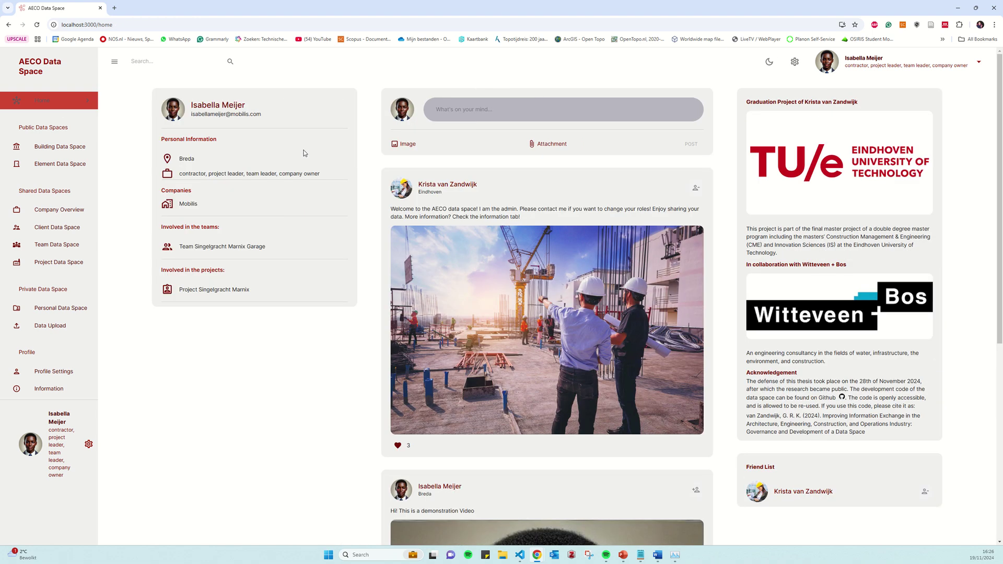
scroll(314, 283, down, 2)
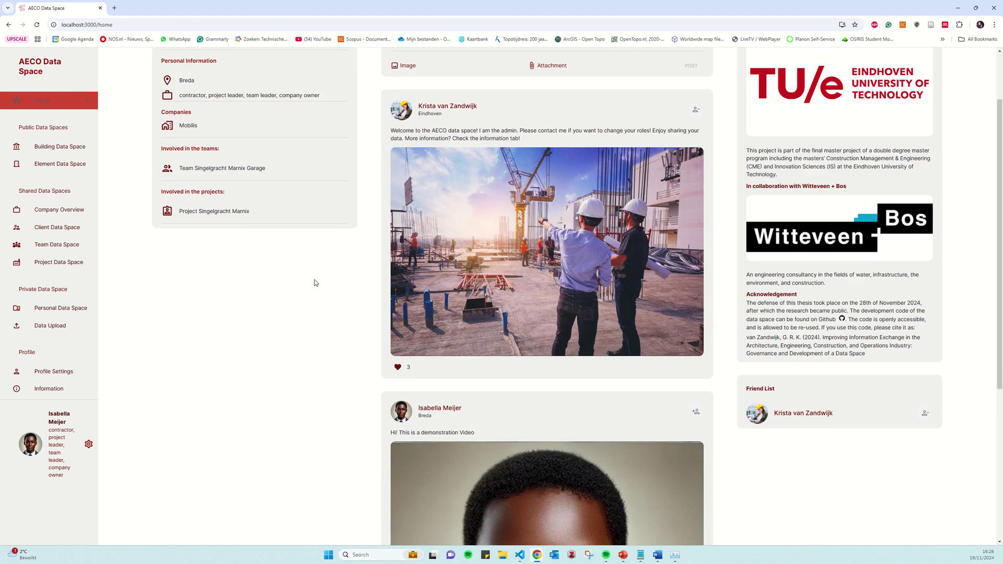
click(65, 329)
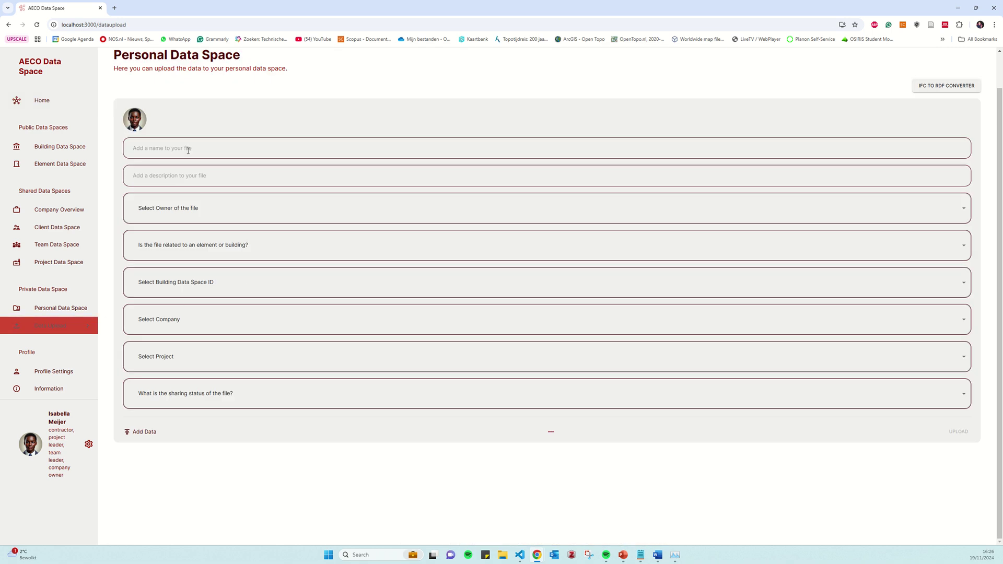
Make the logged-in user the owner and link the file to building Parking Garage Marnix
click(188, 149)
click(201, 209)
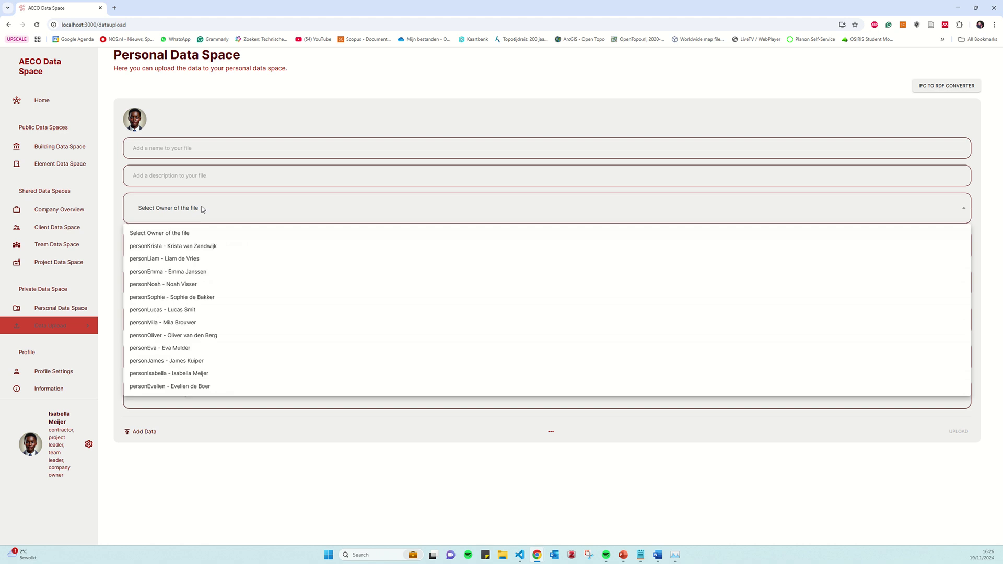
click(194, 374)
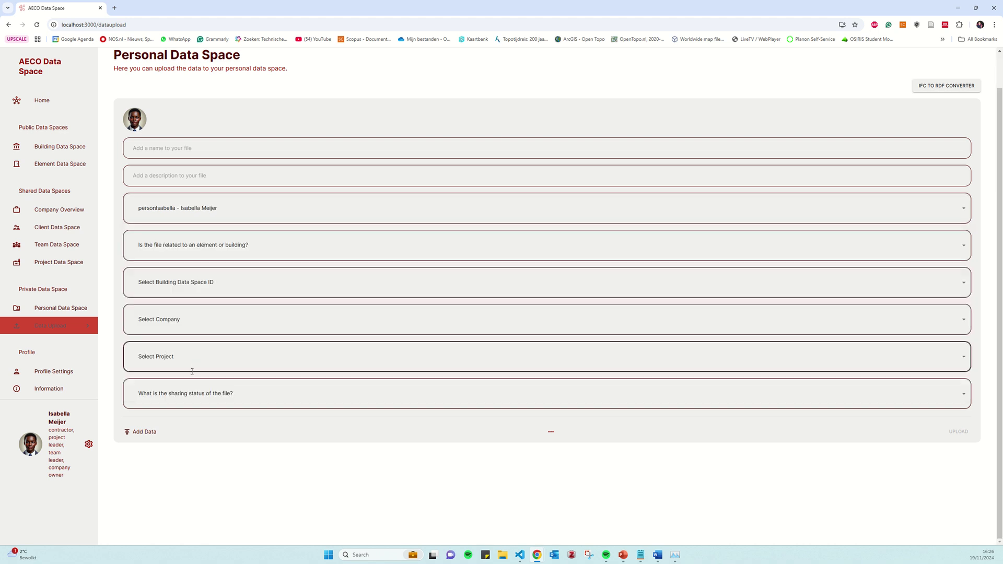
click(187, 257)
click(169, 294)
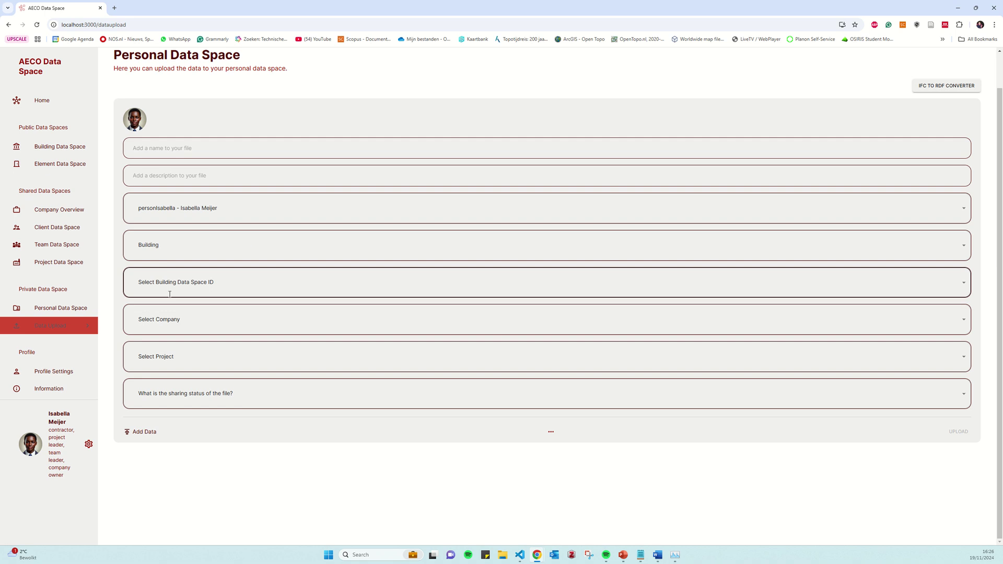
click(169, 294)
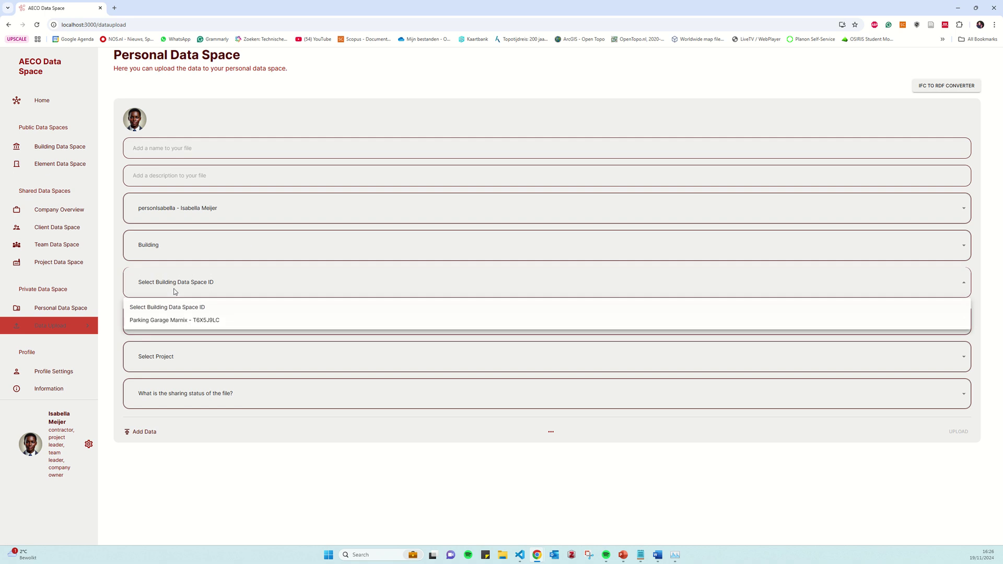
click(173, 320)
Assign company Mobilis, Project Singelgracht Marnix, Team Singelgracht Marnix Garage, and Private status
click(172, 320)
click(176, 357)
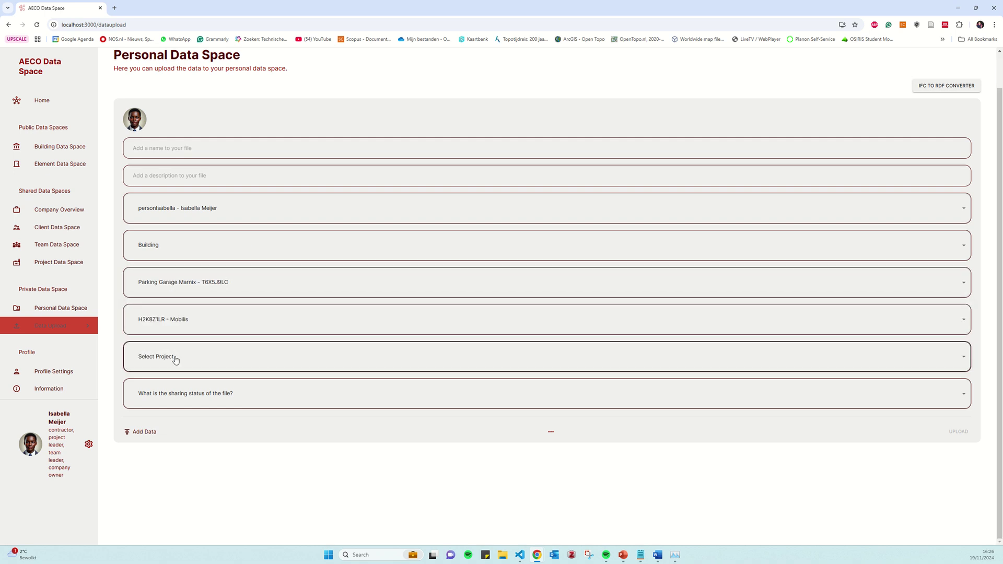
click(175, 360)
click(176, 395)
click(177, 394)
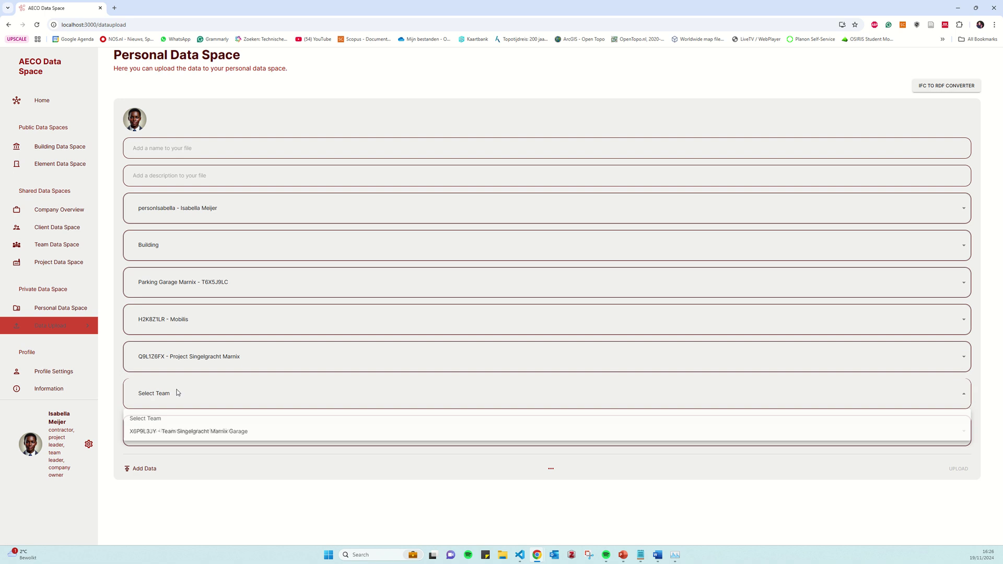
click(175, 435)
click(175, 441)
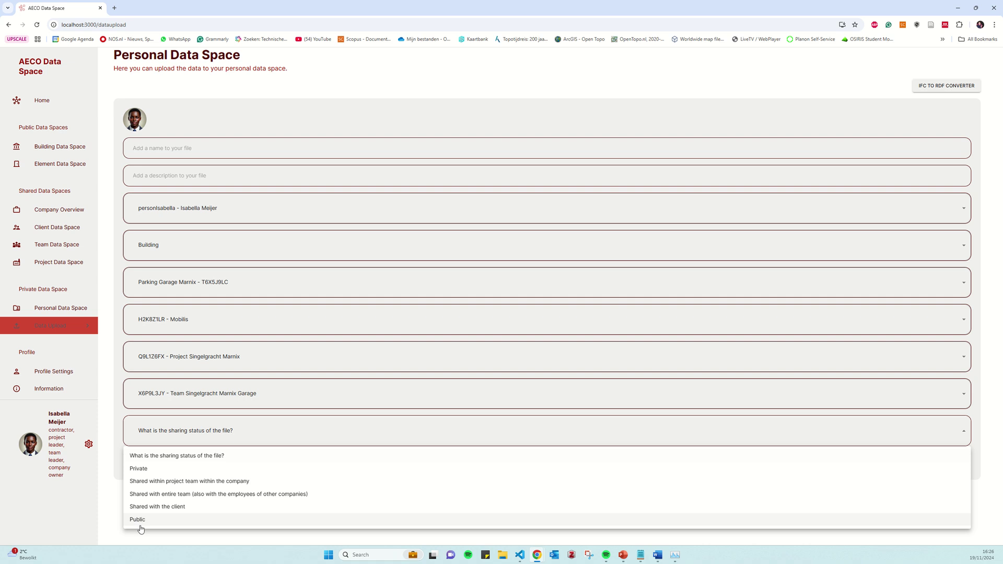
click(138, 469)
Attach the Damwanden IFC file from the computer
click(141, 470)
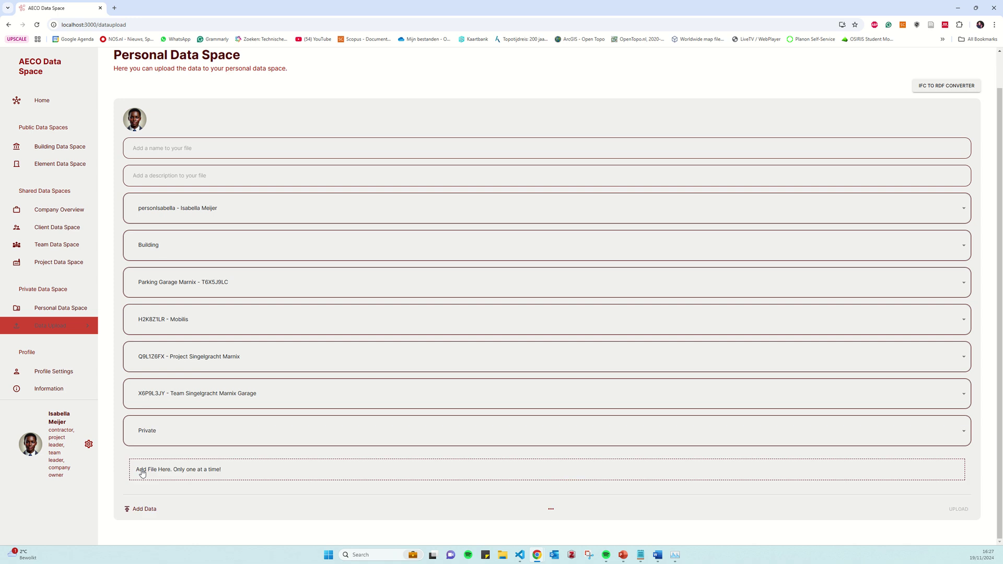
click(163, 471)
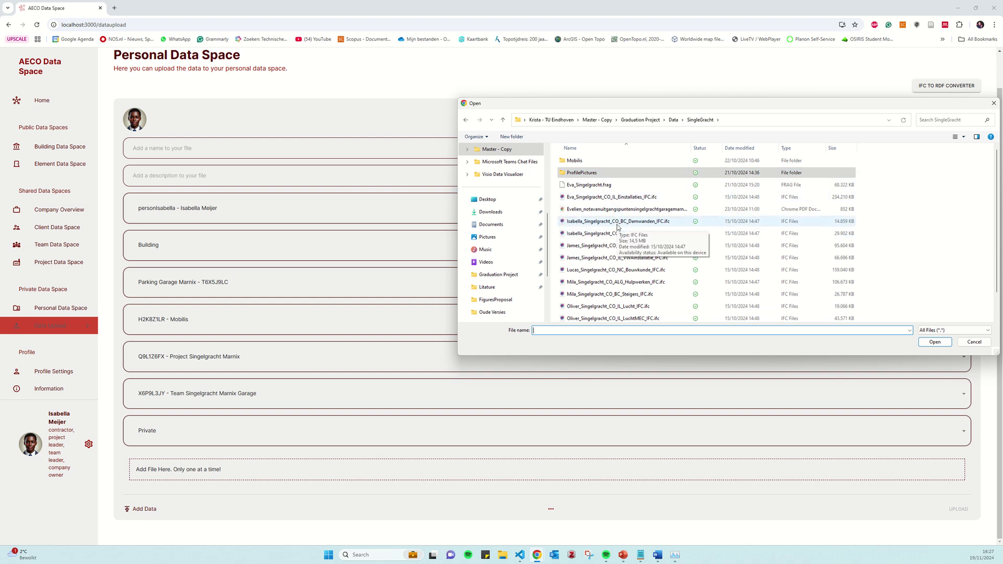
click(617, 221)
click(935, 342)
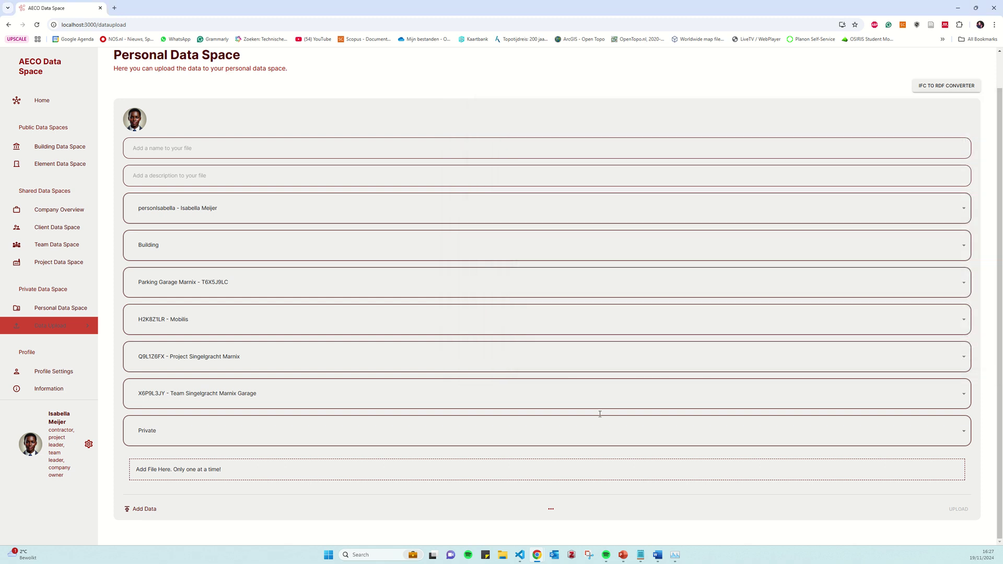
Name the file Test_File with description 'This is a test' and upload it
click(155, 177)
text(This )
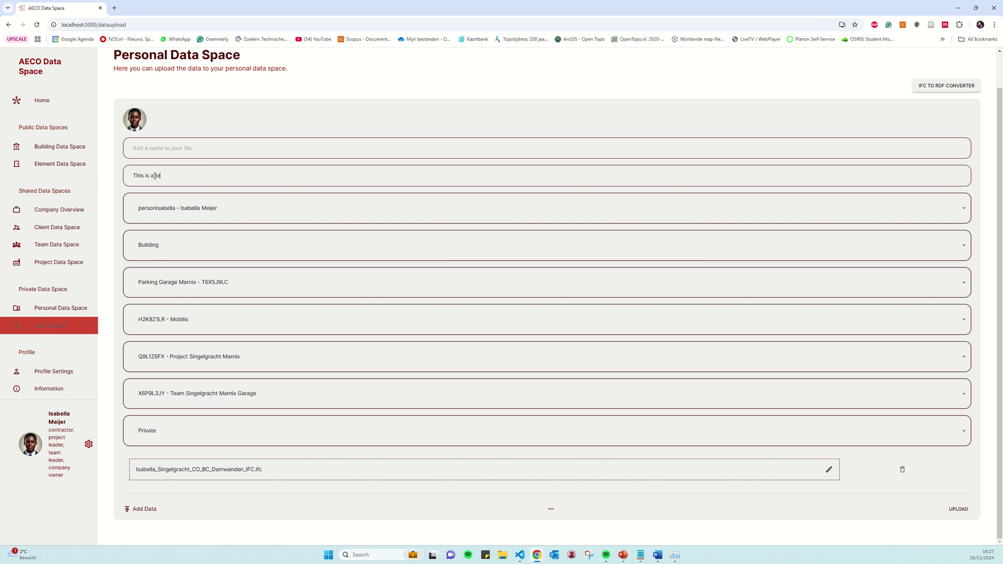
text(T)
text(est_File)
click(957, 511)
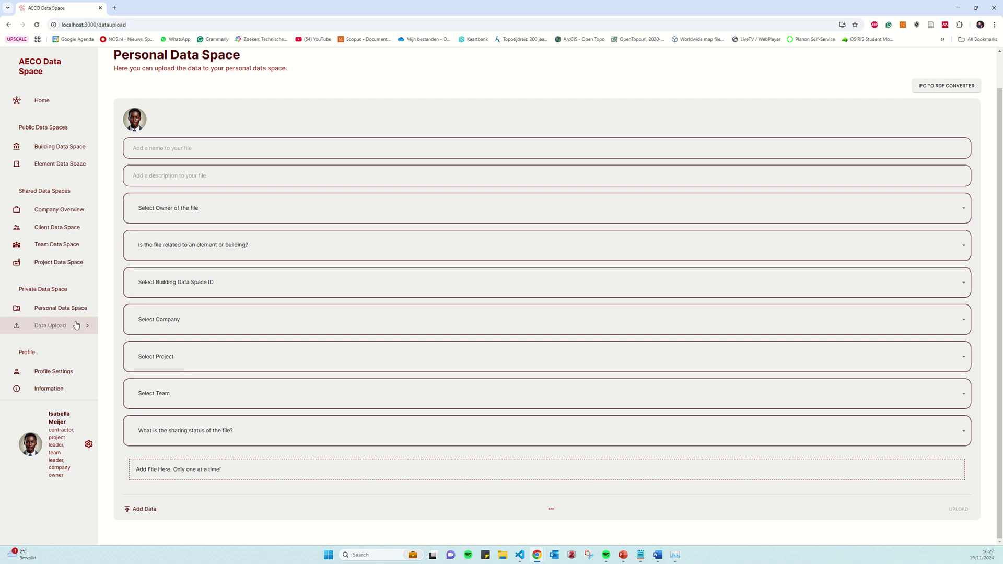
In the Personal Data Space, expand the new test file and the installations IFC file
click(67, 311)
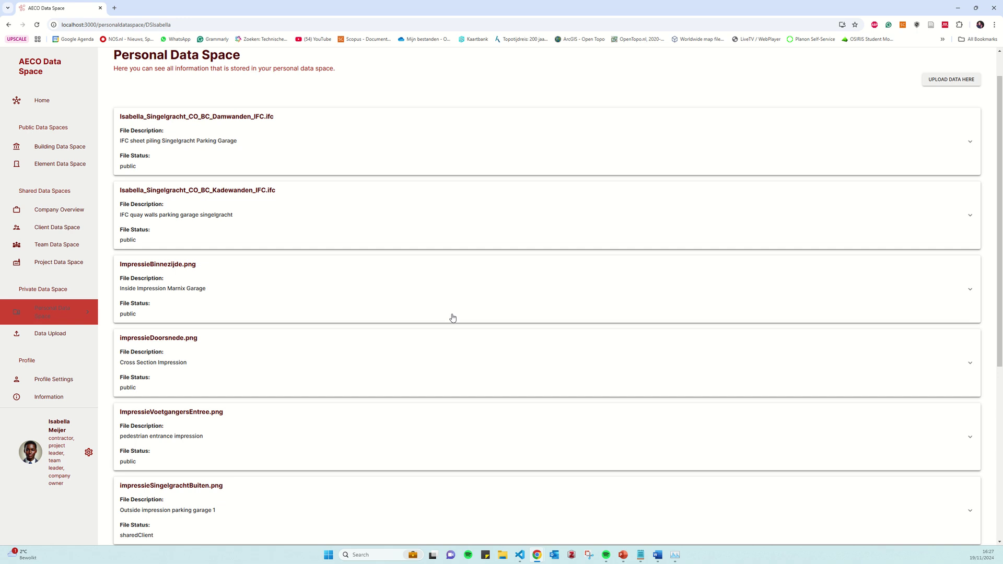
scroll(452, 318, down, 5)
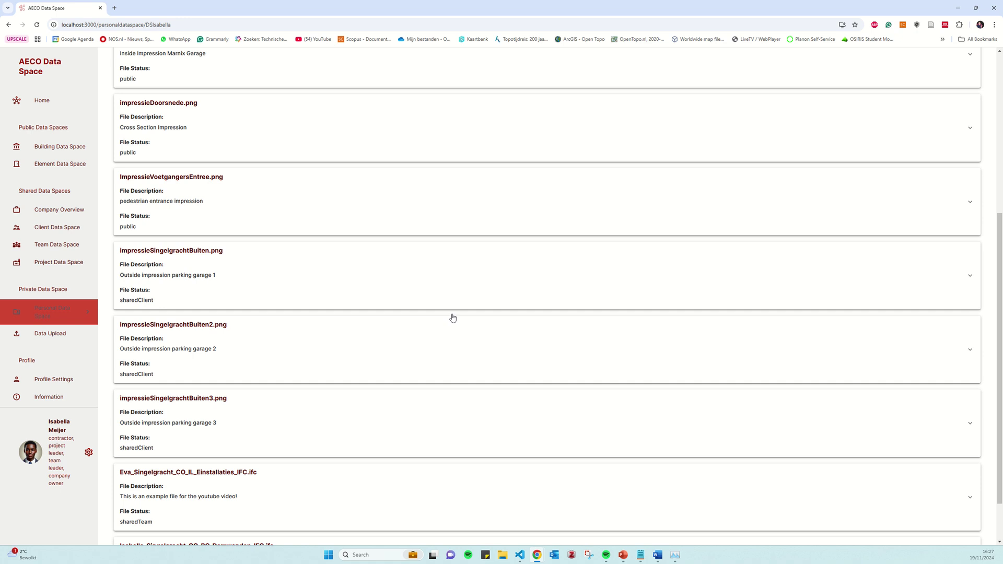
scroll(453, 316, down, 1)
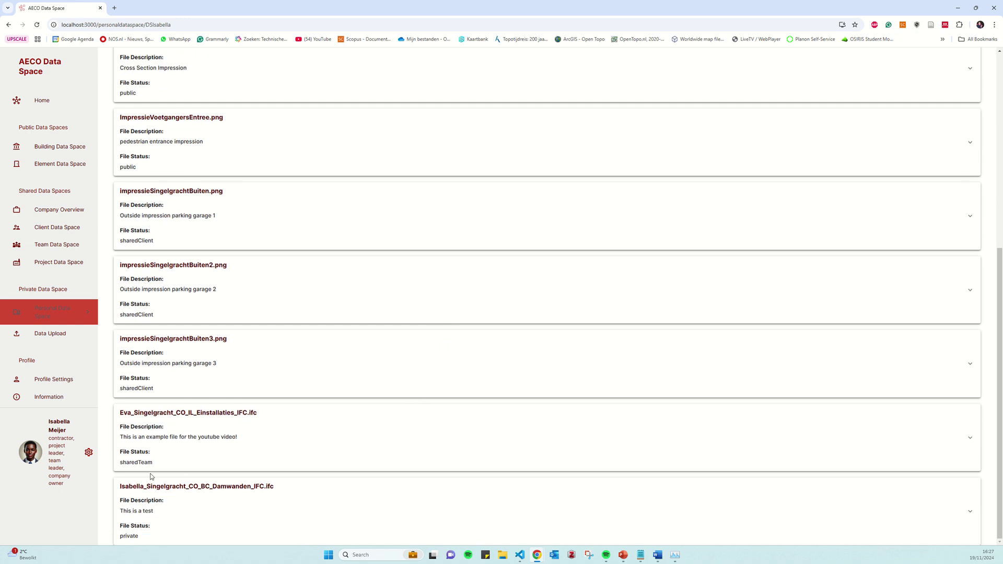
click(217, 497)
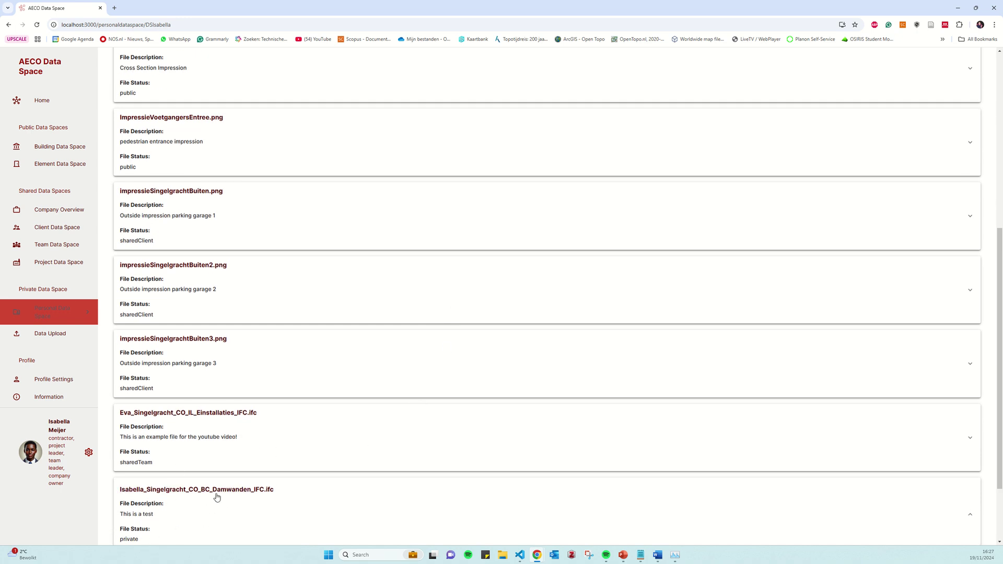
scroll(217, 470, down, 2)
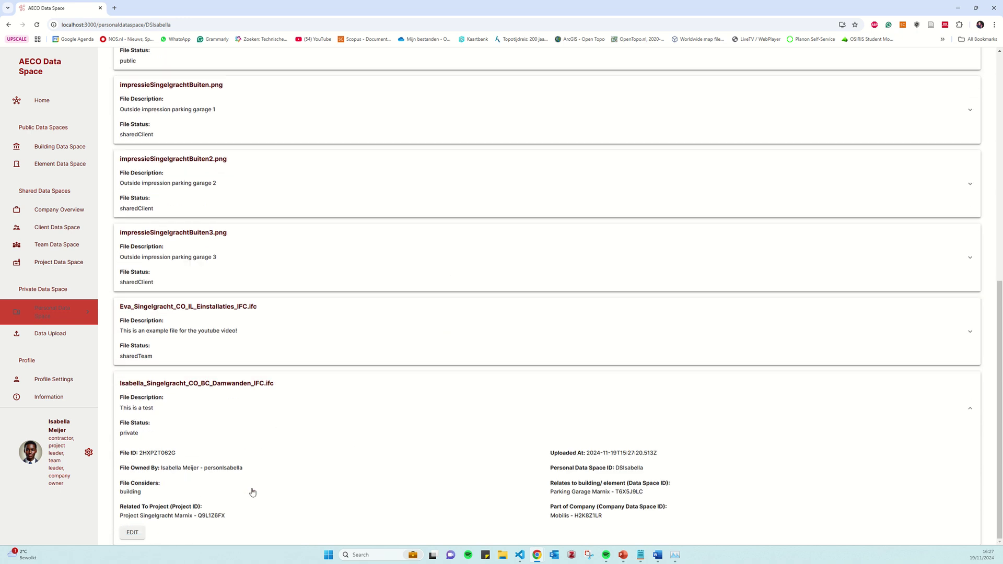
click(219, 343)
Expand impressieSingelgrachtBuiten3.png, review its ID, owner, project, date and building, then enter edit mode
click(198, 275)
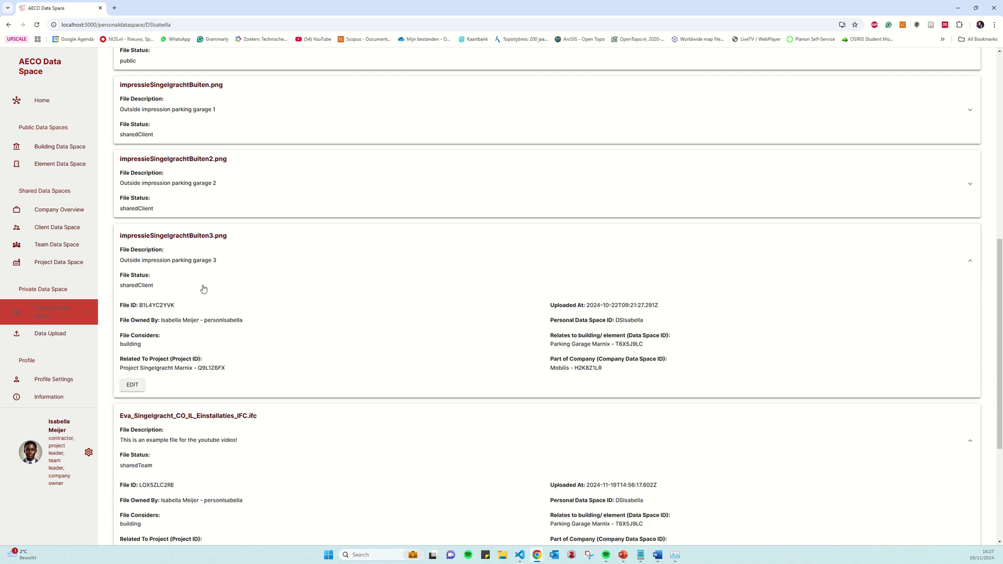
click(179, 268)
click(172, 272)
drag(151, 305, 207, 321)
drag(138, 336, 150, 350)
triple_click(152, 358)
drag(566, 305, 636, 320)
drag(561, 337, 604, 381)
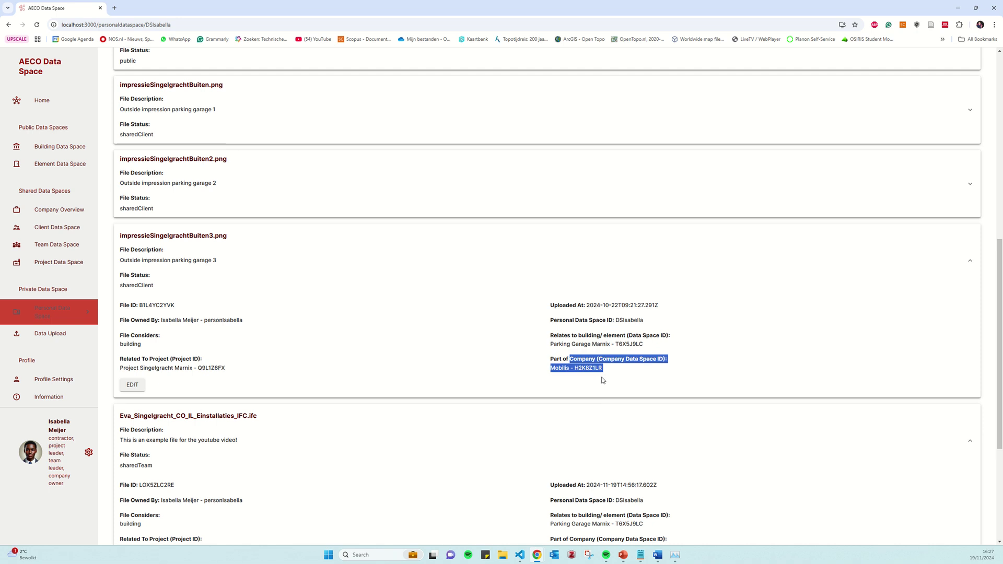
click(141, 388)
Keep Building and Parking Garage Marnix, and set the company to Mobilis - 4B7C9X2P
click(220, 411)
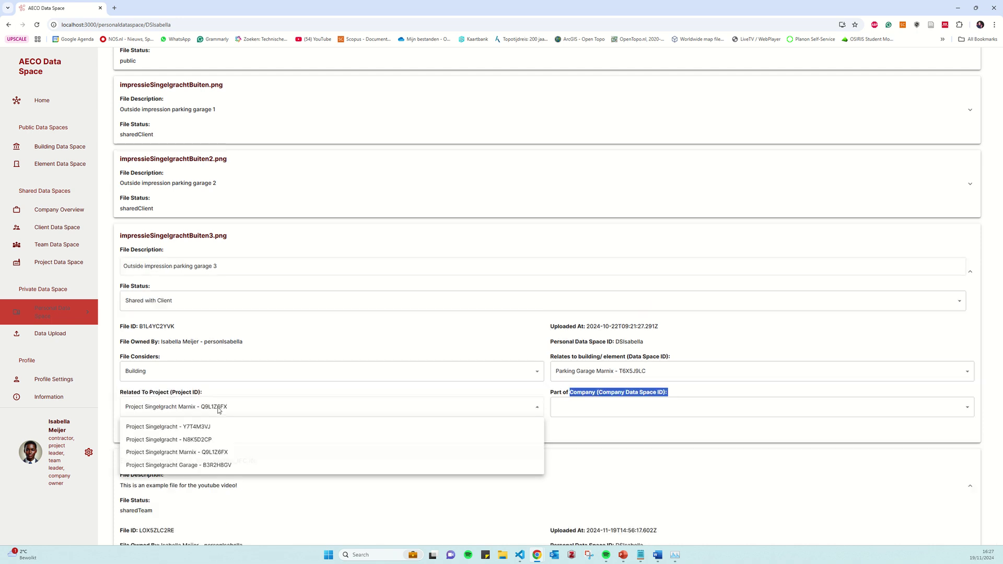
click(220, 412)
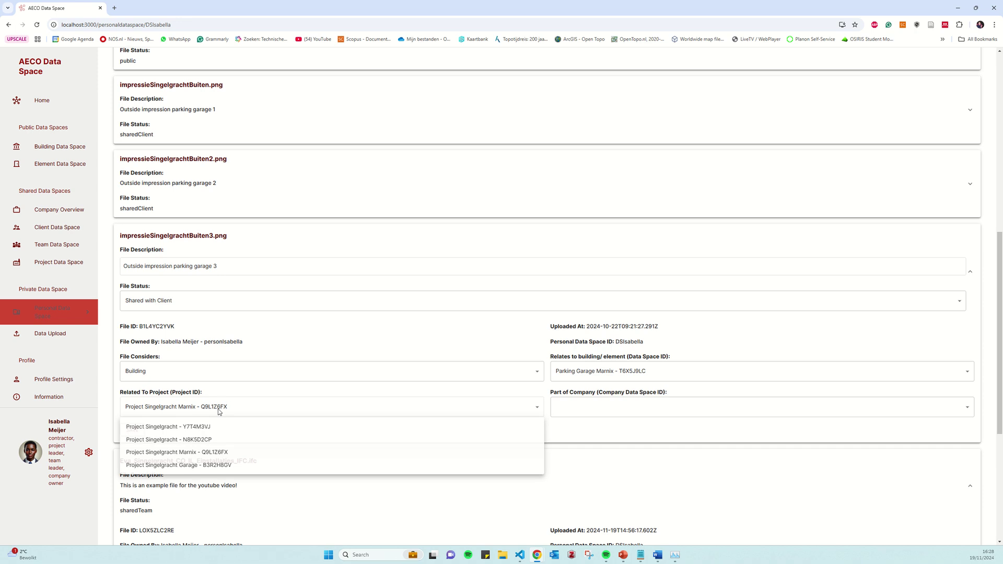
click(397, 371)
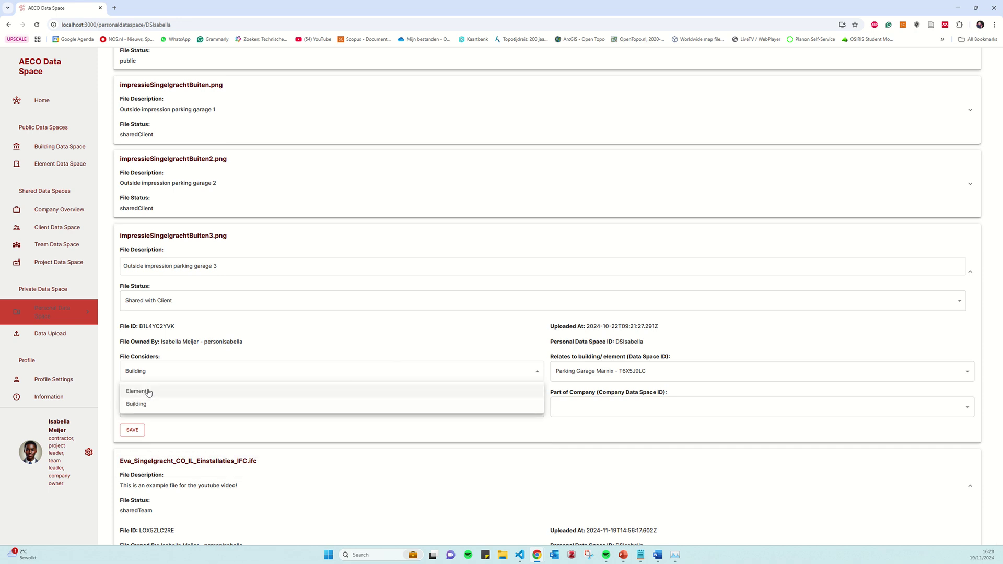
click(189, 374)
click(599, 373)
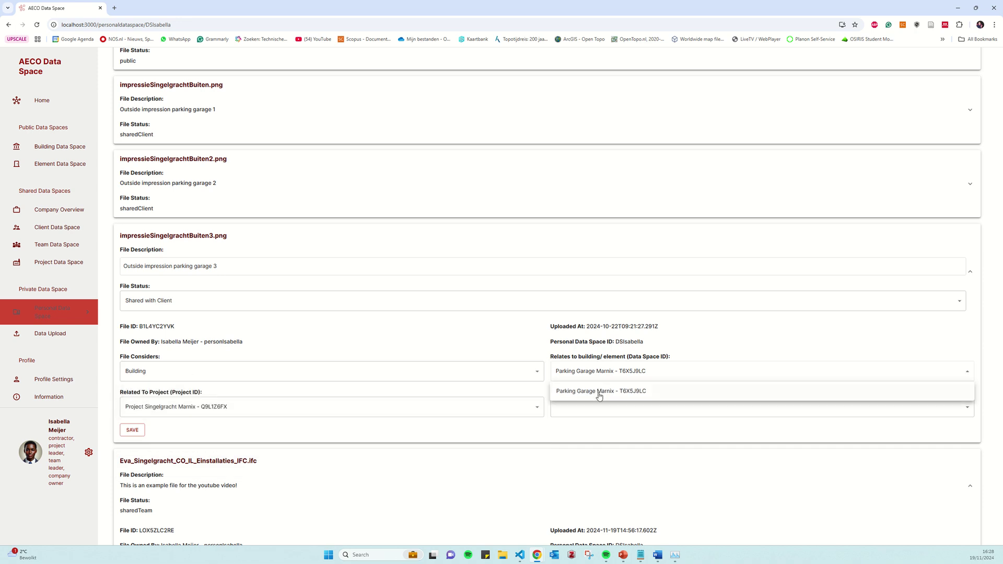
click(596, 391)
click(591, 406)
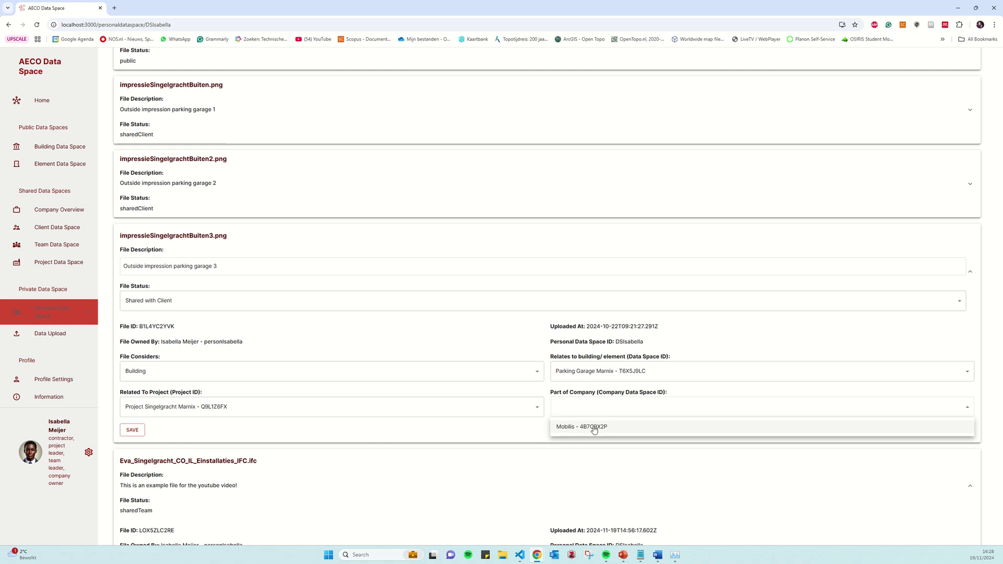
click(568, 428)
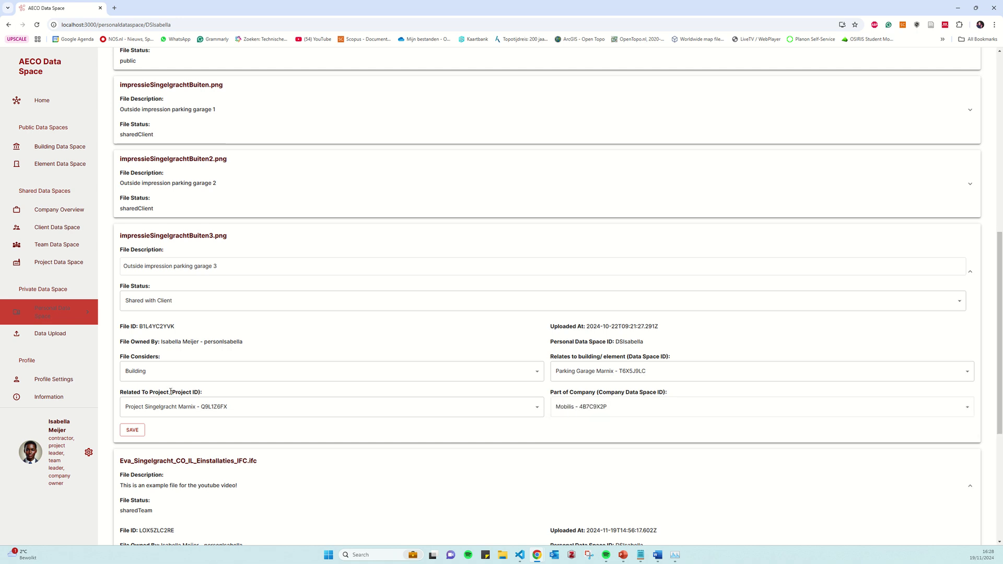
Set the file status to Public and save the changes
click(170, 302)
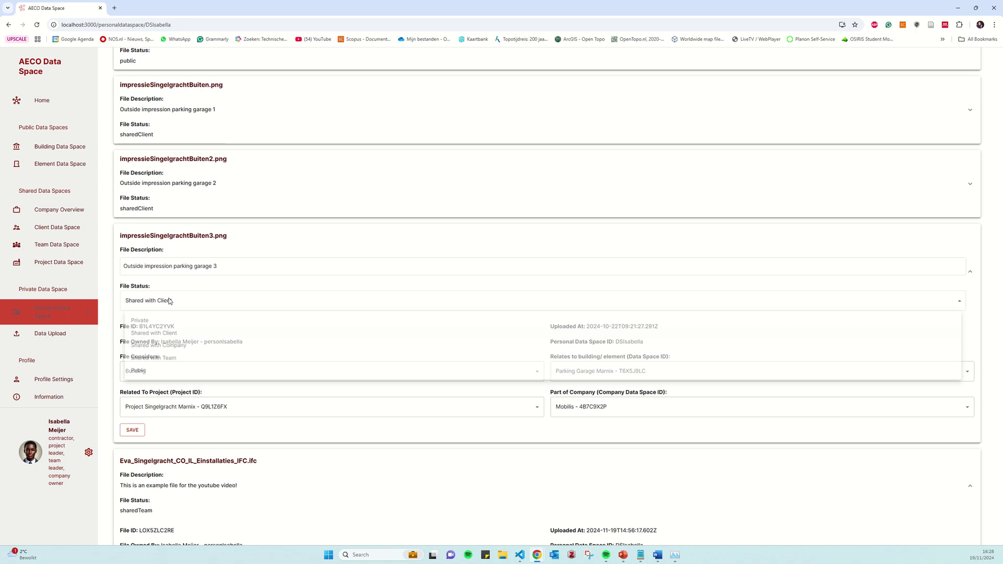
click(140, 372)
click(167, 289)
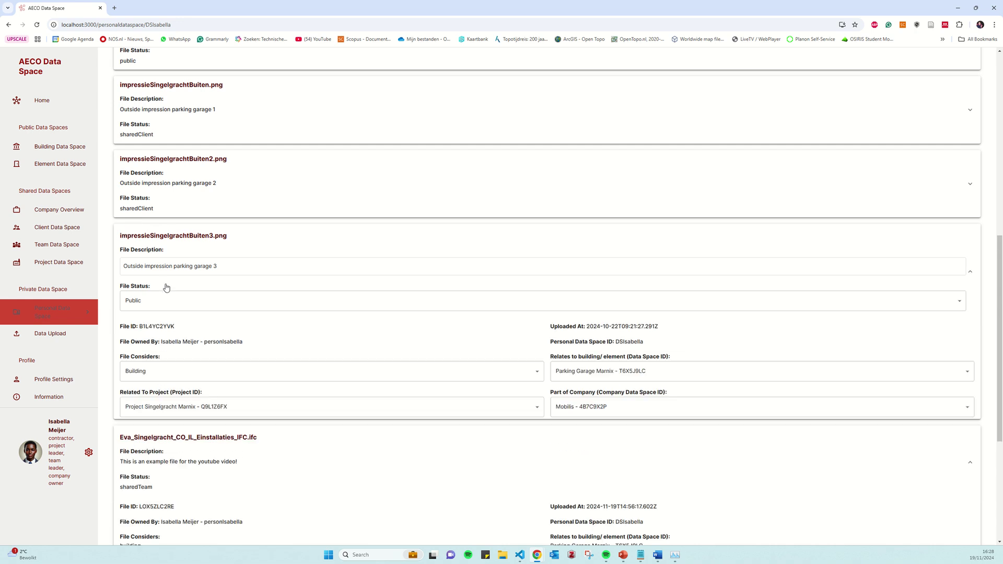
click(140, 433)
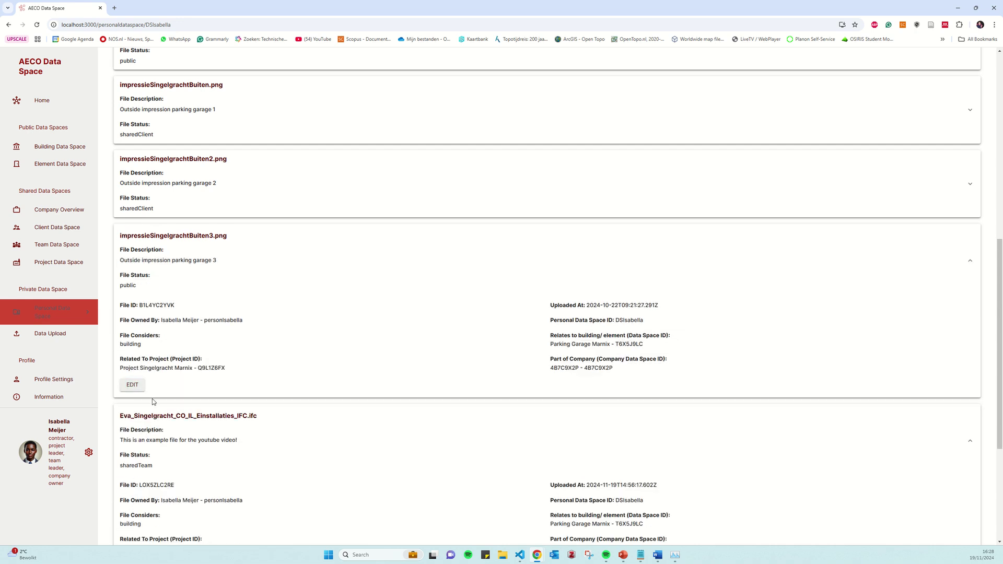
scroll(350, 335, down, 4)
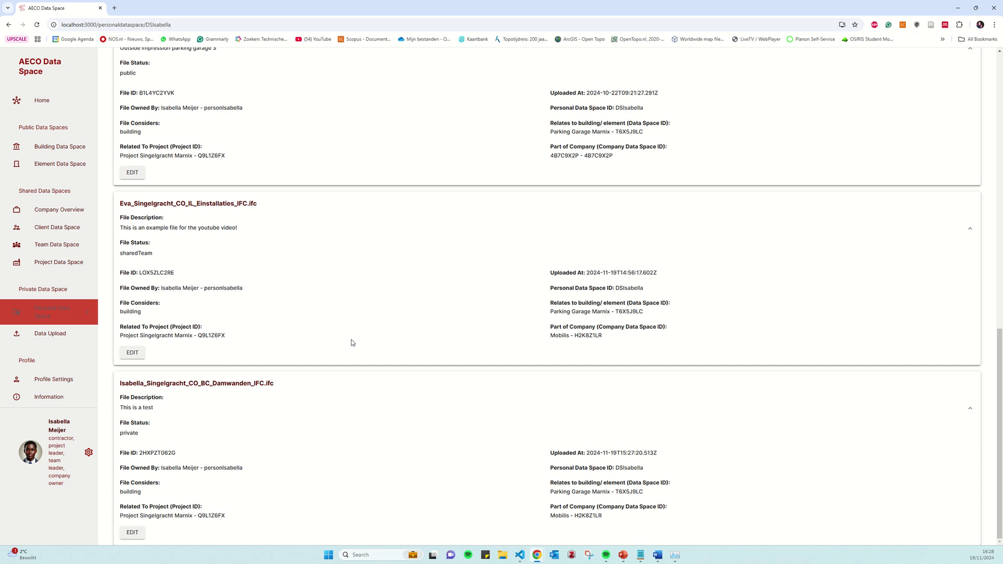
scroll(352, 350, up, 5)
scroll(354, 355, up, 8)
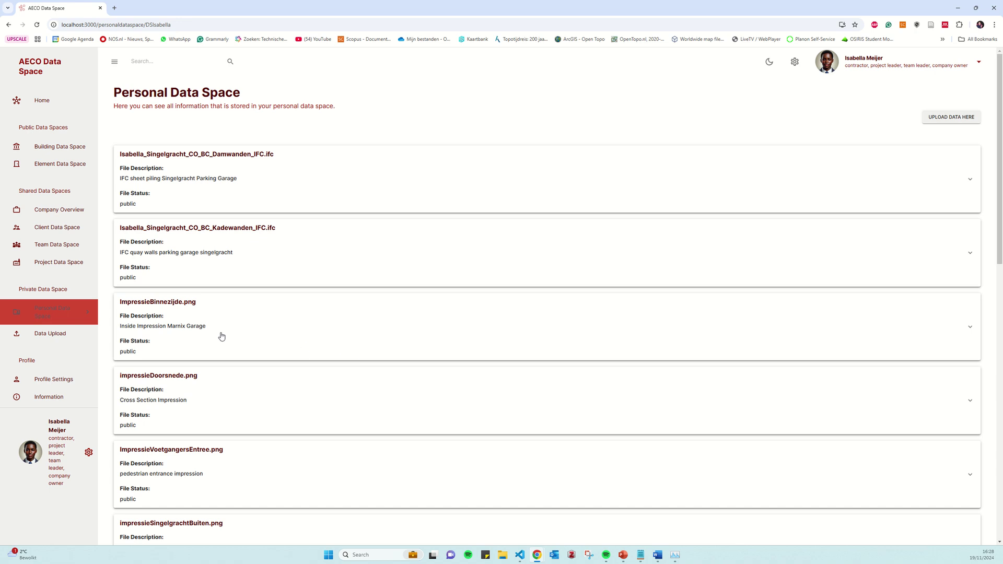
click(62, 314)
click(47, 268)
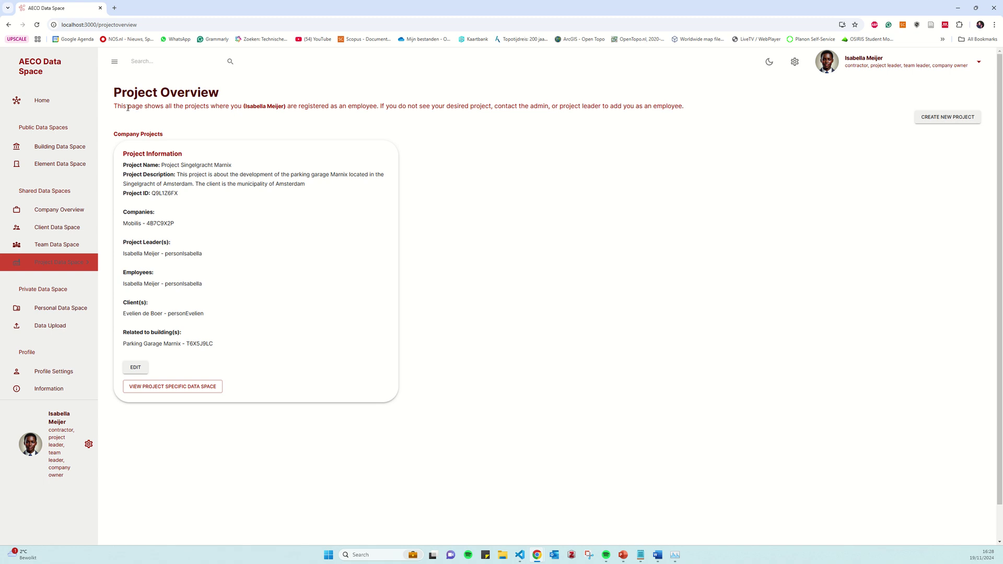
Read the Singelgracht Marnix project card, then open its project-specific data space
drag(127, 108, 612, 111)
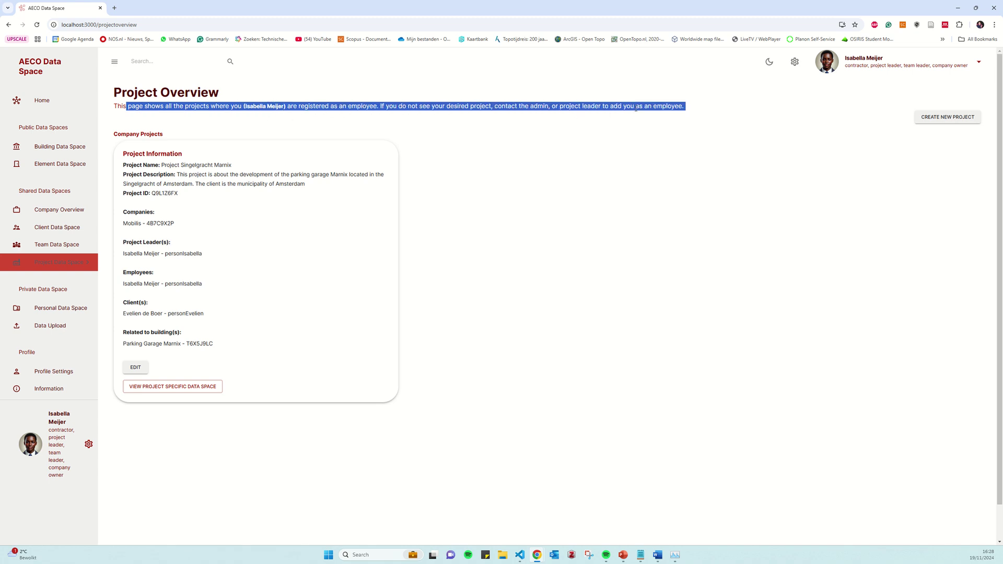
click(636, 108)
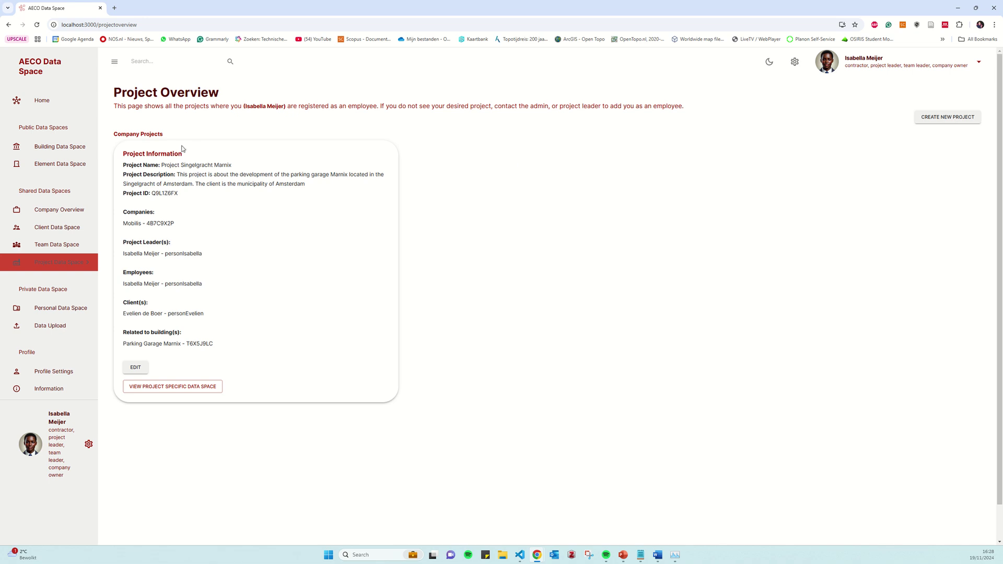
drag(153, 153, 176, 154)
drag(300, 184, 226, 184)
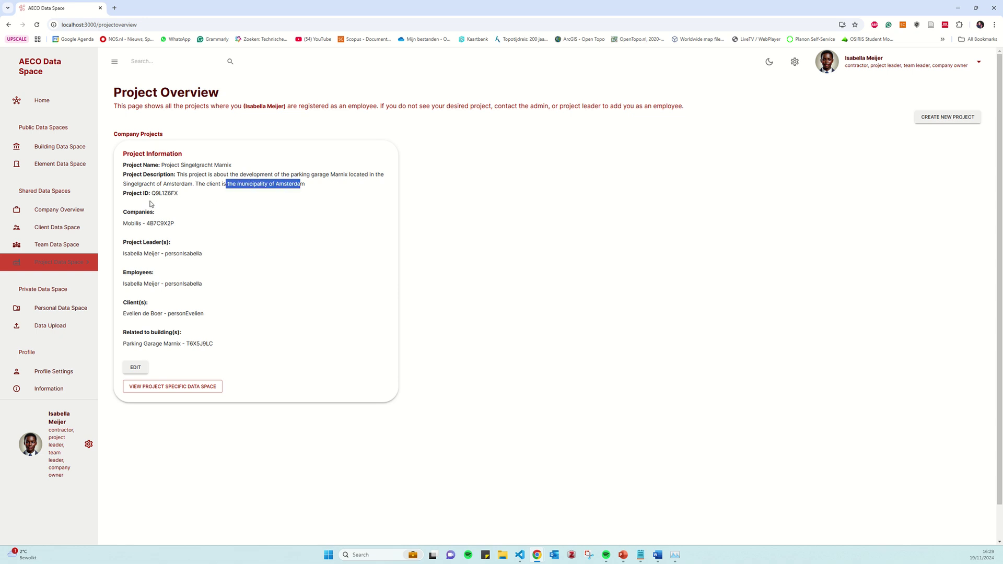
drag(144, 224, 177, 345)
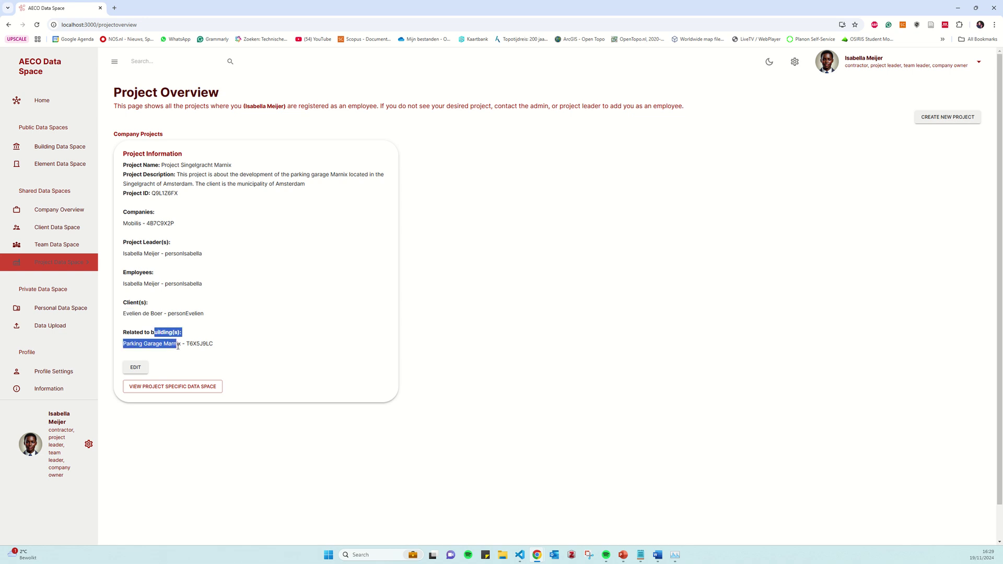
click(227, 346)
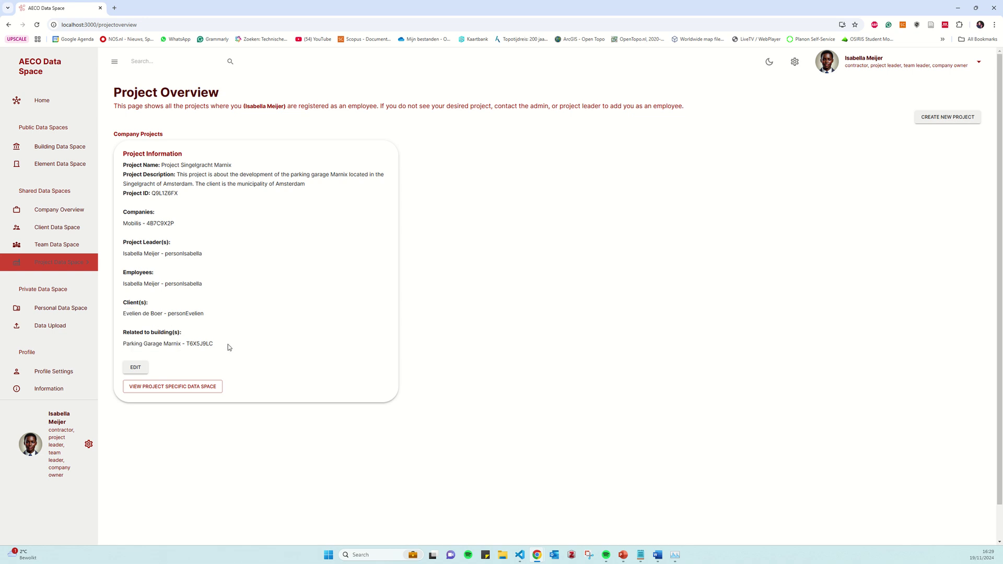
click(189, 389)
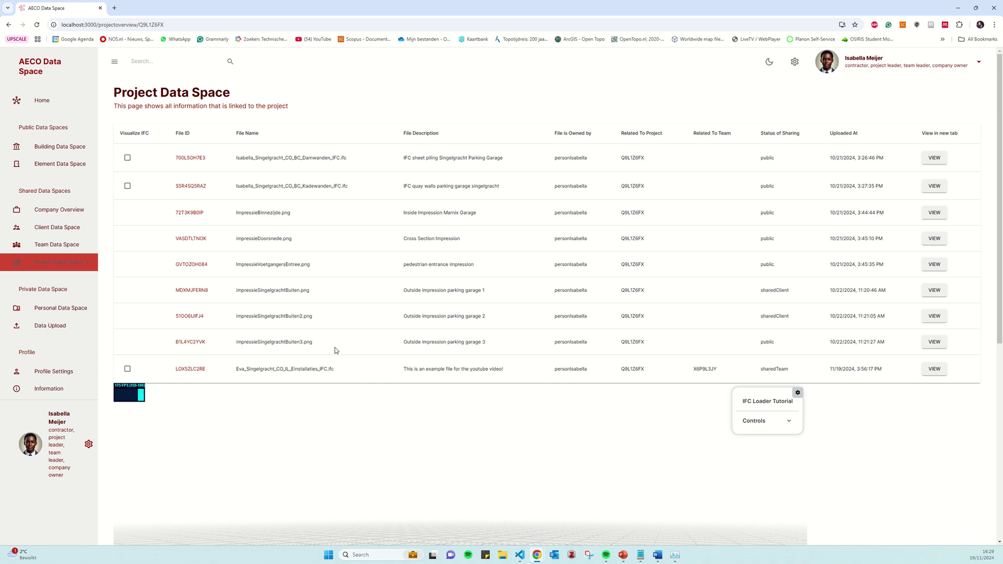
drag(250, 340, 640, 345)
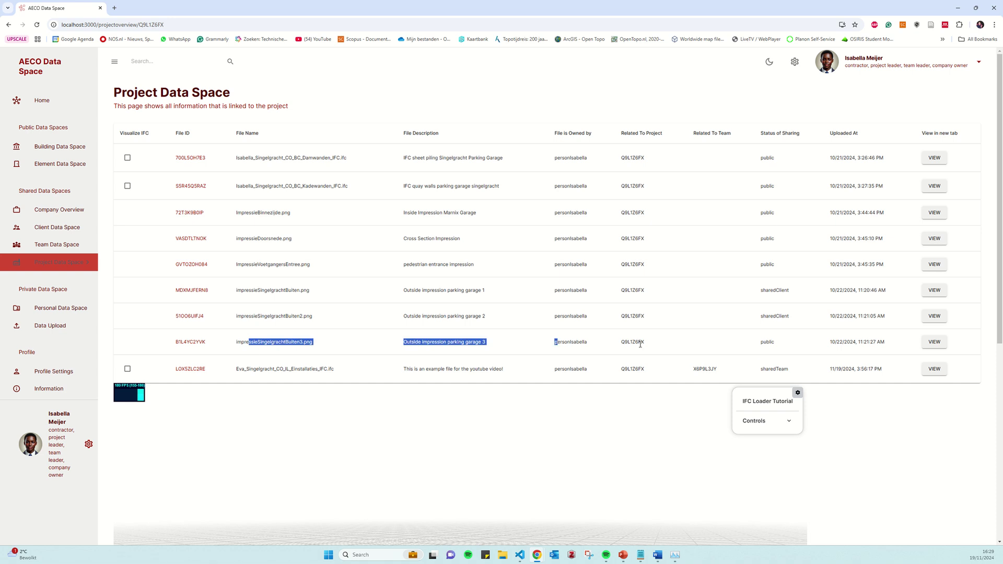
click(935, 342)
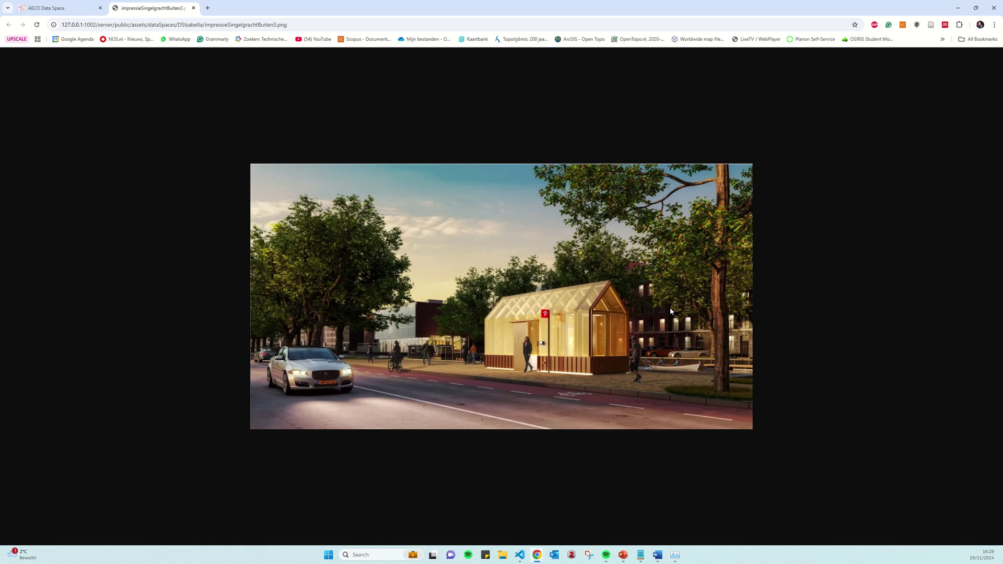
click(193, 8)
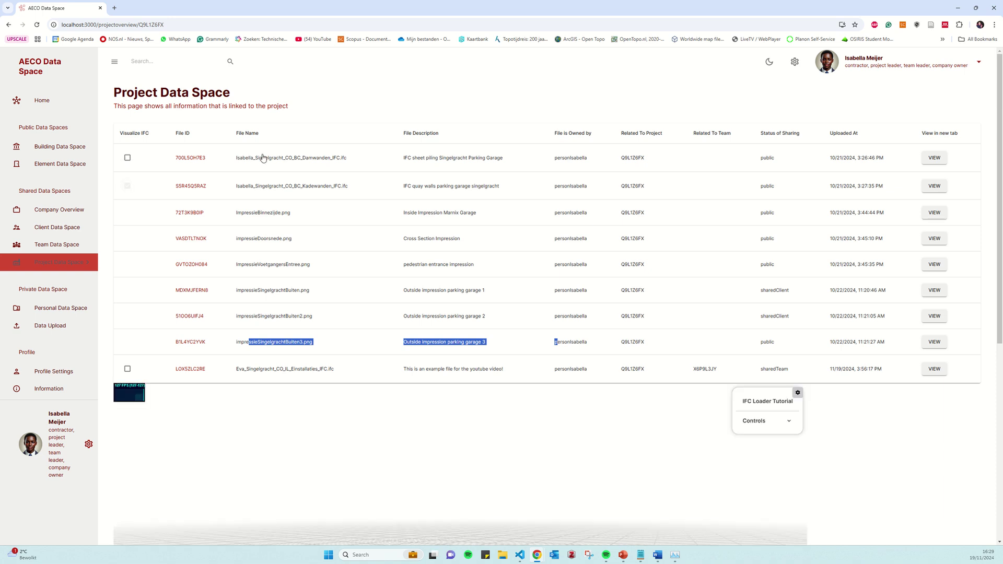
Turn on Visualize IFC for the sheet-piling model in the project file table
scroll(920, 405, down, 4)
scroll(918, 402, down, 2)
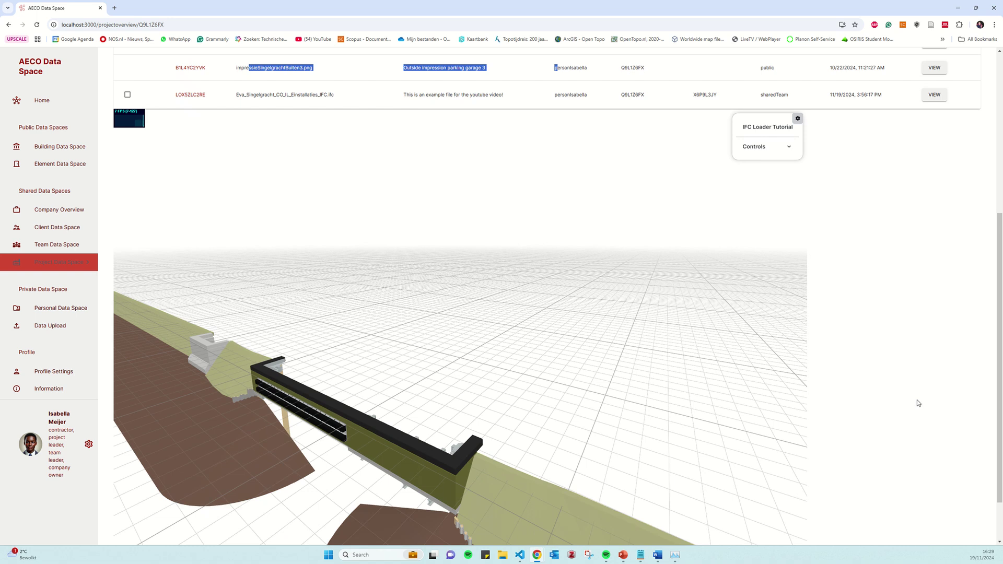
scroll(542, 424, down, 2)
scroll(542, 424, down, 3)
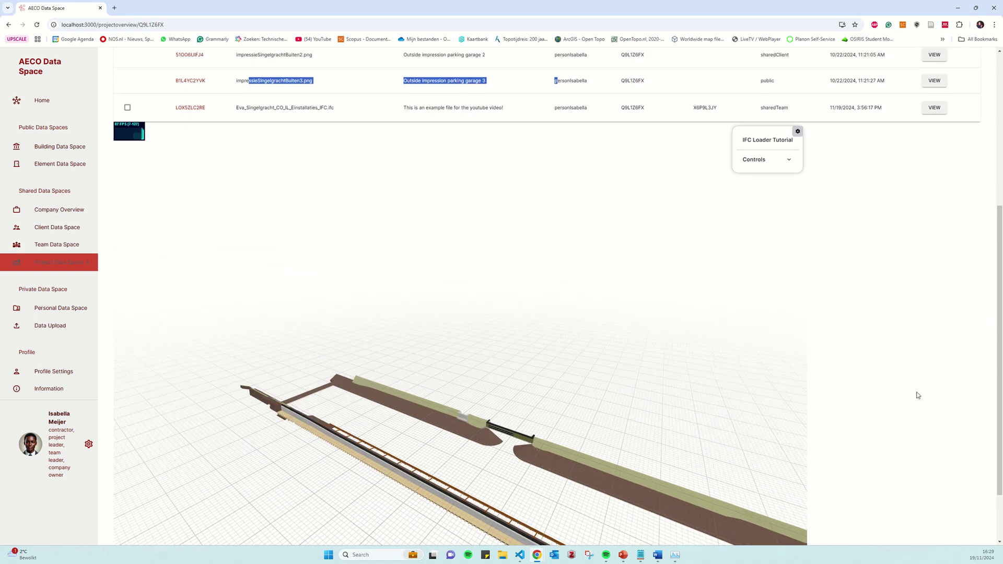
scroll(846, 371, up, 5)
click(128, 158)
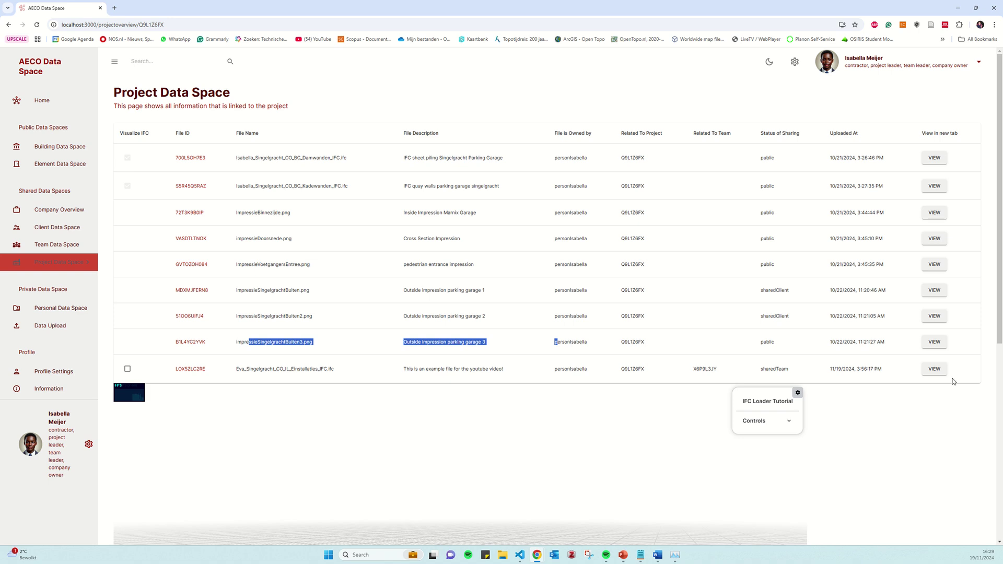
Orbit and tilt the 3D viewer to inspect the sheet piles from the side and above
scroll(952, 380, down, 5)
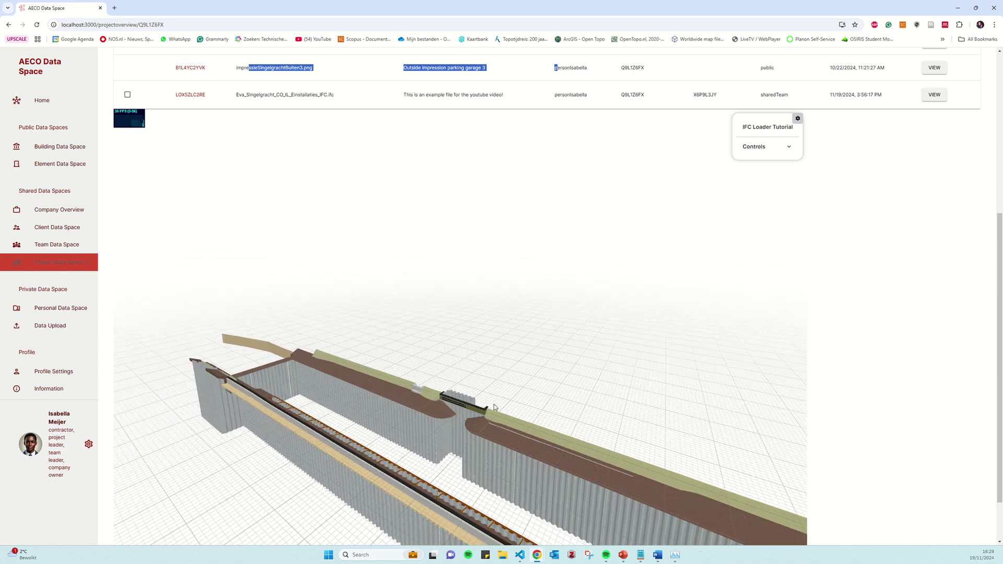
mouse_move(515, 438)
mouse_down()
mouse_move(406, 448)
mouse_move(302, 437)
mouse_move(292, 423)
mouse_move(532, 433)
mouse_move(503, 428)
mouse_up()
scroll(503, 429, up, 10)
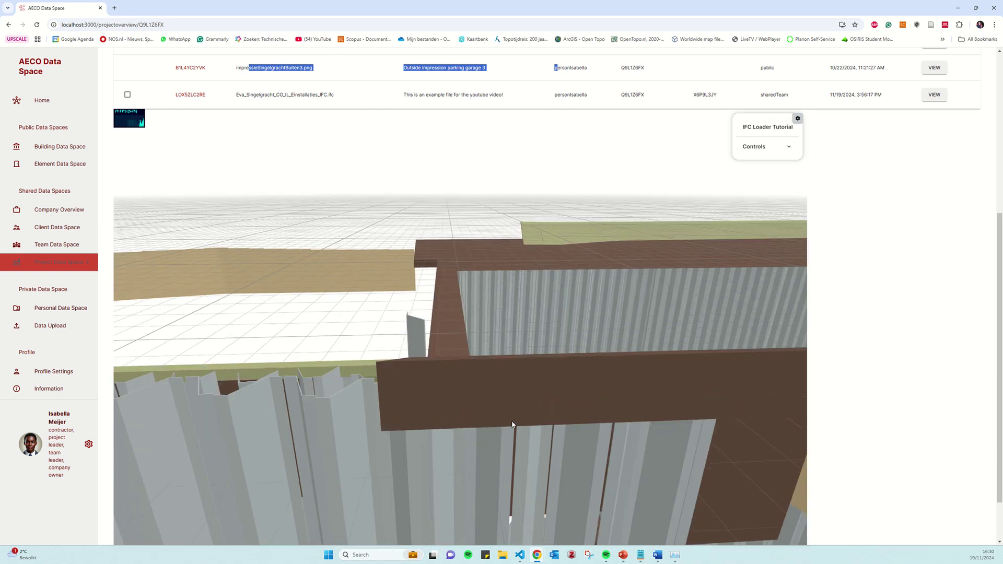
drag(531, 412, 378, 441)
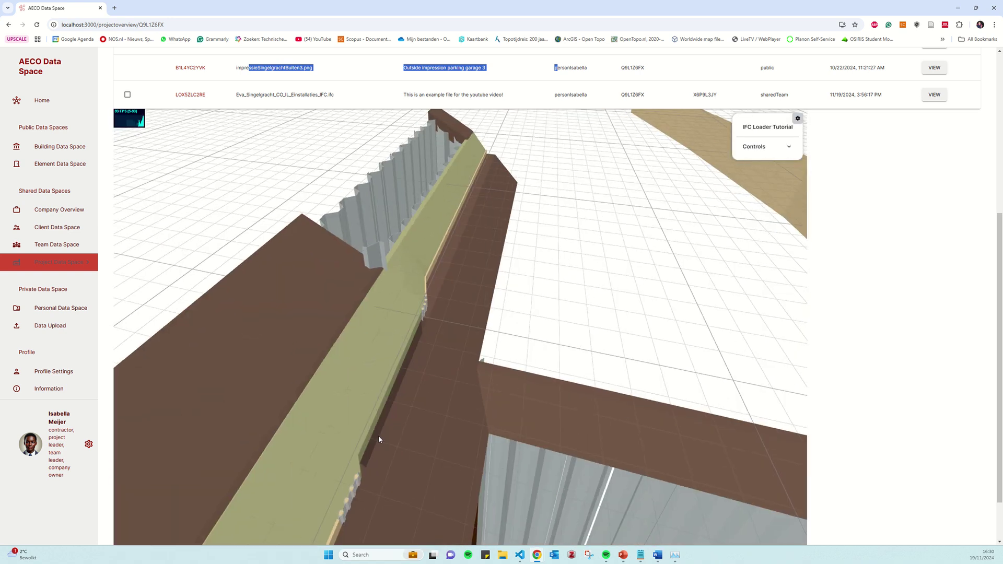
scroll(918, 395, up, 5)
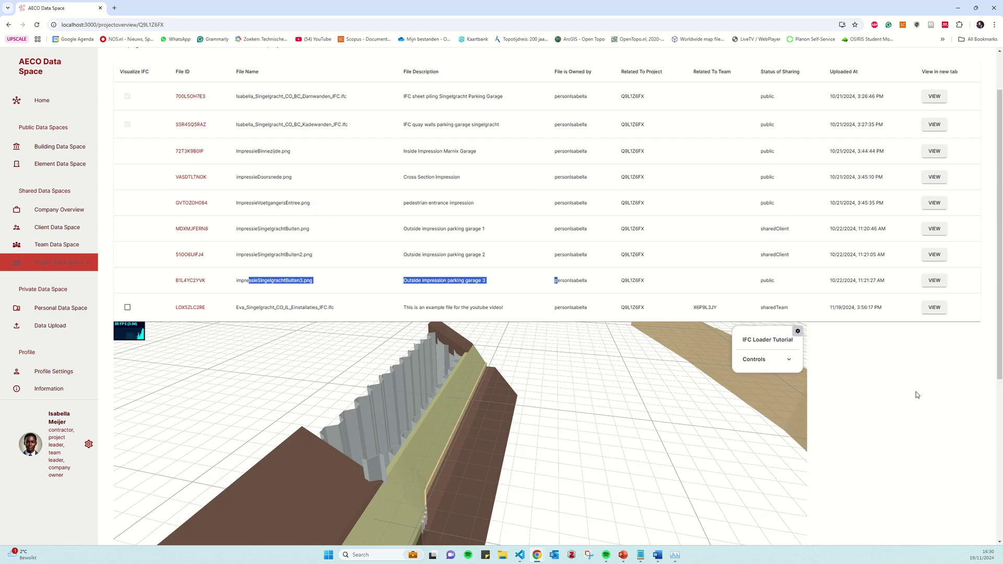
click(639, 337)
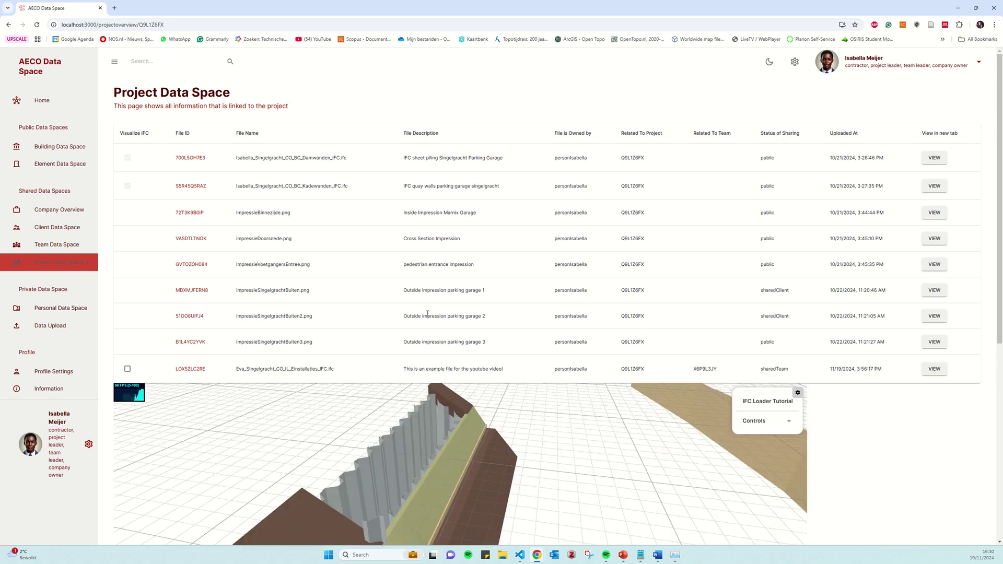
Open the Team Singelgracht Marnix Garage data space and visualize the W7DBU3TKKT IFC file
click(50, 247)
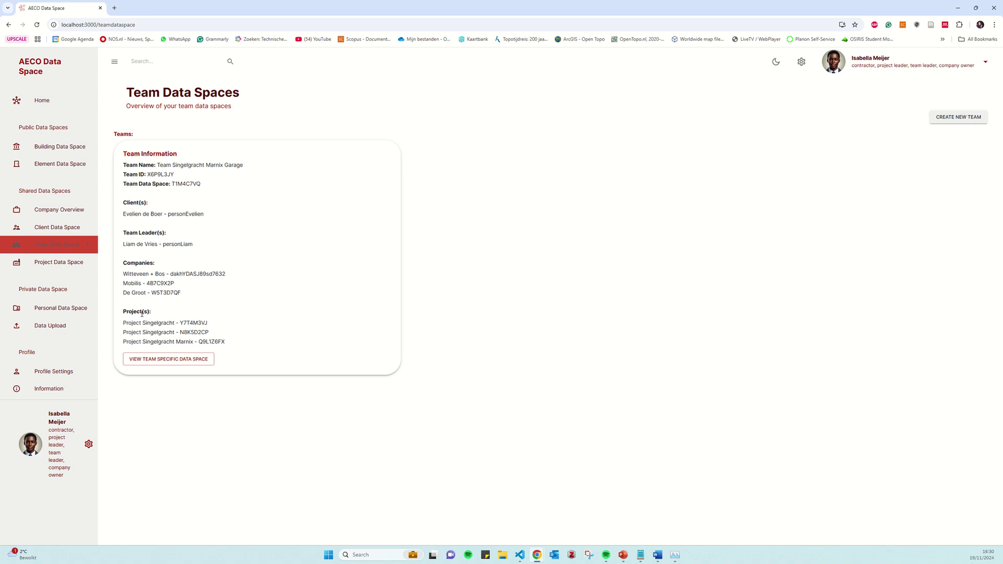
click(162, 361)
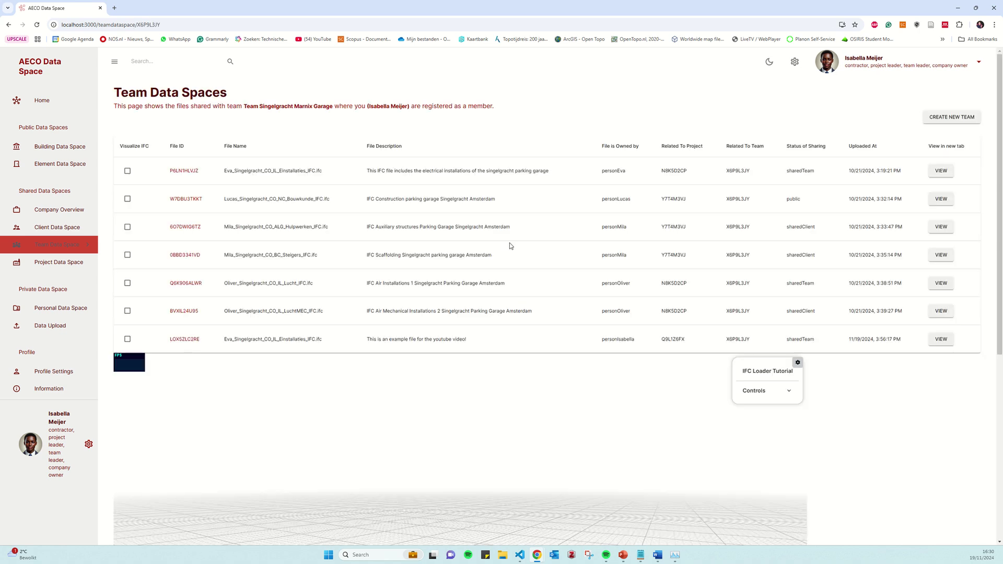
drag(152, 106, 464, 104)
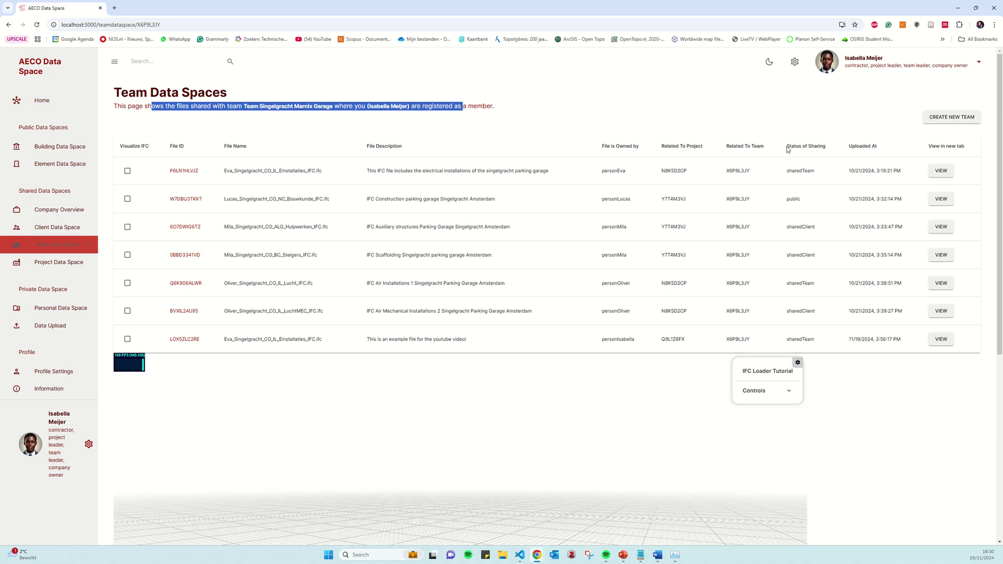
drag(792, 148, 811, 336)
click(852, 364)
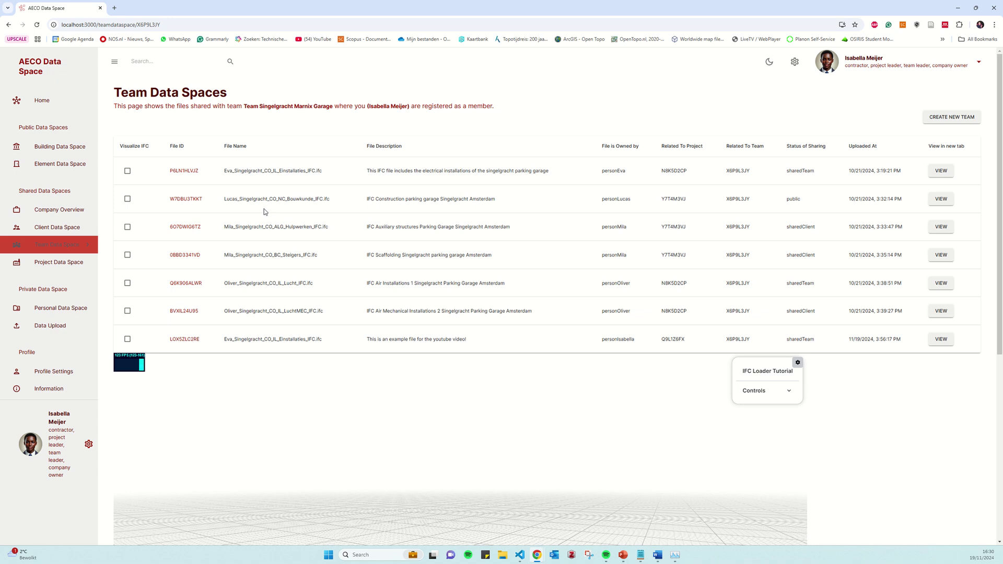
click(127, 199)
Fly through the parking garage model from an overview down to street level along the parking rows
scroll(933, 419, down, 5)
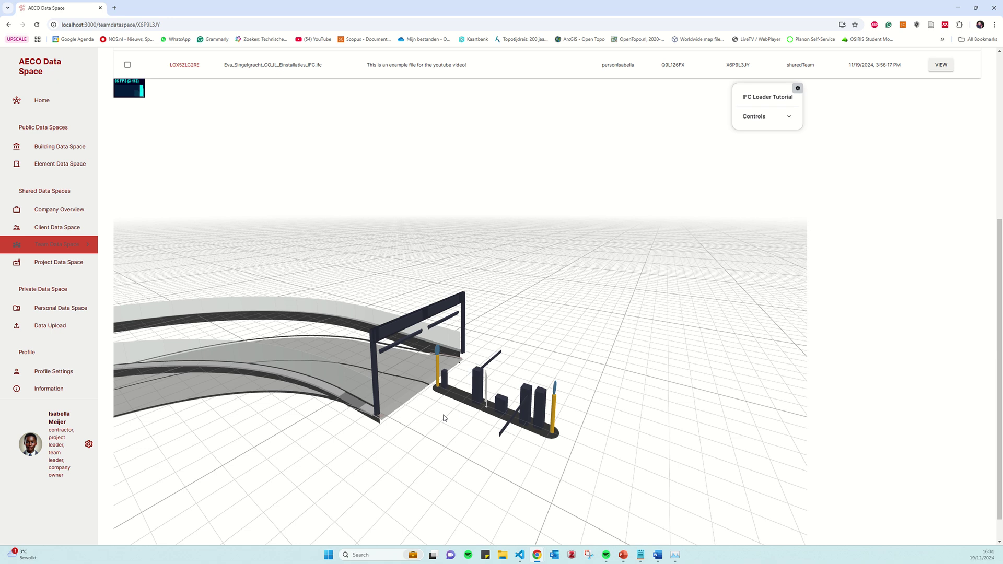
scroll(443, 418, down, 8)
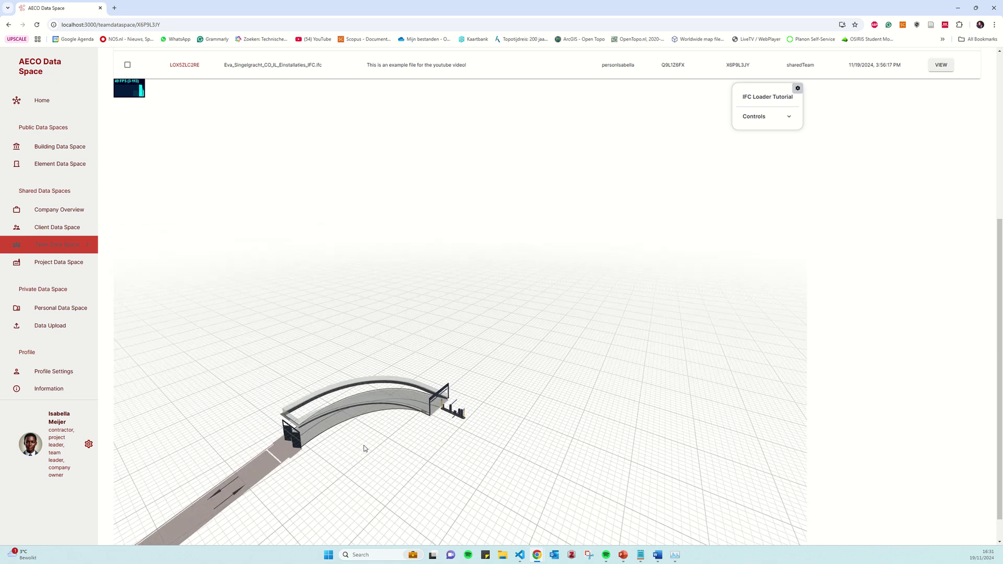
scroll(365, 448, down, 5)
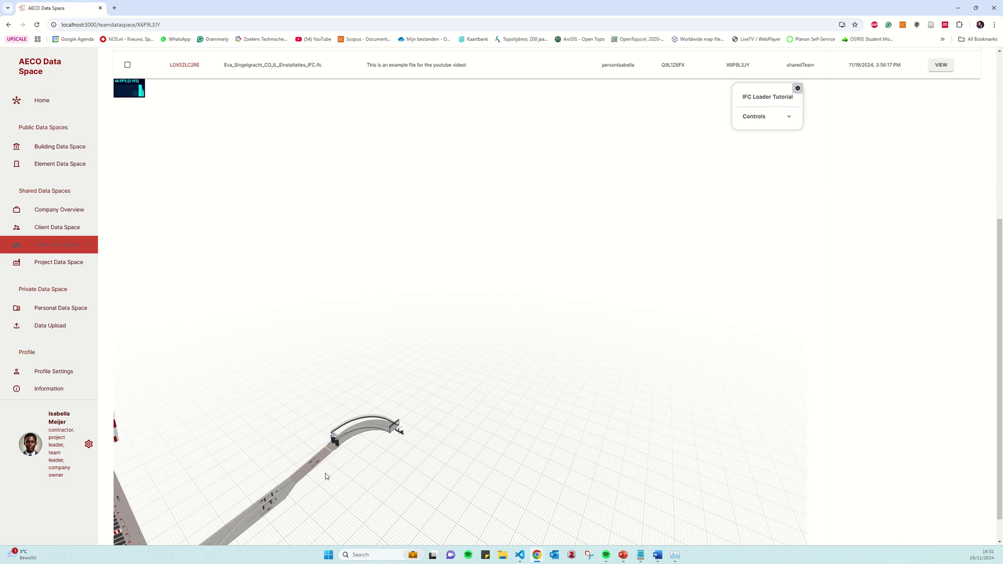
drag(261, 493, 244, 480)
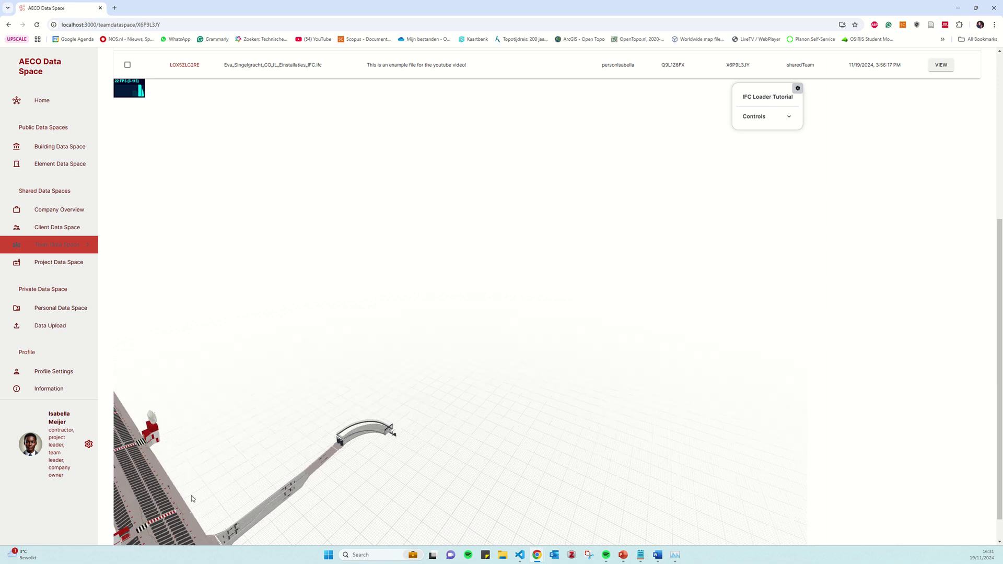
scroll(212, 473, down, 5)
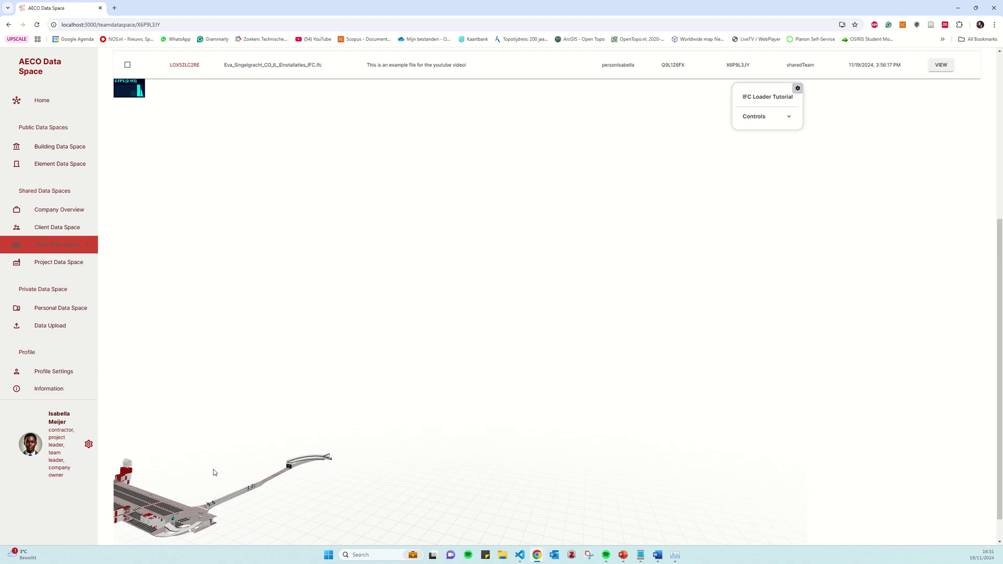
drag(184, 479, 214, 469)
scroll(213, 469, up, 10)
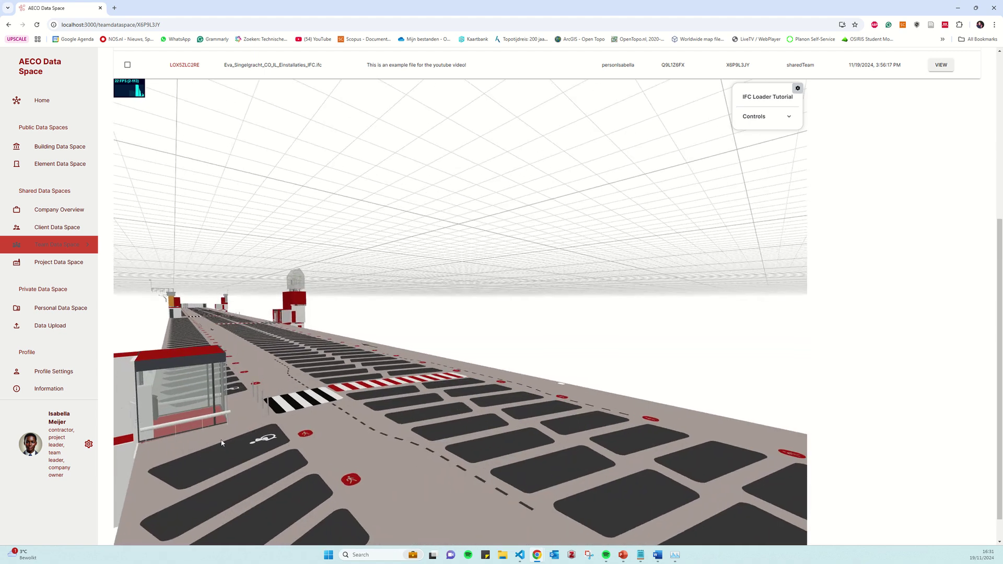
scroll(248, 440, up, 5)
scroll(251, 434, up, 5)
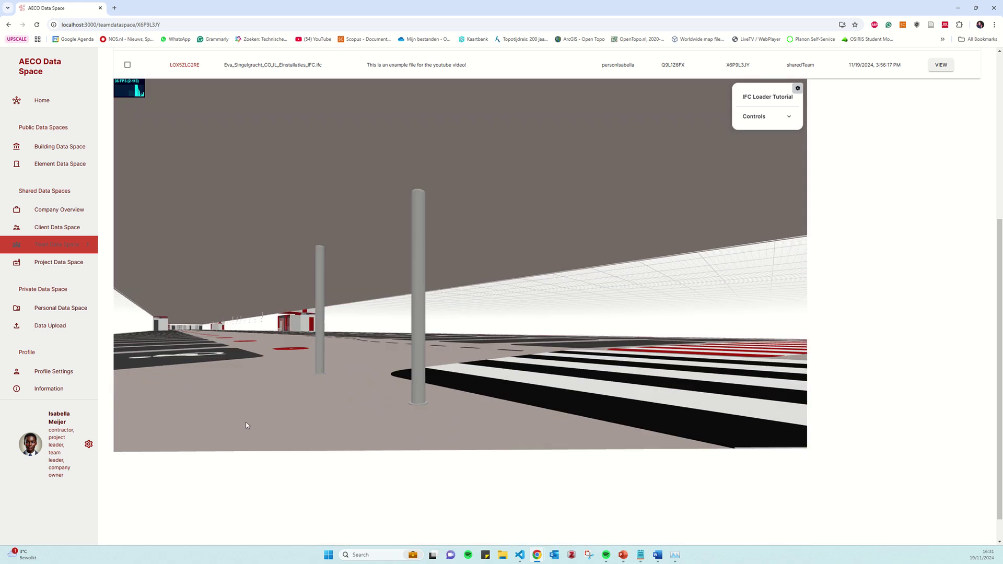
scroll(224, 429, up, 5)
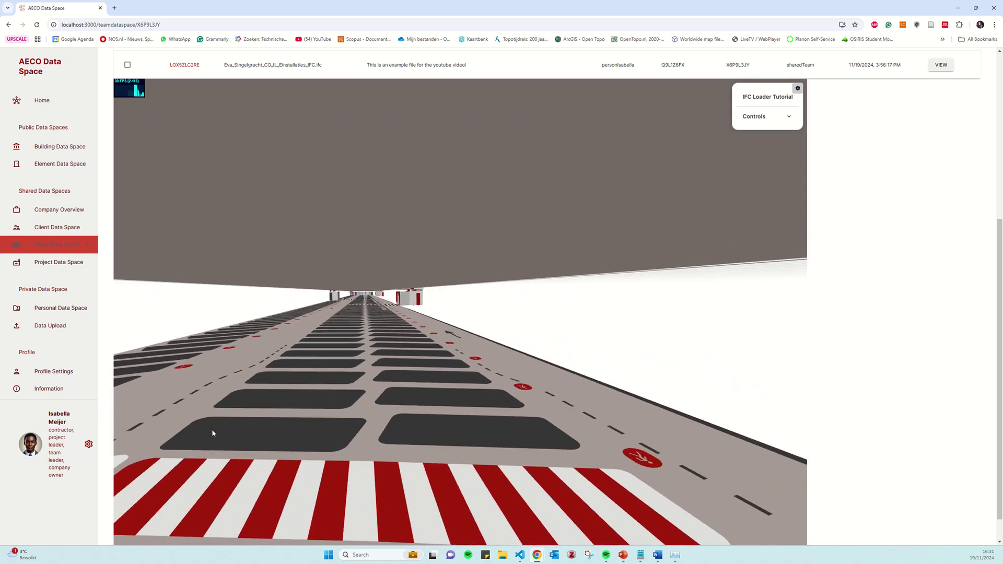
scroll(896, 365, up, 5)
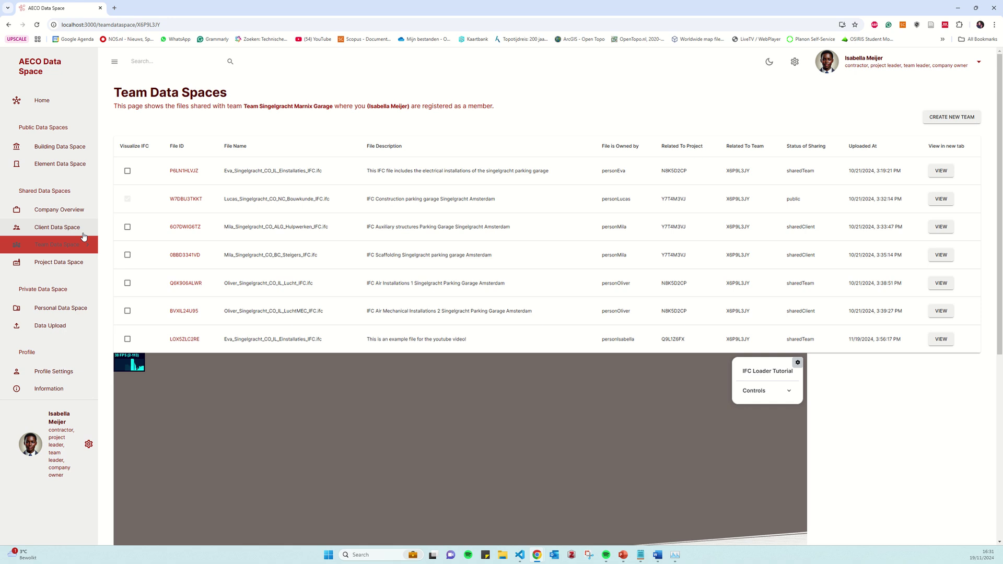
Open the client data space overview and highlight its project entries and the no-client-teams note
click(52, 228)
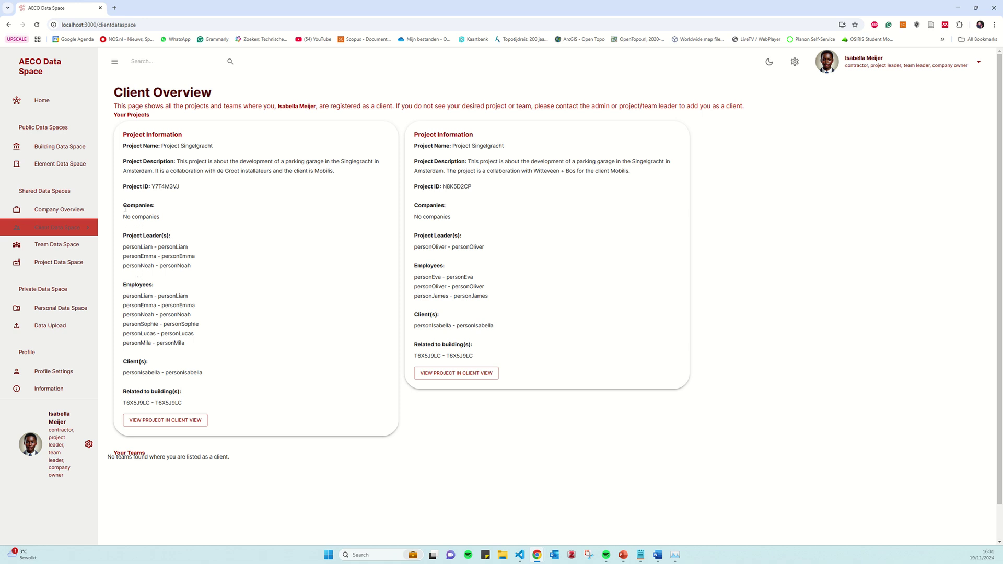
drag(124, 361, 217, 374)
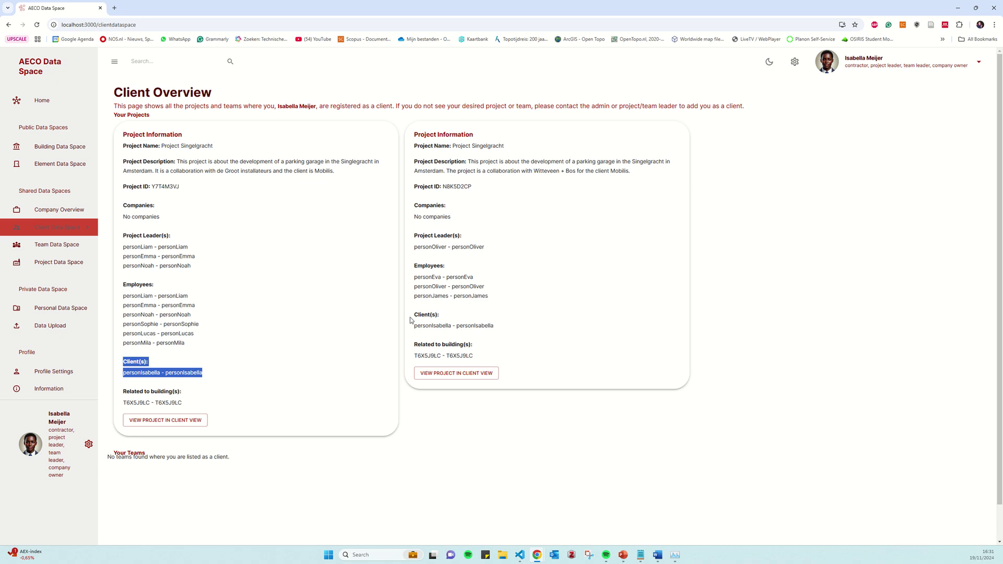
drag(414, 313, 503, 331)
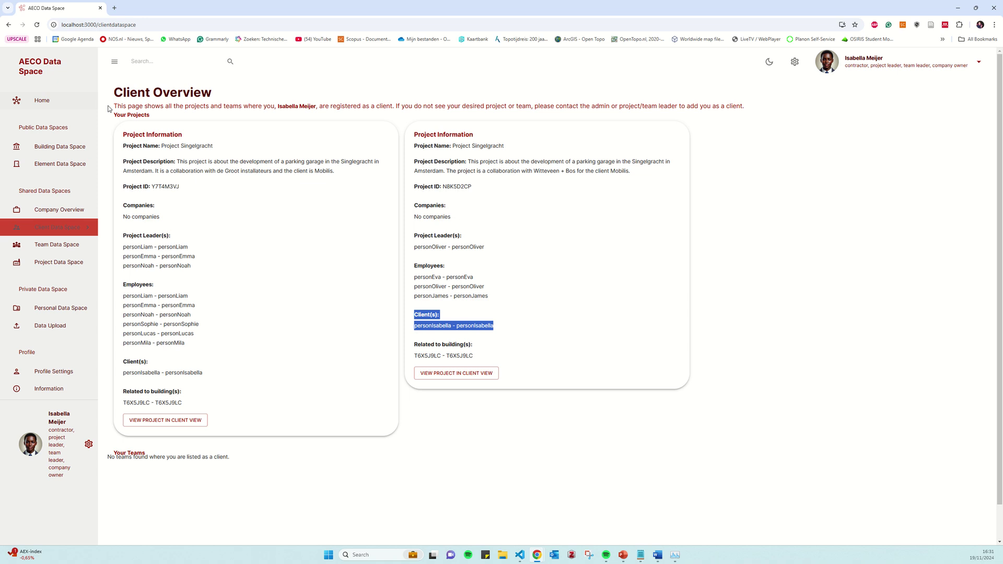
drag(117, 106, 743, 106)
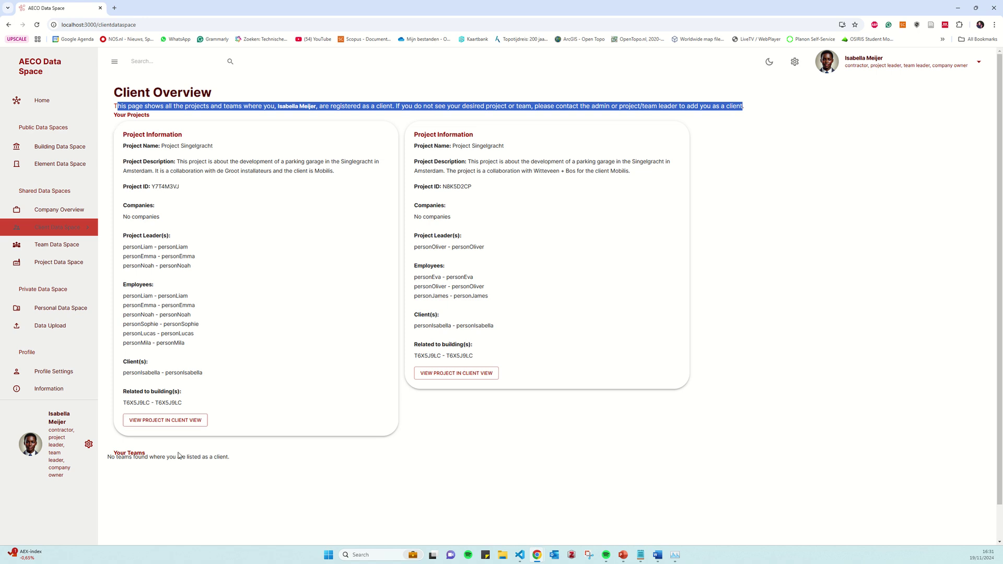
drag(139, 457, 227, 458)
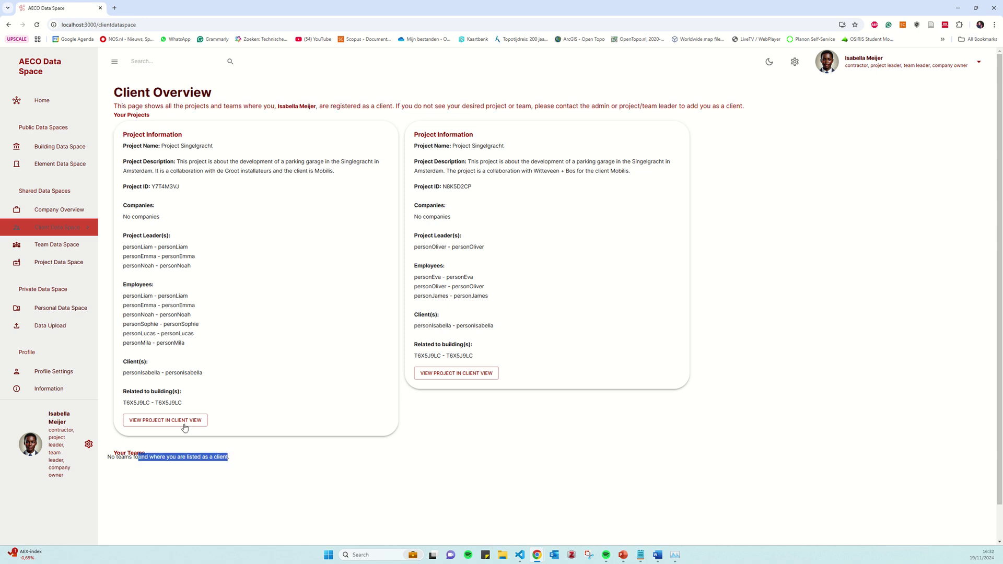
Open project Y7T4M3VJ in the client view and scroll its three shared IFC files
click(166, 421)
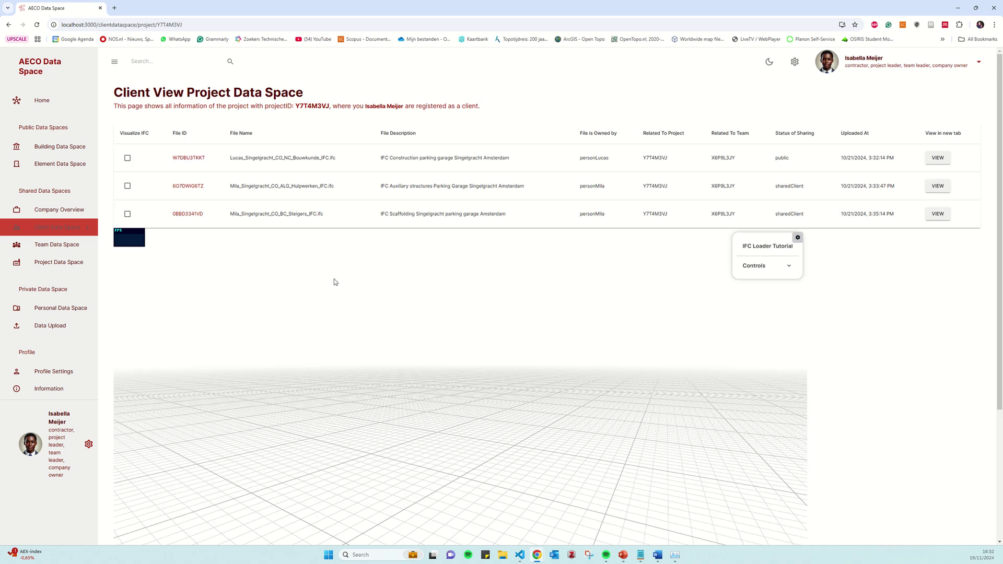
scroll(878, 302, down, 4)
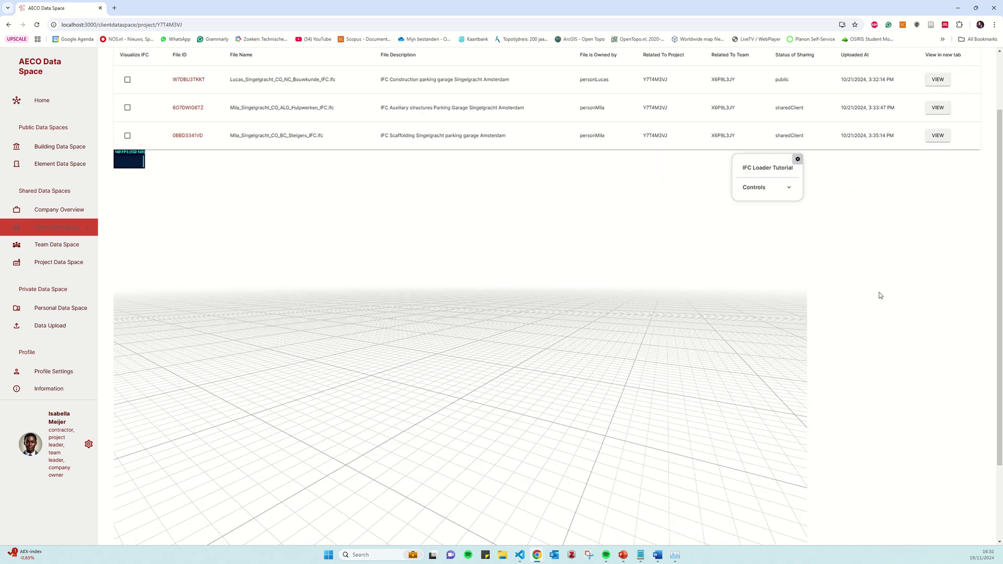
scroll(880, 296, up, 4)
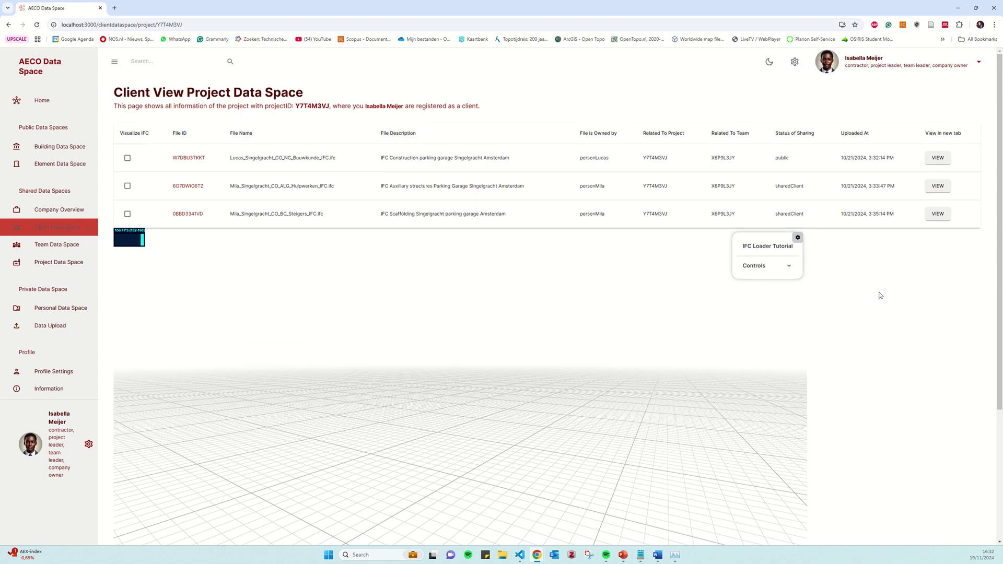
Go to the public buildings list and open the data space of building T6X5J9LC
click(33, 148)
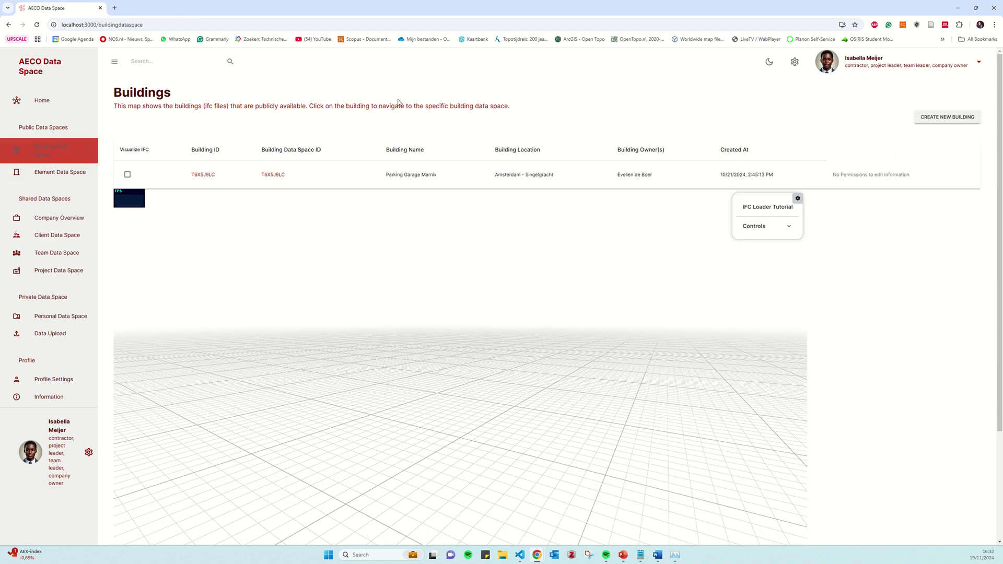
click(268, 175)
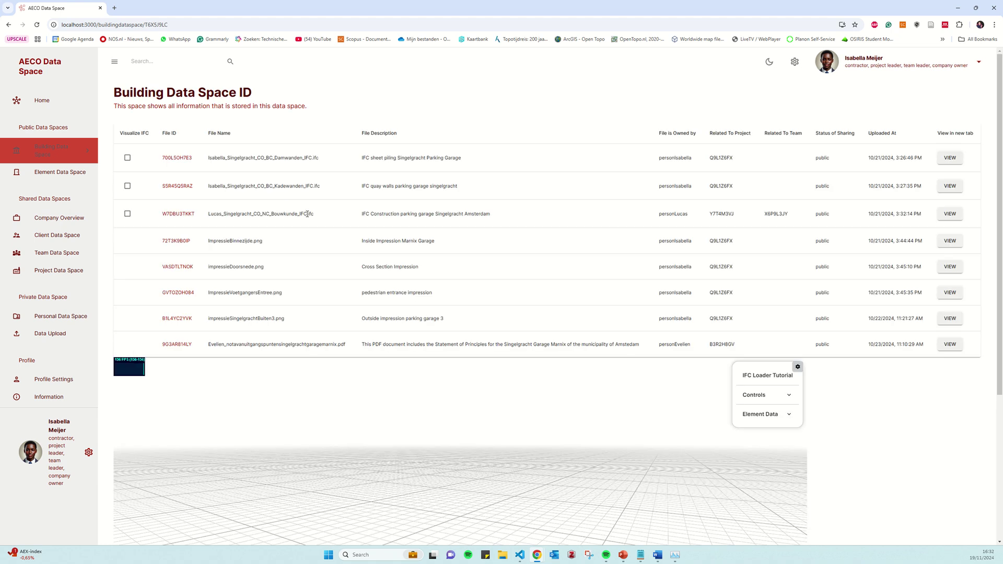
scroll(313, 215, down, 3)
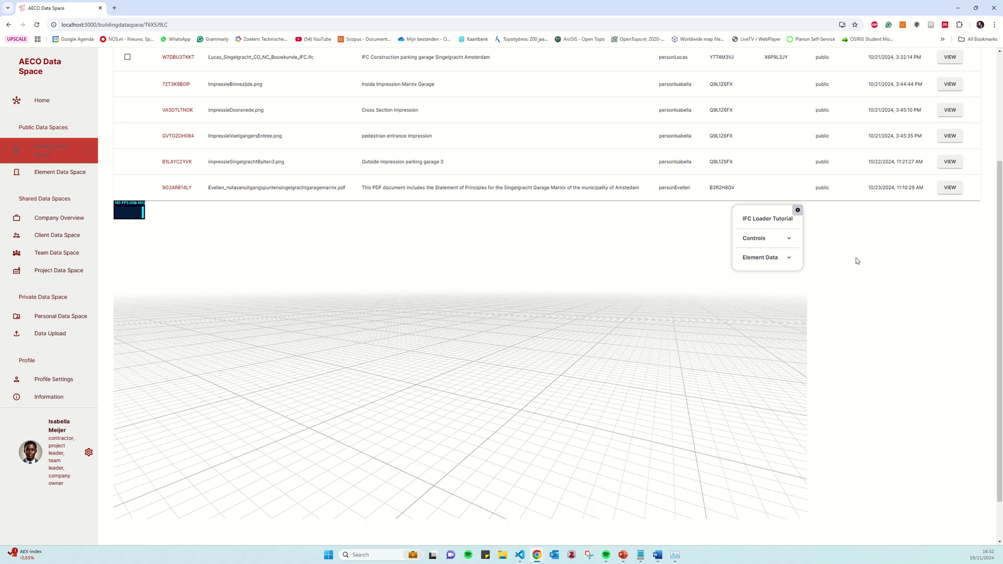
scroll(846, 245, up, 3)
Point out the file rows and open the PDF document in a new tab
drag(819, 157, 826, 343)
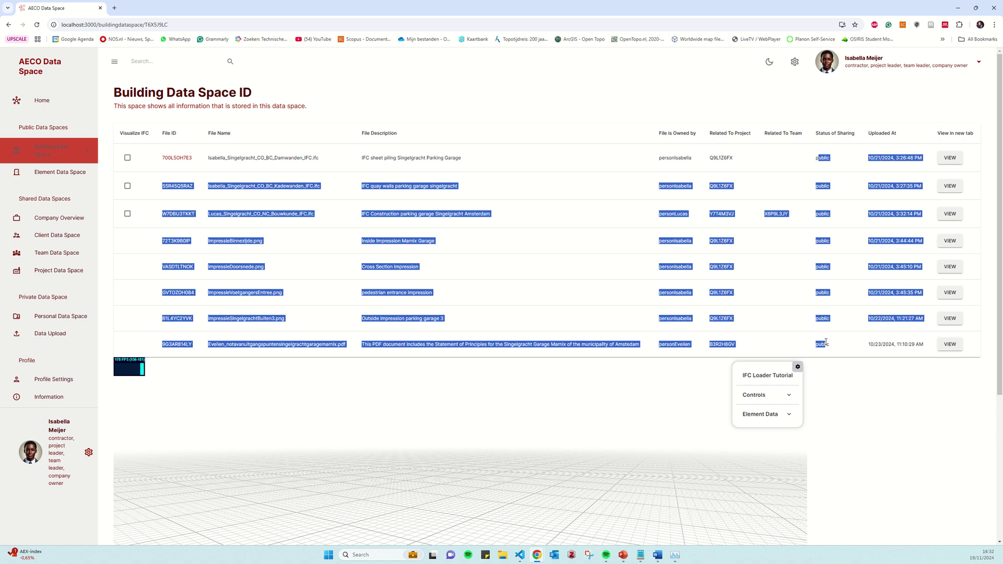
click(822, 340)
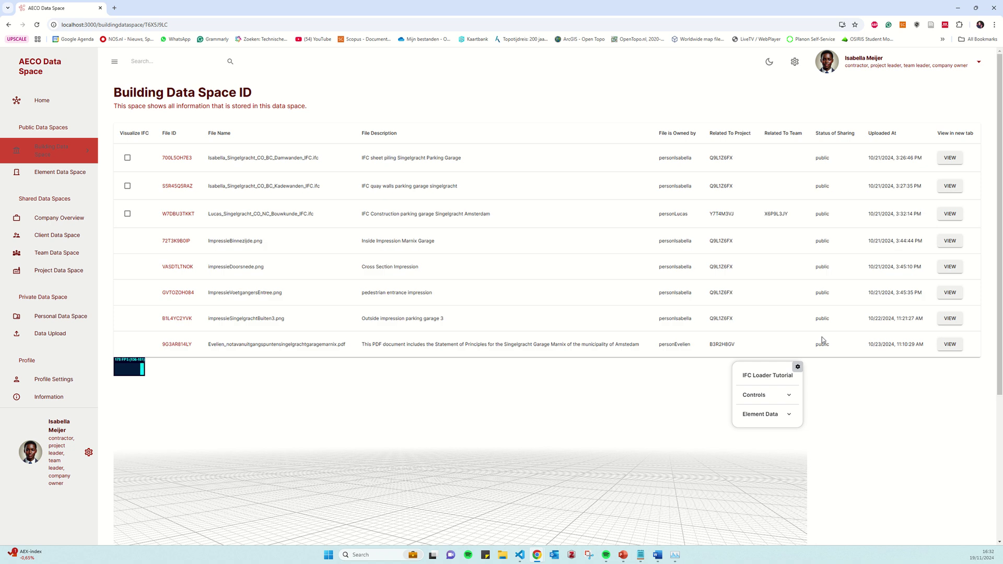
click(949, 345)
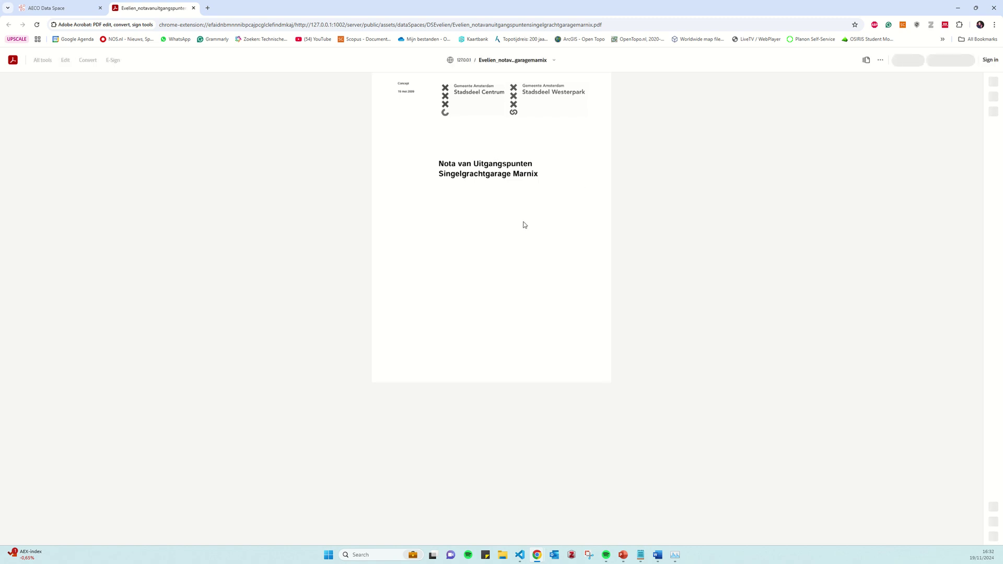
Scroll the Nota van Uitgangspunten PDF to its page-4 introduction, then close it
scroll(525, 225, down, 5)
scroll(525, 224, down, 10)
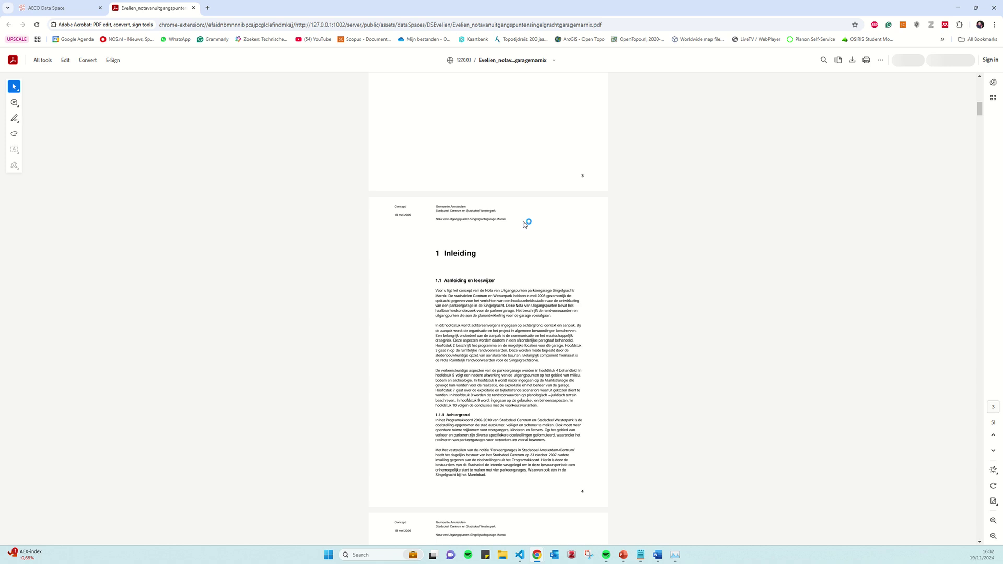
click(193, 8)
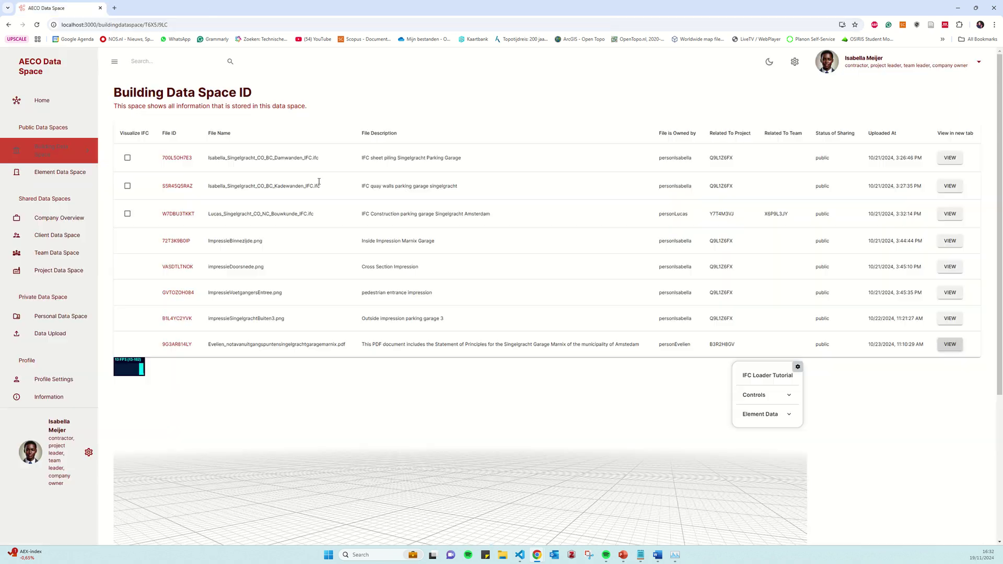
Tick Visualize IFC for W7DBU3TKKT and the other two IFC models, then orbit them in the viewer
click(127, 214)
click(127, 186)
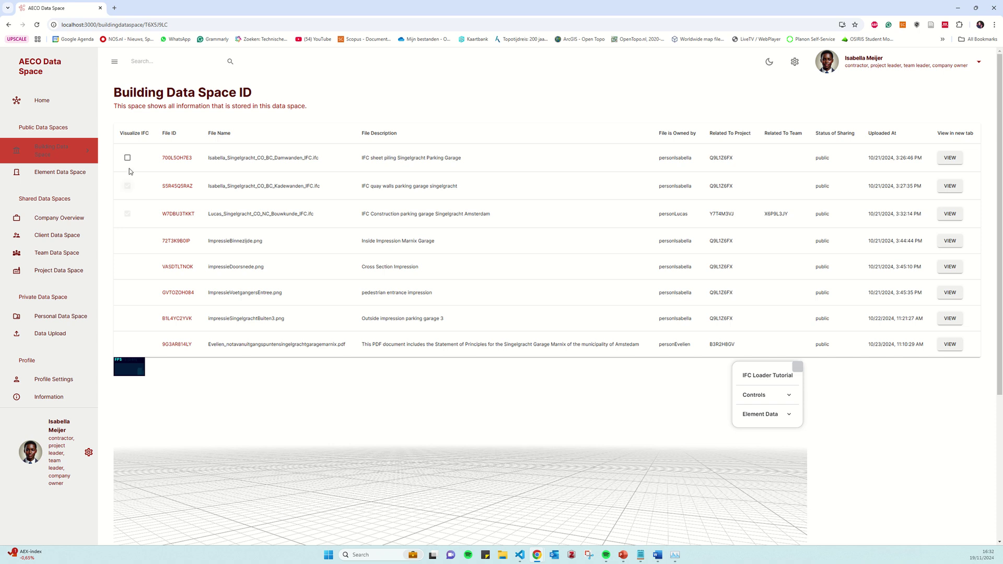
click(128, 158)
scroll(925, 376, down, 4)
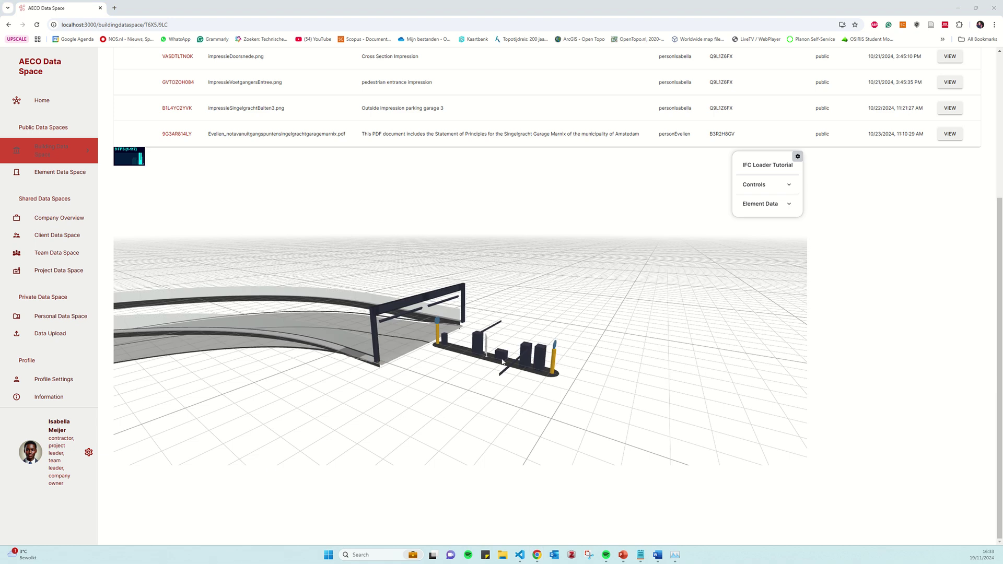
drag(483, 363, 454, 370)
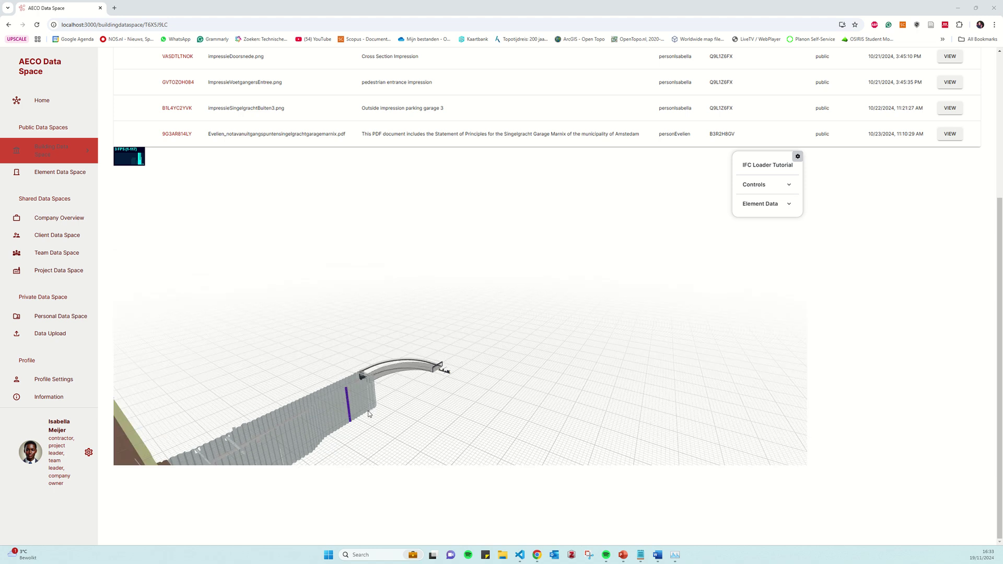
scroll(370, 413, down, 2)
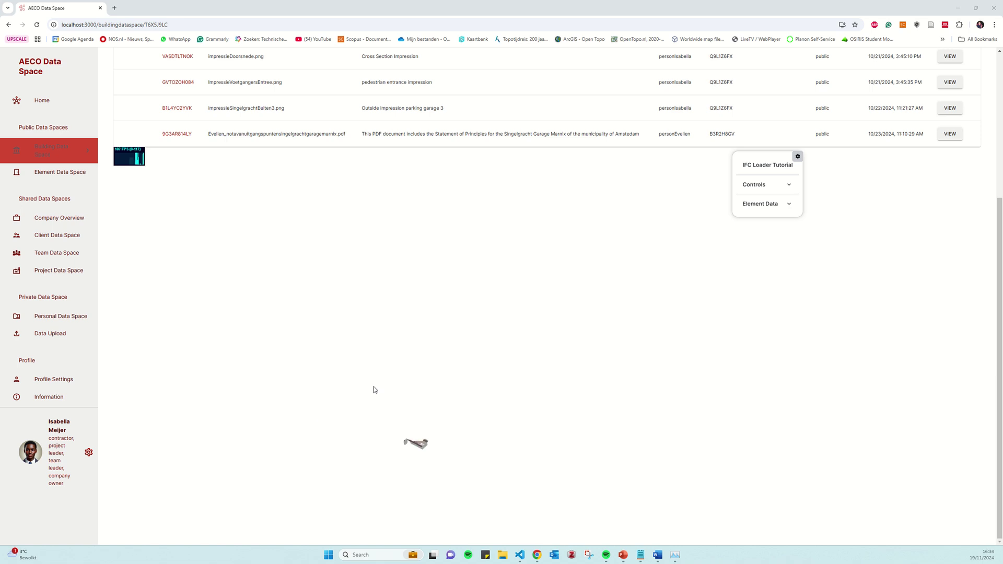
Zoom out and orbit the parking garage to a lower, flatter angle
scroll(416, 444, up, 10)
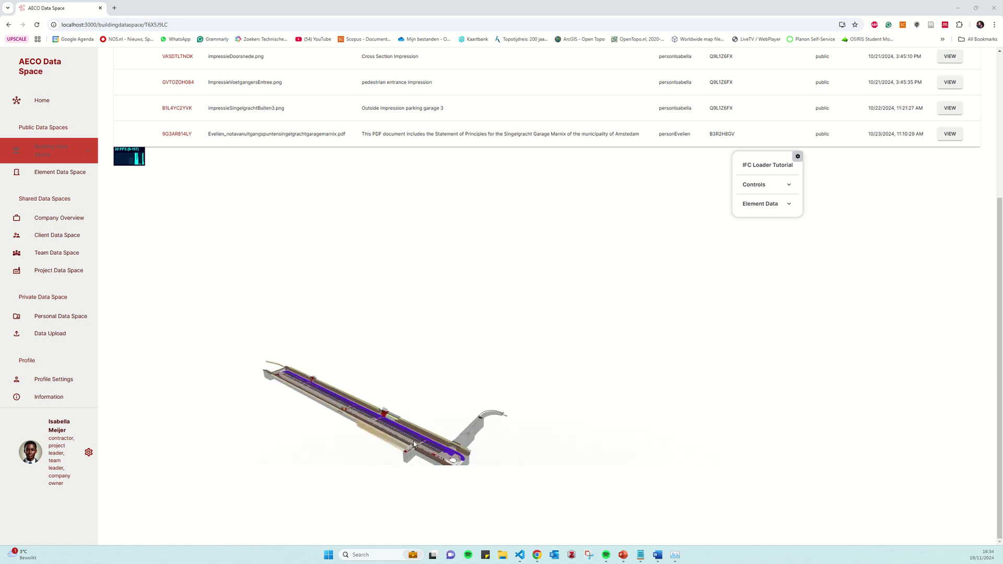
scroll(377, 443, up, 10)
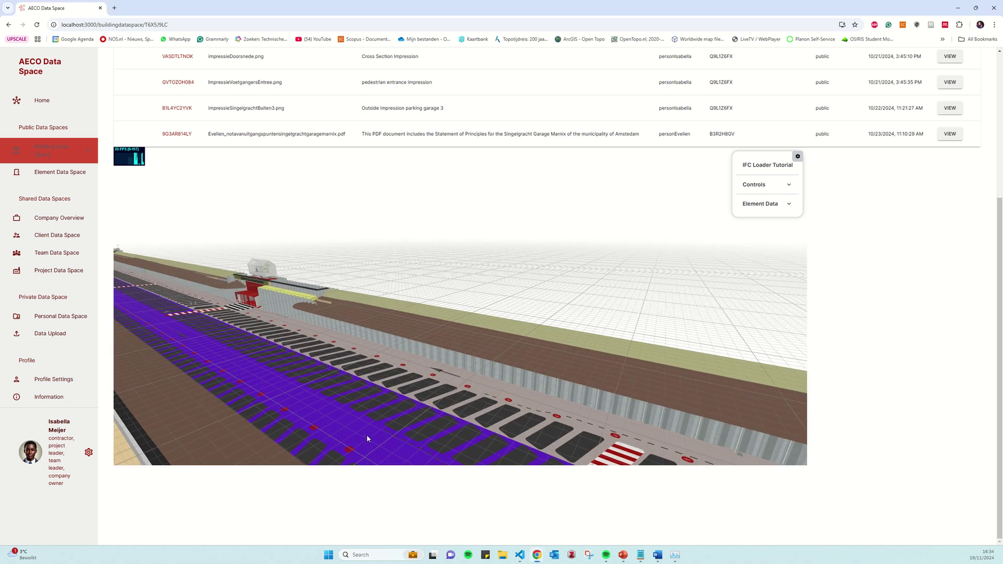
scroll(356, 426, up, 10)
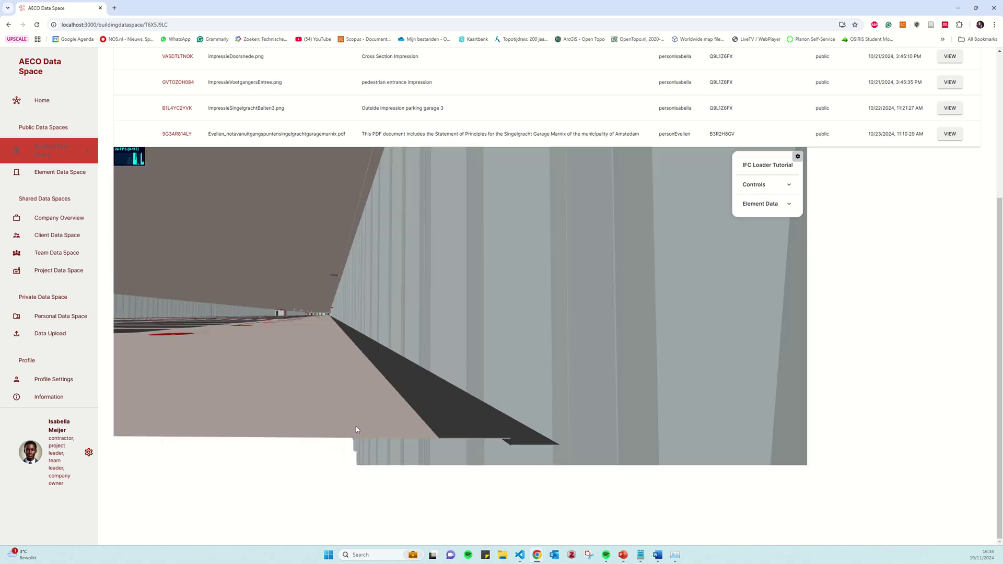
scroll(358, 437, down, 3)
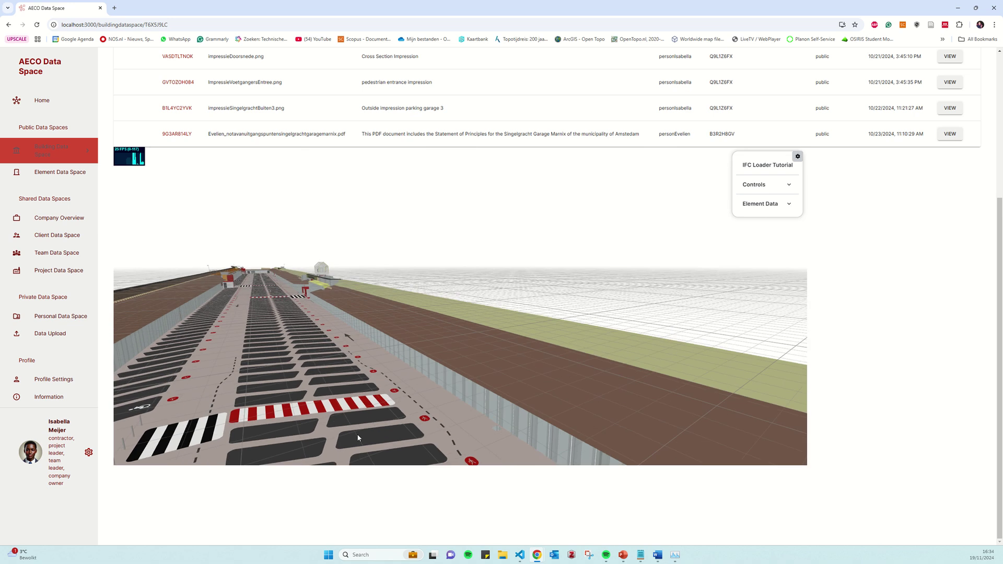
drag(356, 434, 314, 281)
scroll(321, 284, up, 3)
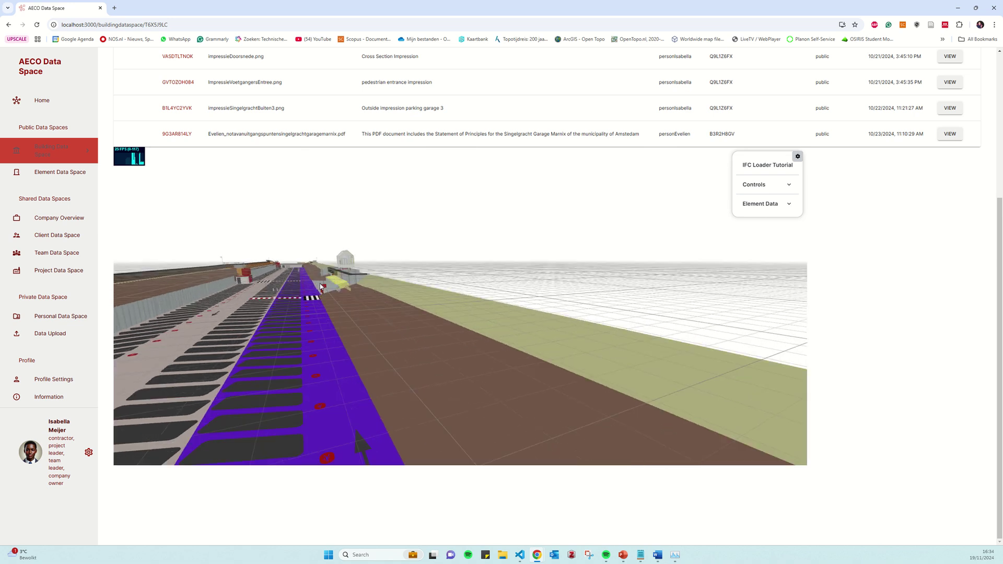
scroll(333, 281, up, 5)
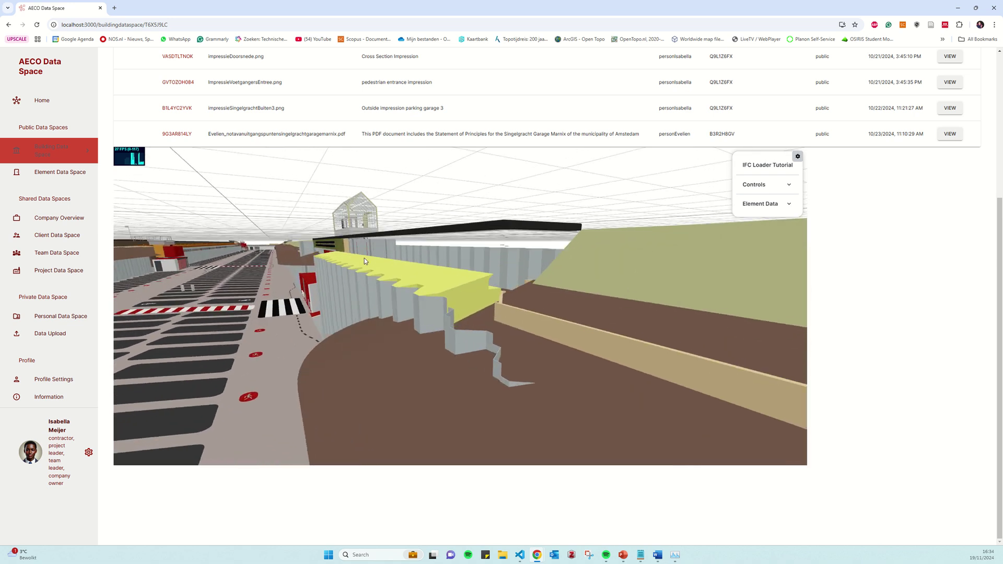
Zoom in to highlight the yellow ramp element, then open the Mobilis Company Information page
scroll(253, 231, down, 10)
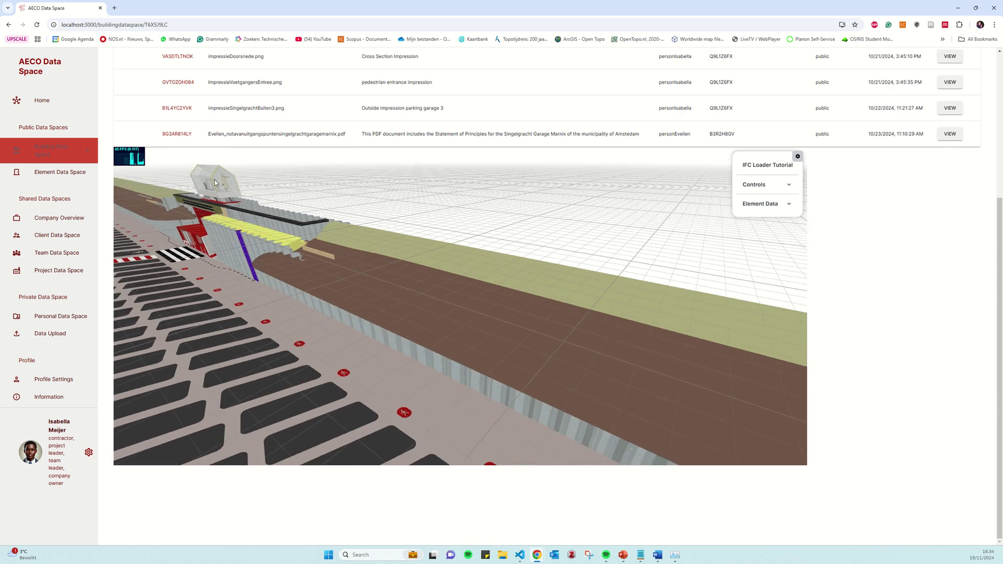
scroll(204, 191, up, 6)
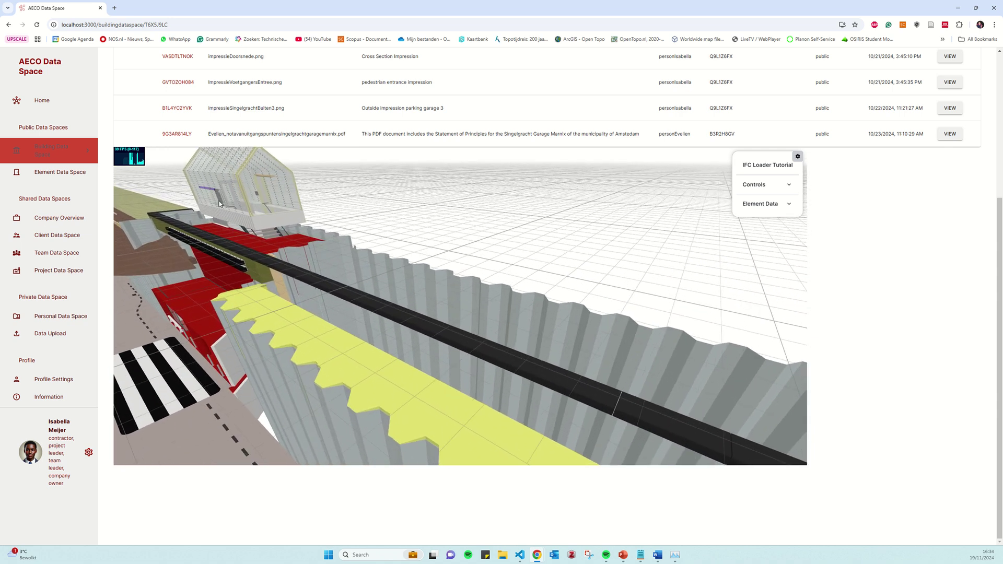
scroll(229, 213, down, 10)
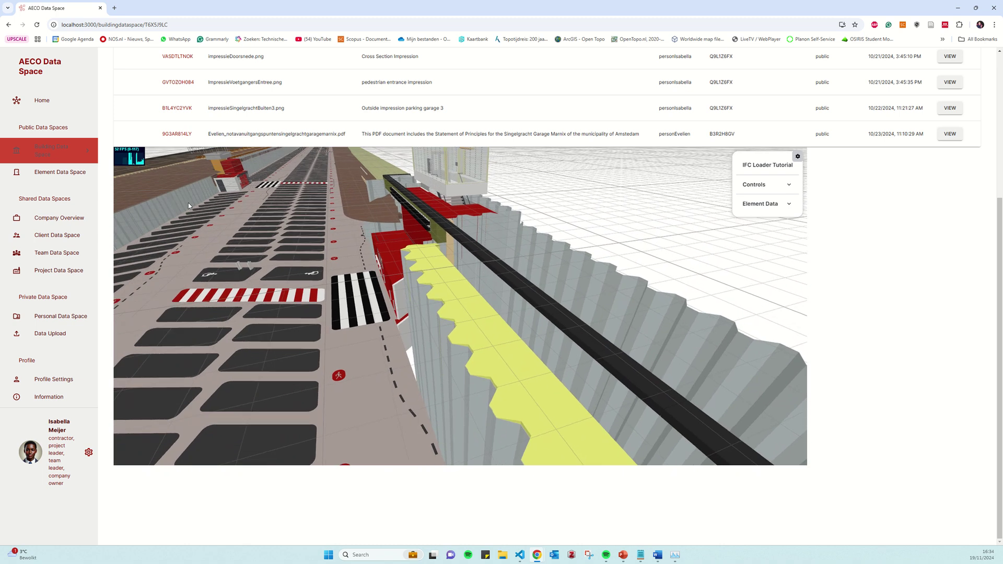
scroll(189, 202, down, 2)
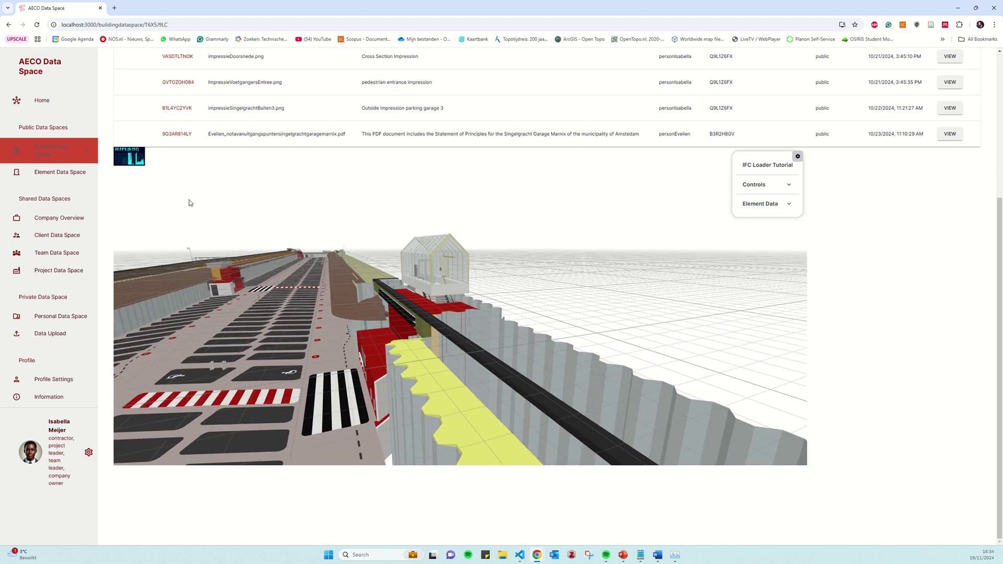
click(458, 439)
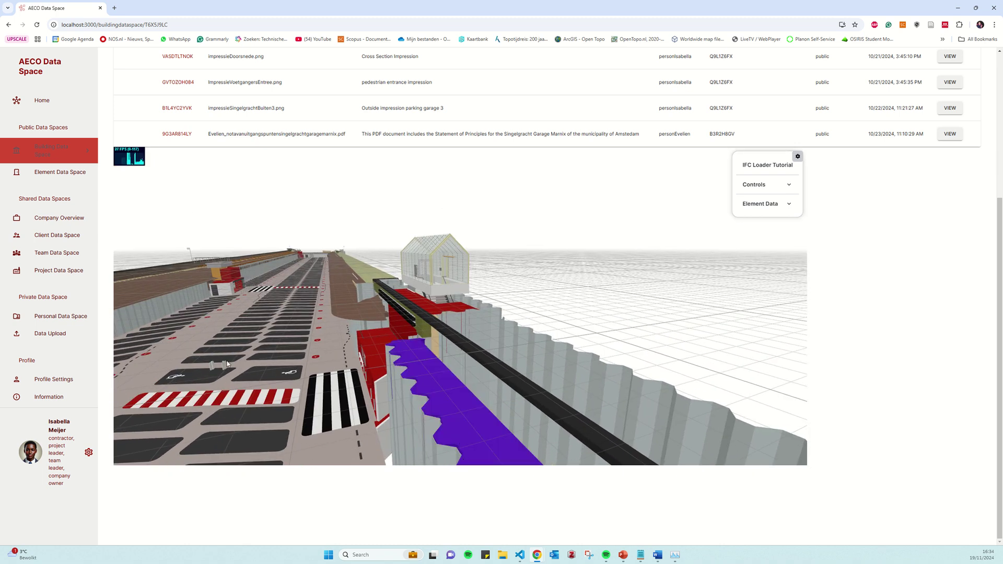
click(66, 224)
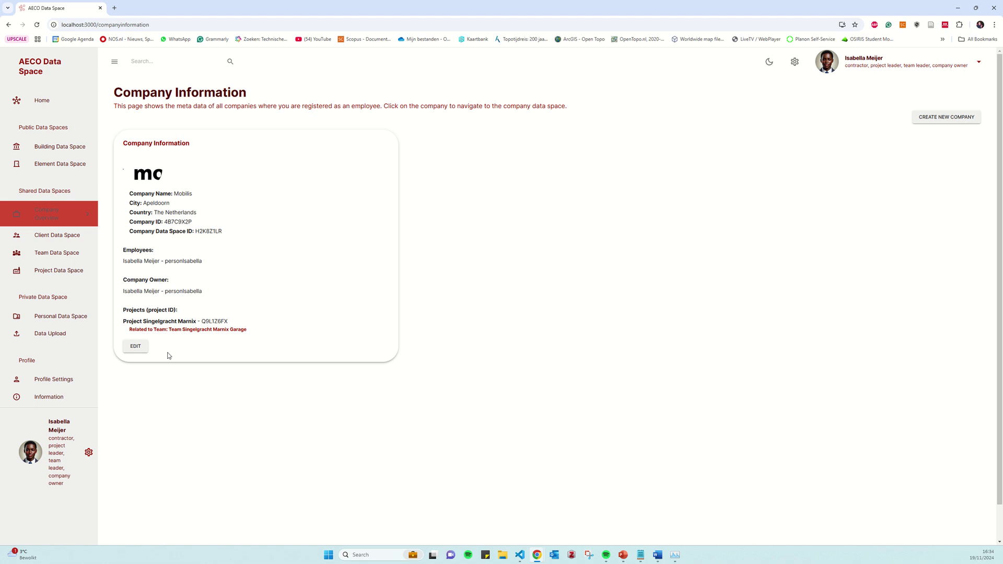
Open the profile settings page and highlight the profile information
click(59, 379)
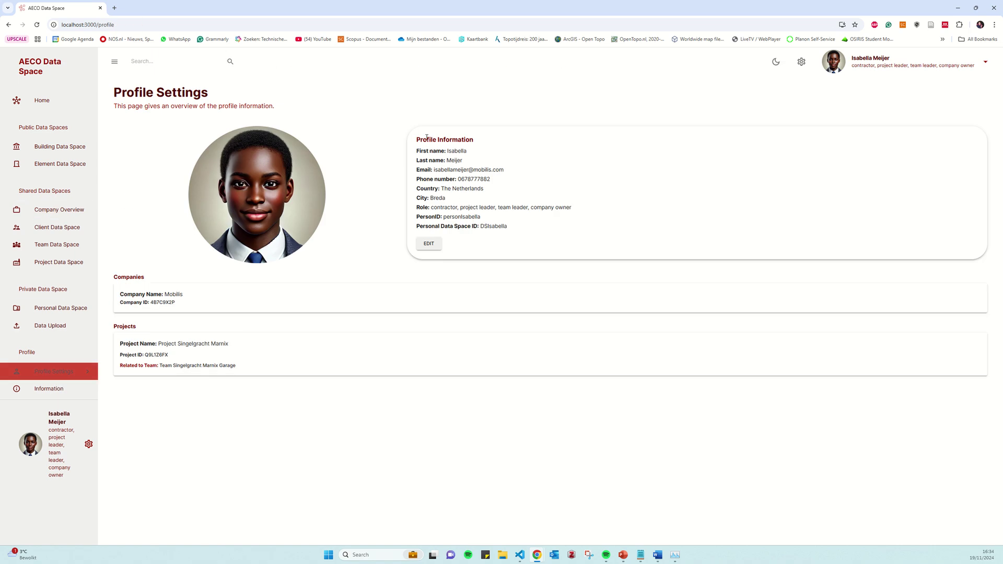
drag(426, 138, 510, 230)
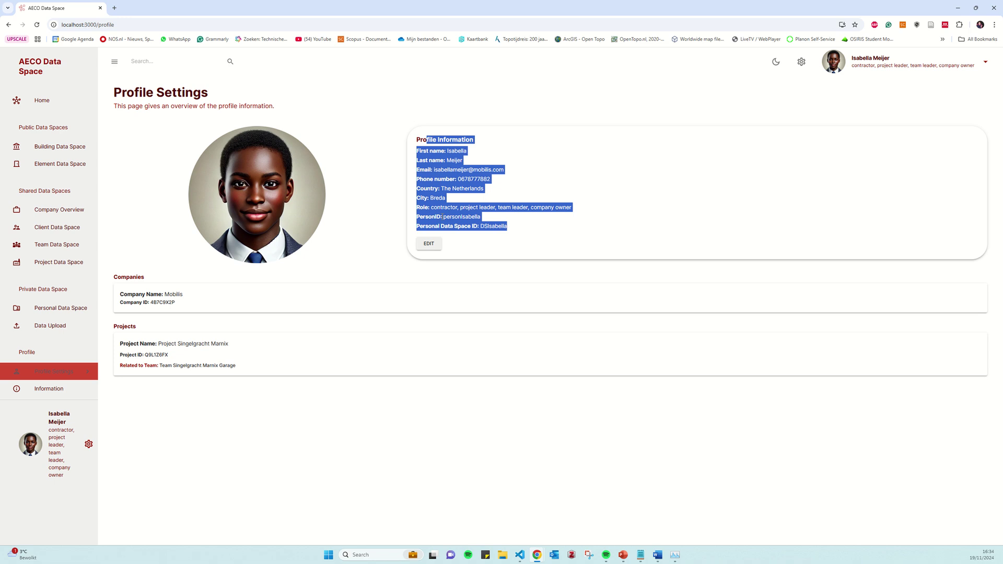
click(442, 216)
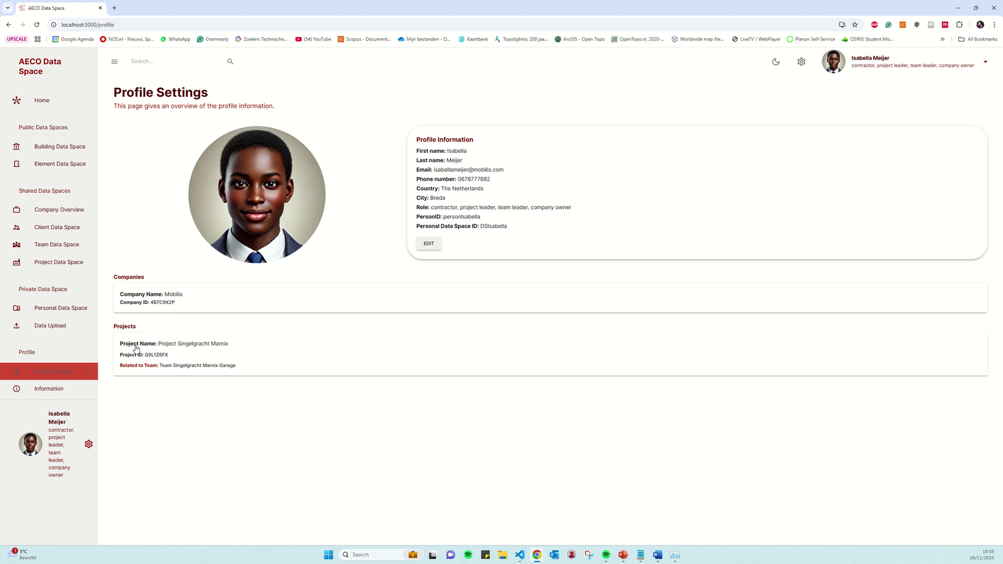
Change the profile's City to Eindhoven and save it
click(424, 245)
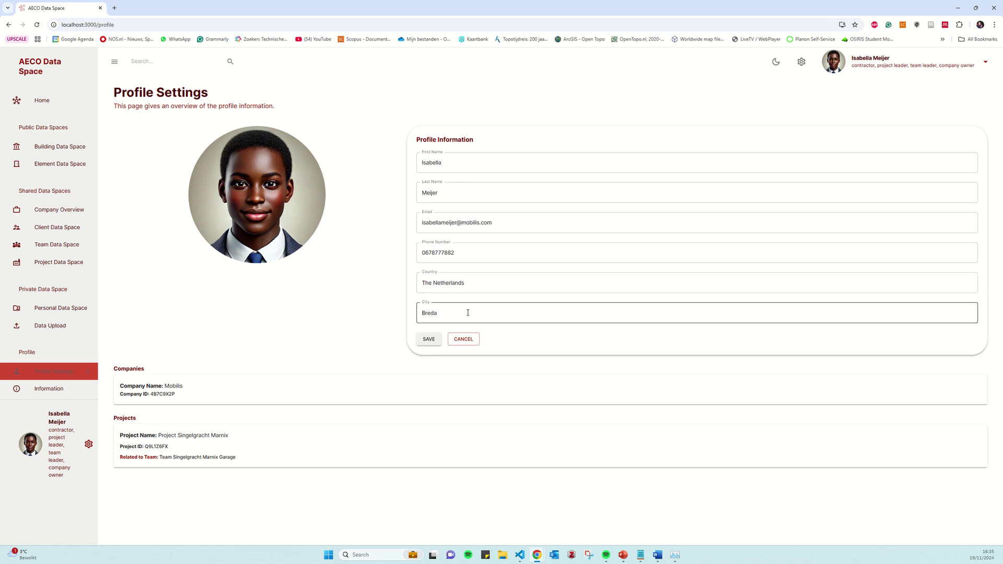
drag(469, 312, 426, 313)
key(BackSpace)
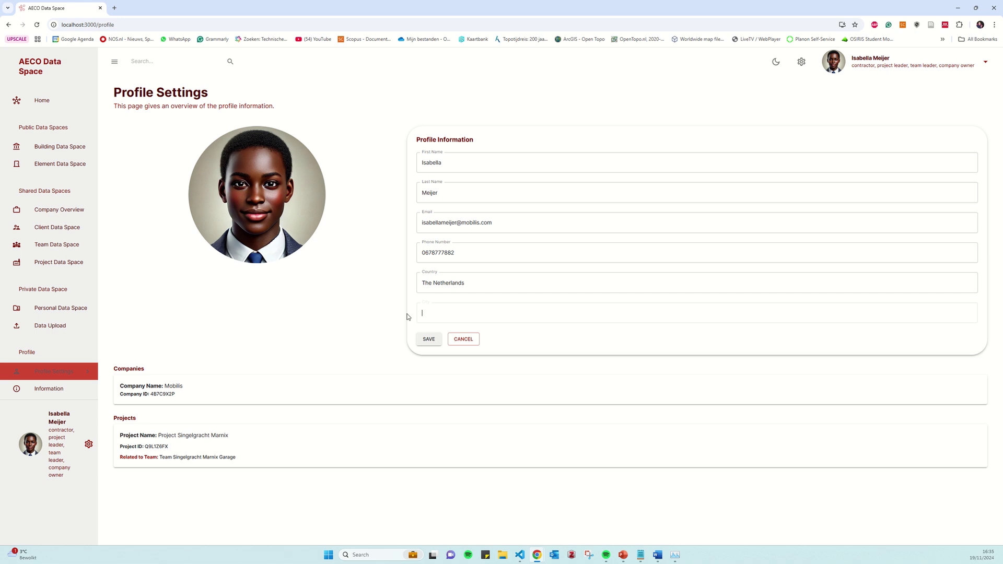
text(Eindhov)
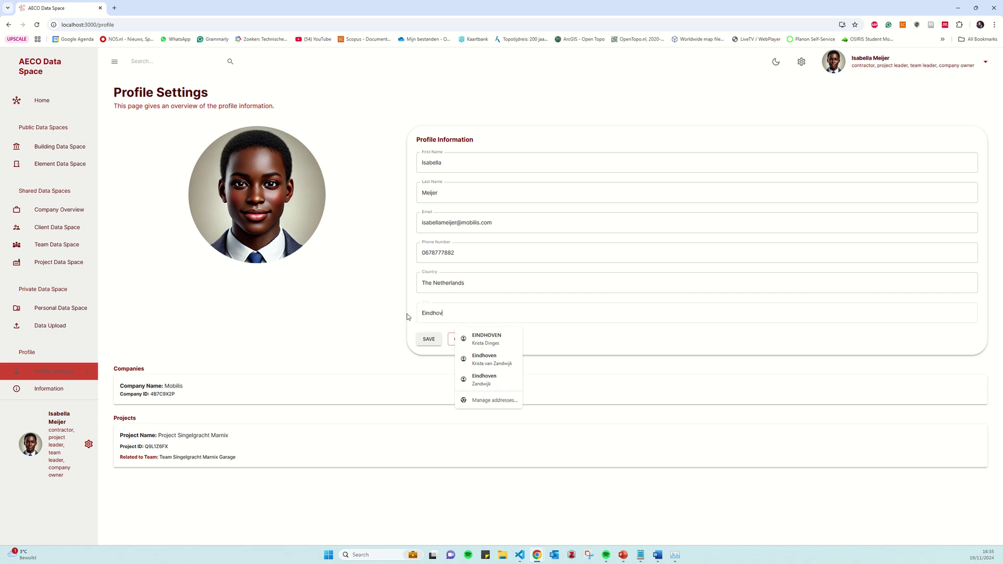
text(en)
click(428, 339)
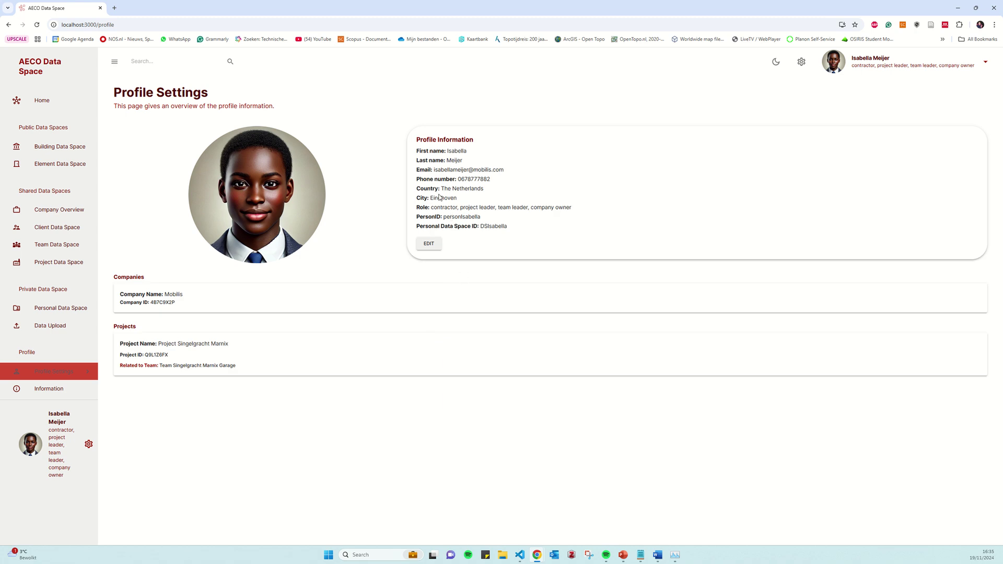
drag(427, 197, 461, 198)
click(334, 460)
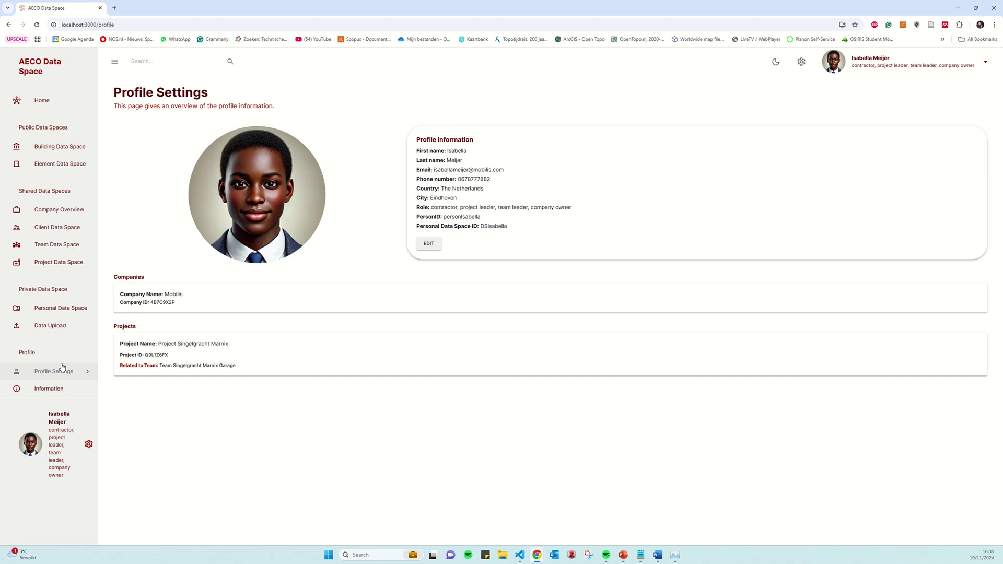
Open the Information page and scroll through the data space explanation and user guide
click(51, 389)
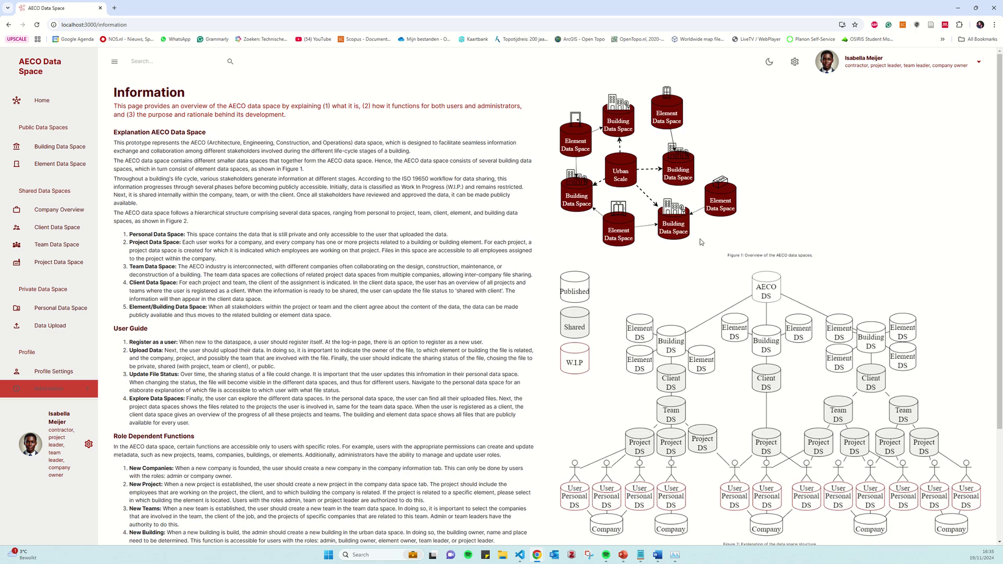
scroll(700, 241, down, 2)
scroll(280, 267, down, 1)
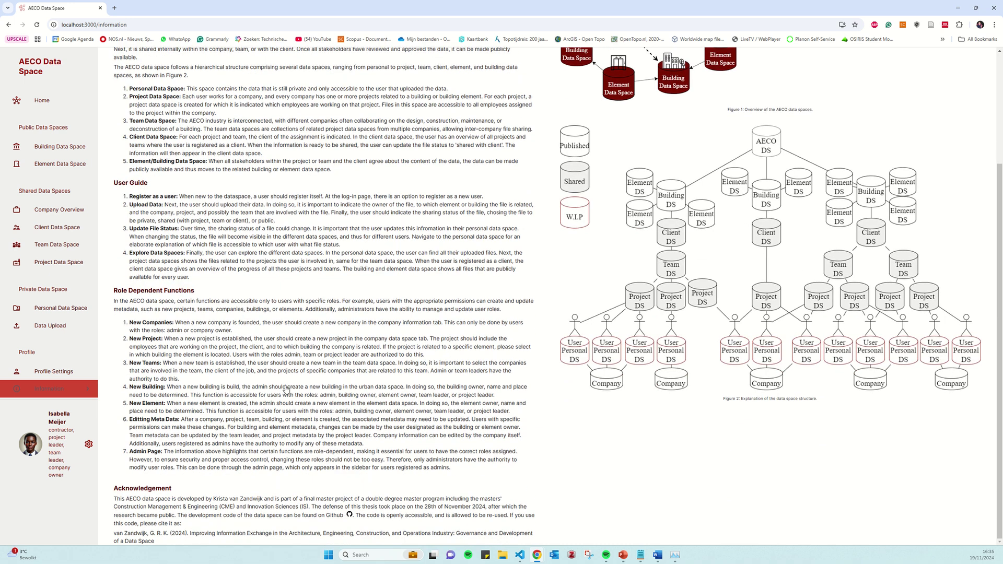
scroll(289, 390, up, 1)
scroll(291, 388, up, 3)
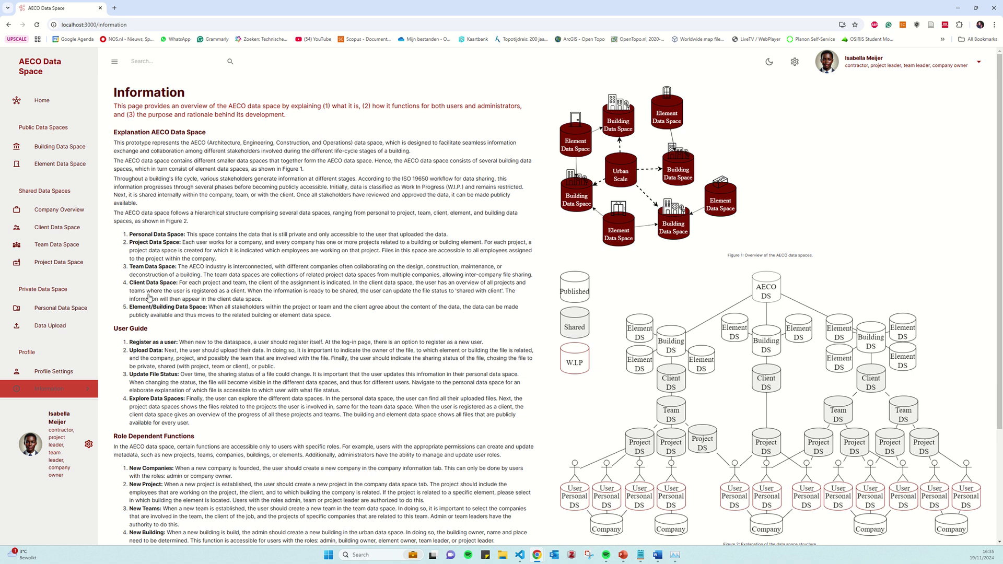
Highlight the Role Dependent Functions heading, then return to the top of the page
scroll(171, 386, down, 3)
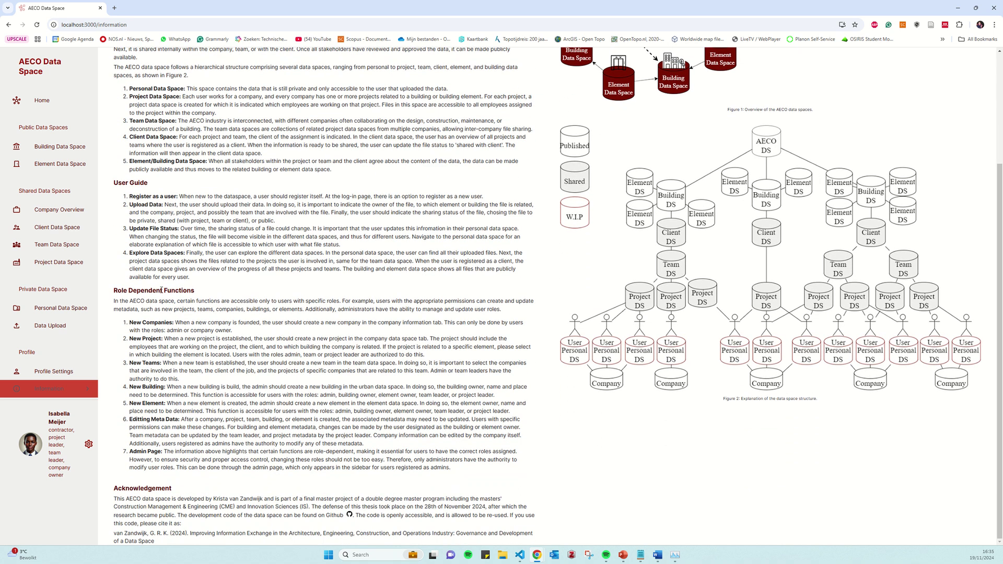
drag(119, 291, 198, 293)
click(192, 291)
scroll(957, 324, up, 3)
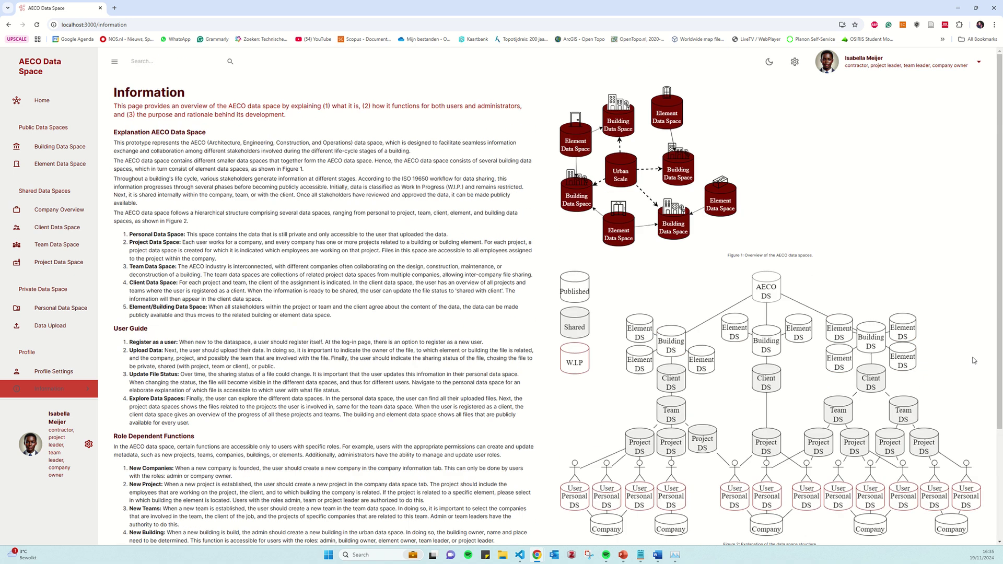
click(979, 62)
Log out and sign back in using the saved admin email and its password
click(903, 96)
click(352, 255)
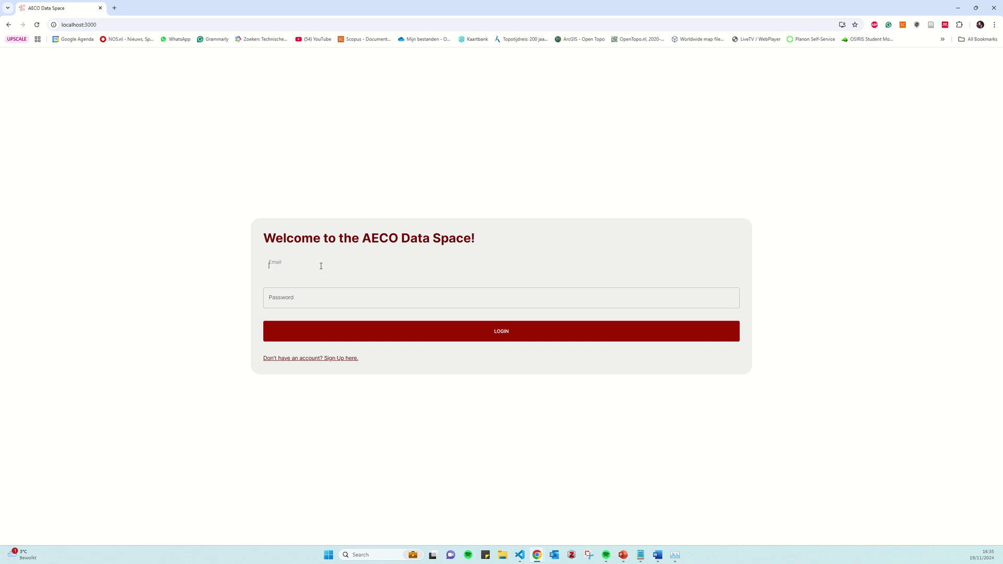
click(314, 288)
click(307, 296)
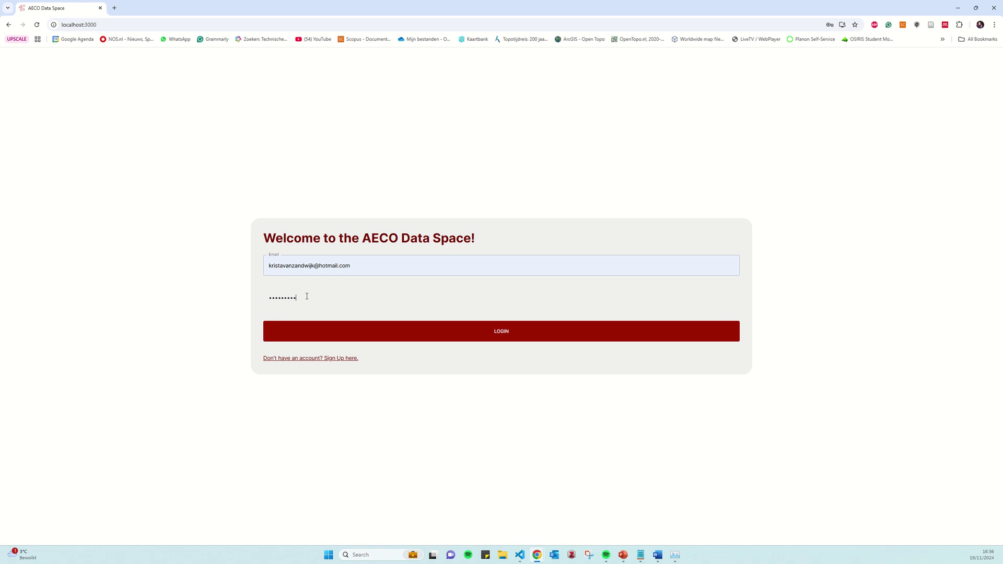
key(Return)
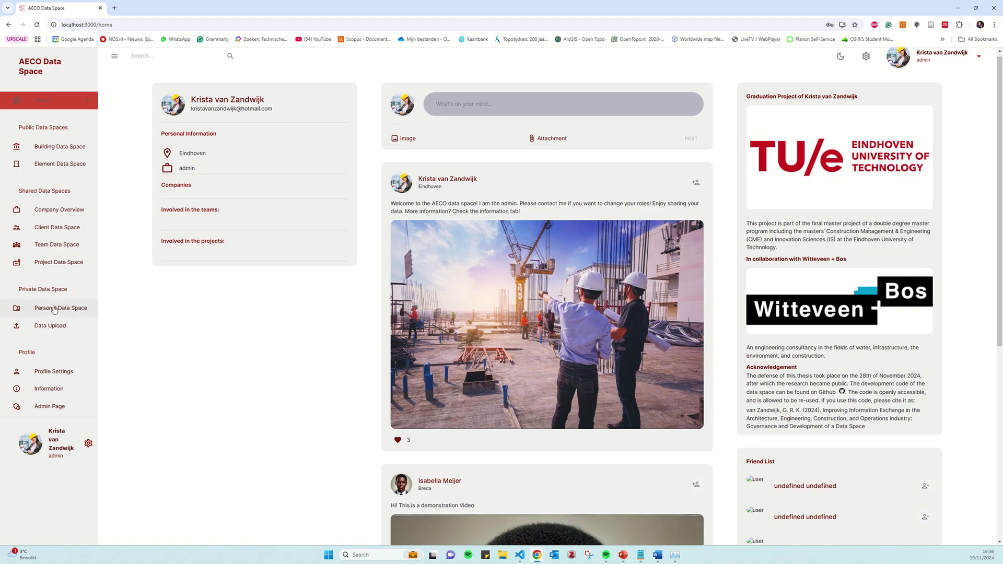
scroll(63, 355, down, 3)
Open the Admin Page and start editing the Mobilis user's roles
click(49, 407)
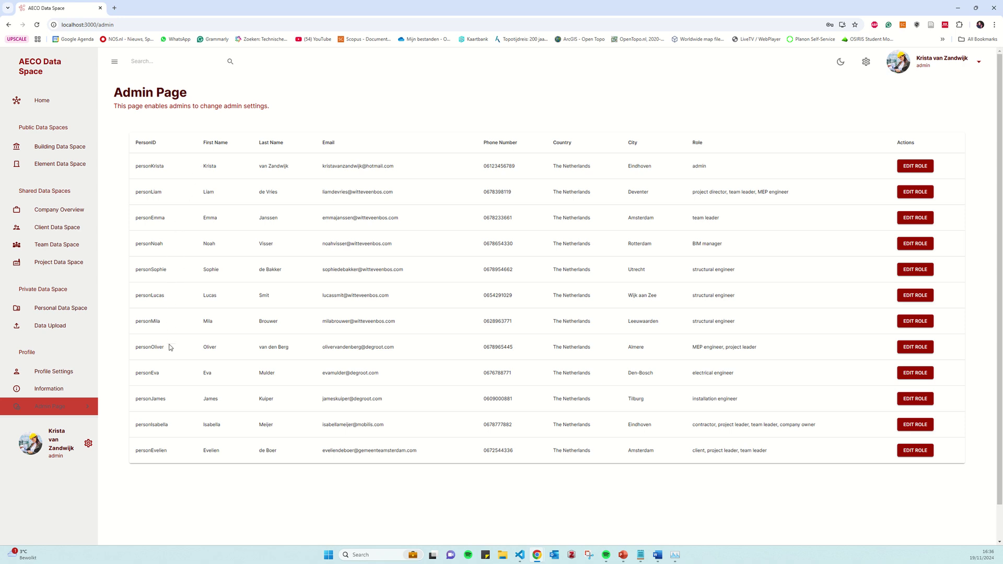
drag(143, 425, 430, 431)
click(916, 424)
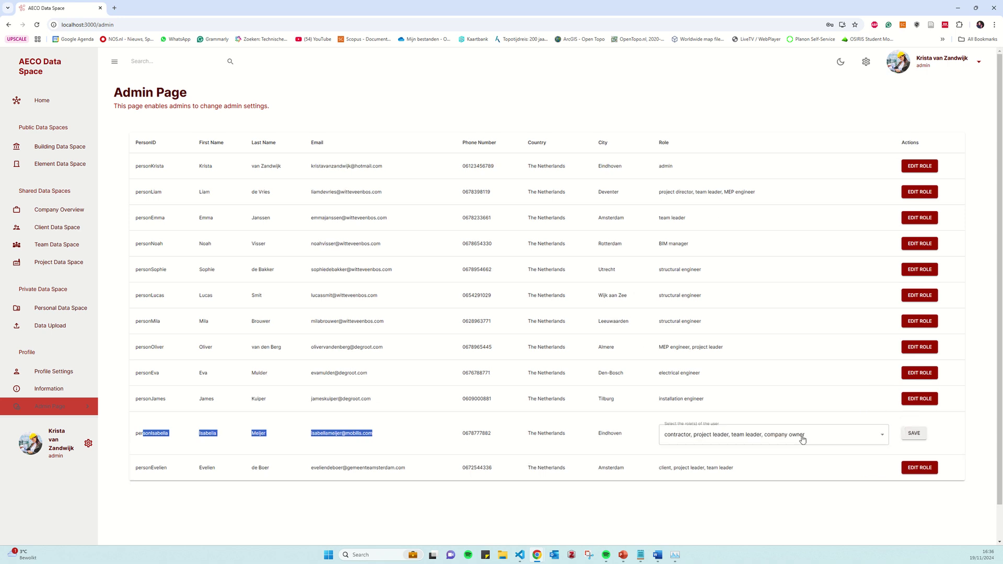
click(782, 441)
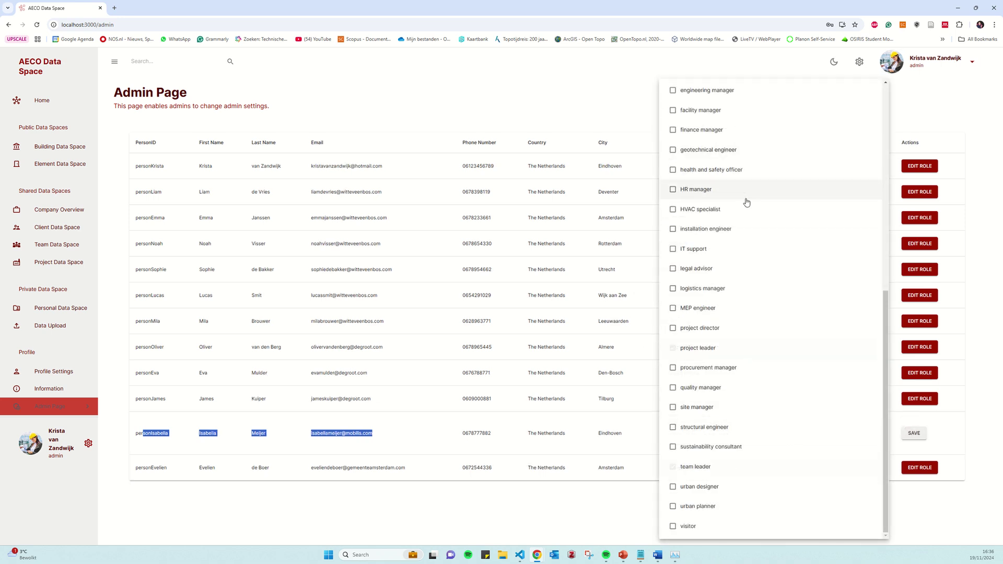
Add admin to the Mobilis user's roles and save the change
scroll(747, 202, up, 3)
scroll(747, 203, up, 5)
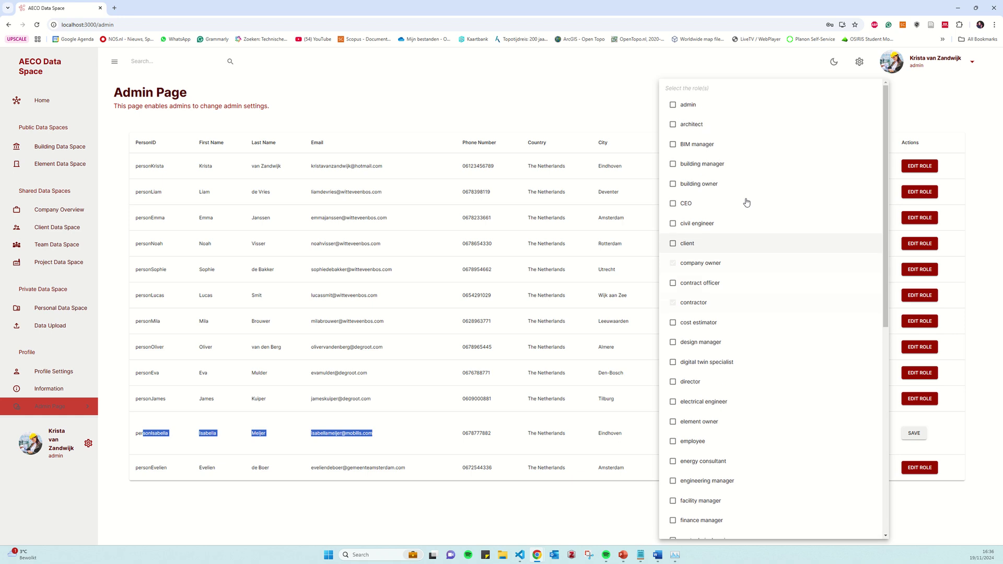
click(683, 104)
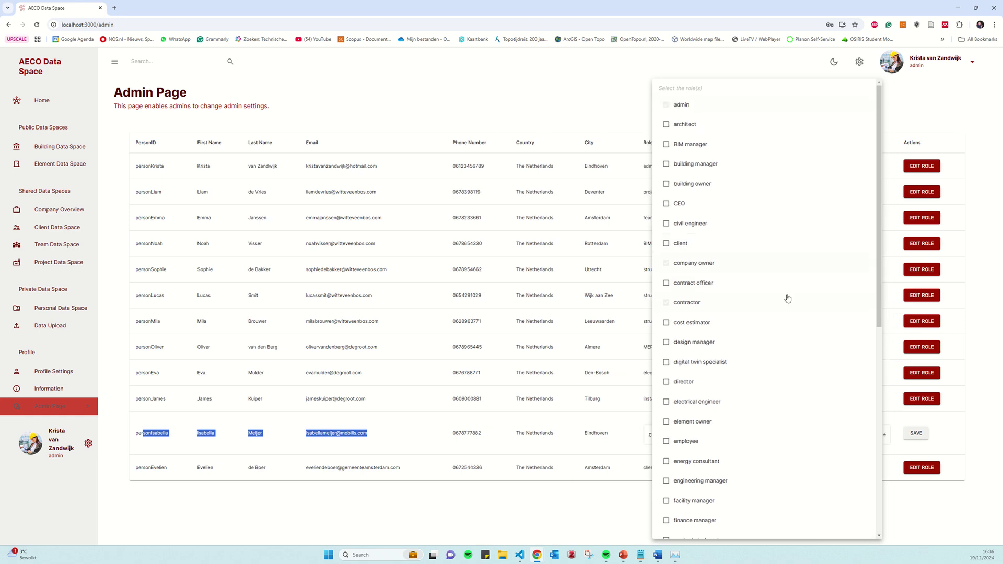
click(900, 436)
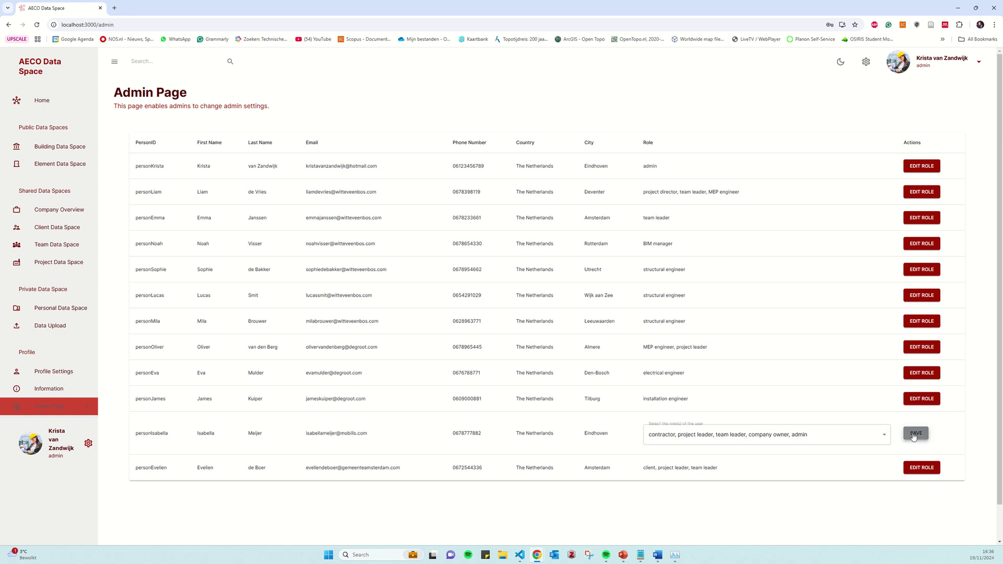
click(915, 433)
drag(824, 425, 799, 427)
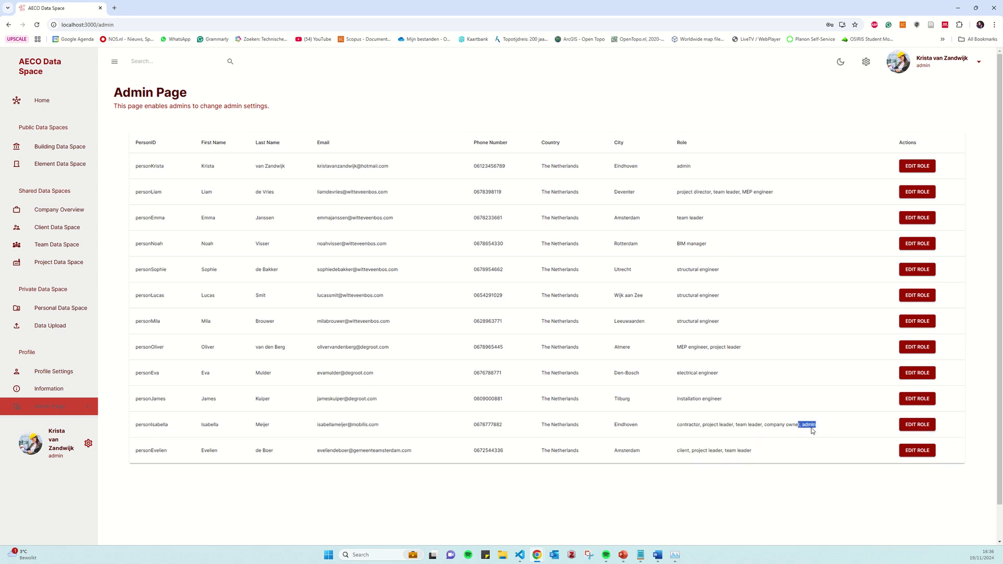
click(812, 431)
click(979, 62)
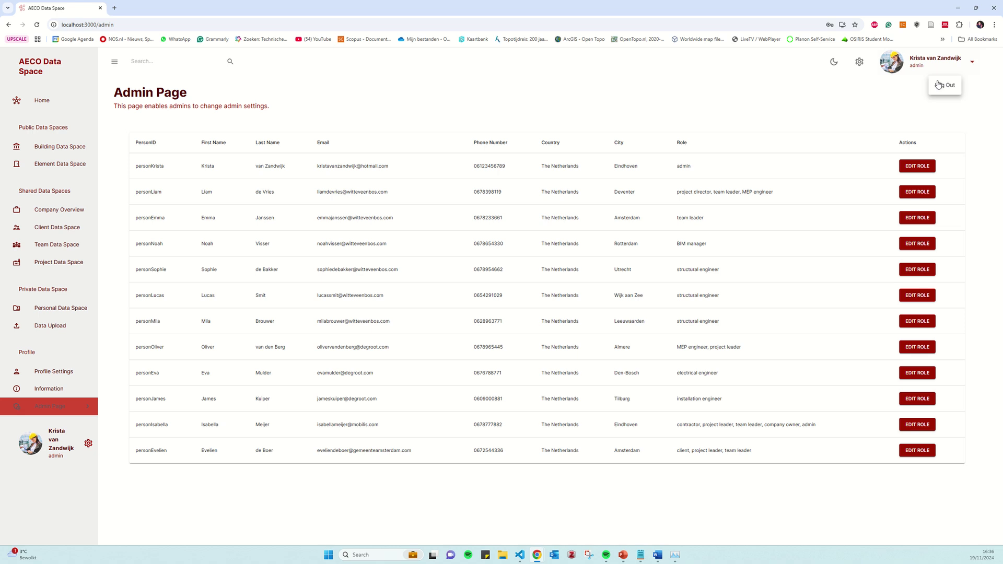
Log out of the admin account and sign back in as the Mobilis user with the saved email
click(939, 85)
click(285, 266)
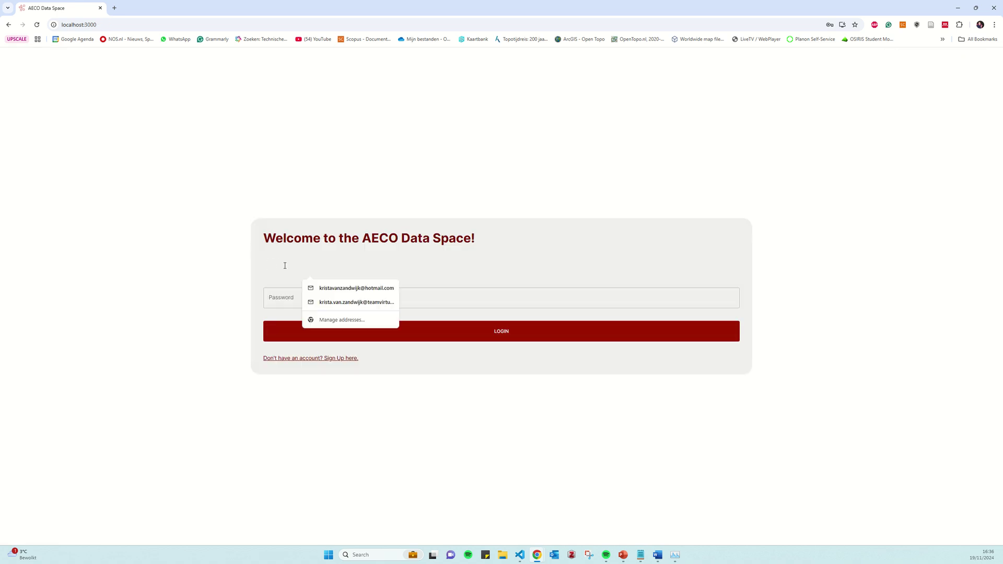
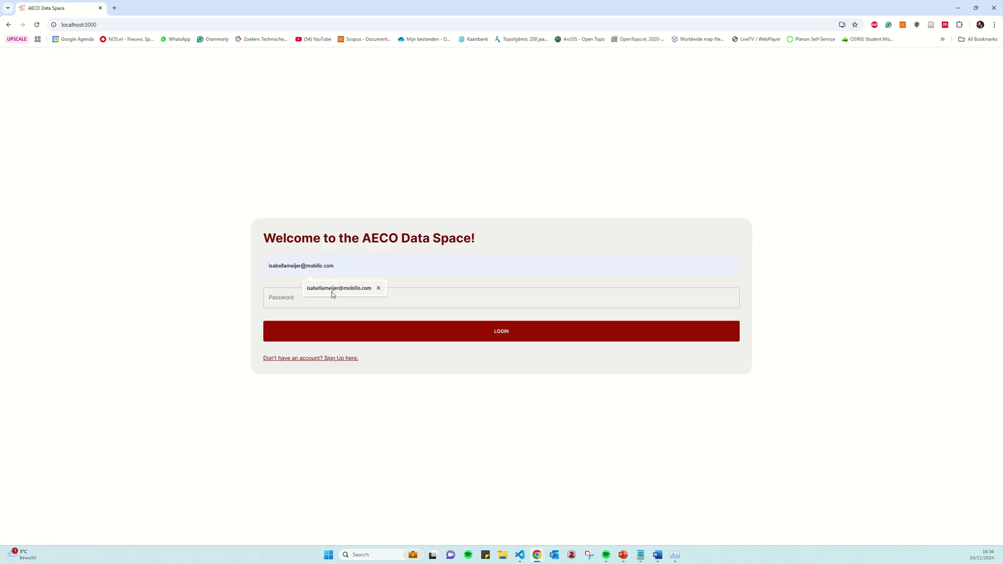
click(335, 288)
click(303, 300)
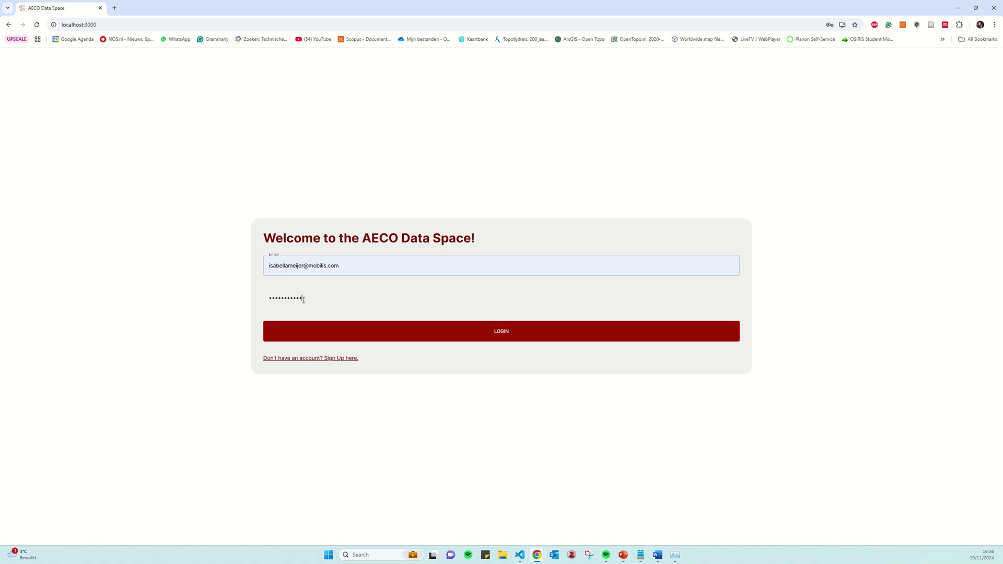
key(Return)
Confirm Admin Page access and the admin role on Home, then open the public Buildings list
scroll(69, 319, down, 2)
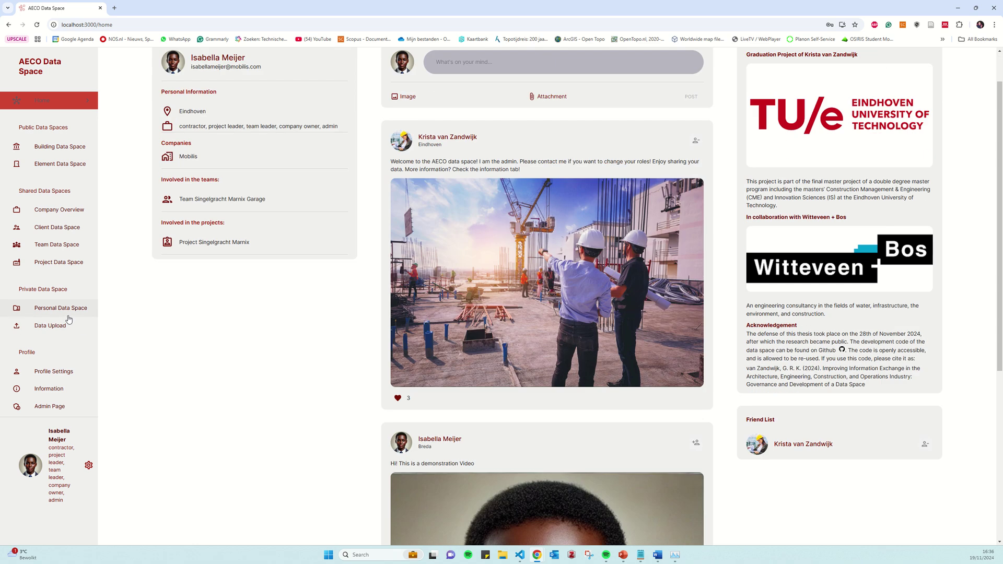
click(52, 410)
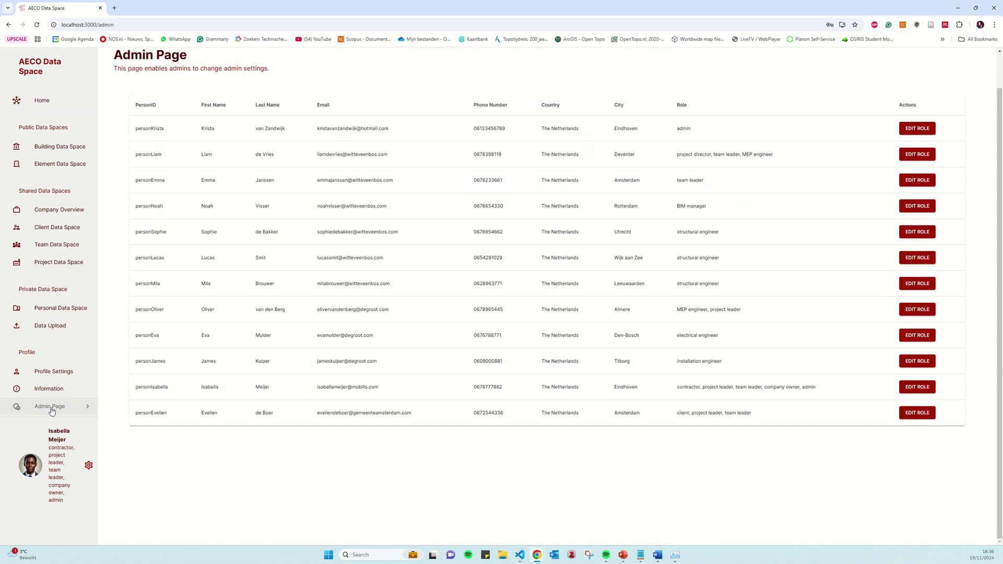
click(43, 100)
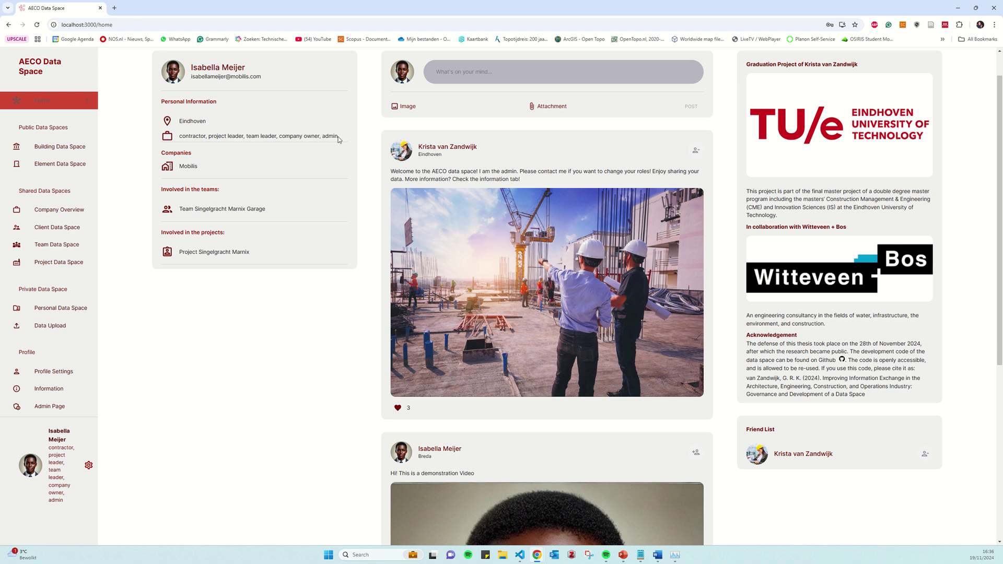
double_click(330, 136)
click(43, 149)
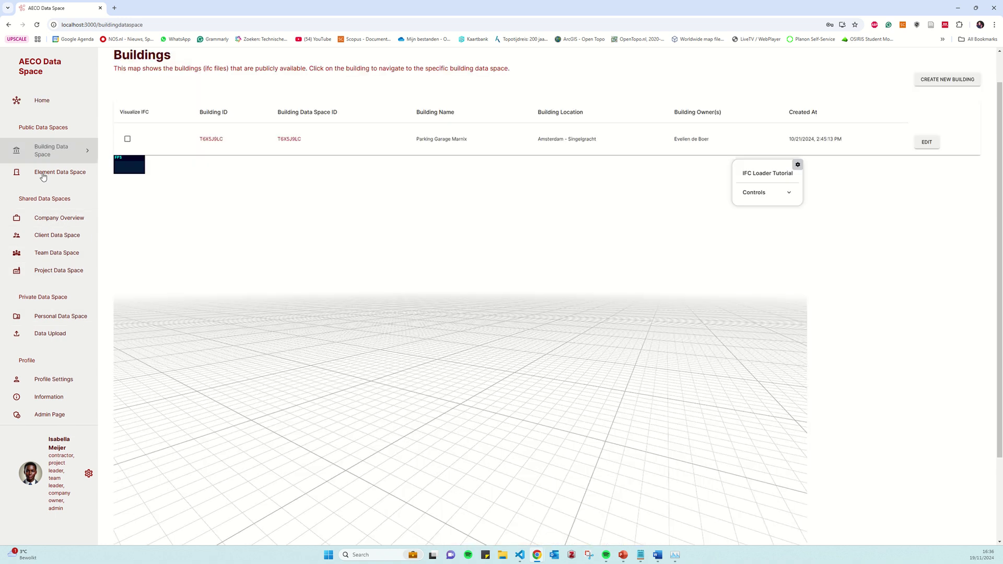
Start a new building with the Mobilis user as owner, then switch to Element Data Spaces
scroll(899, 303, up, 2)
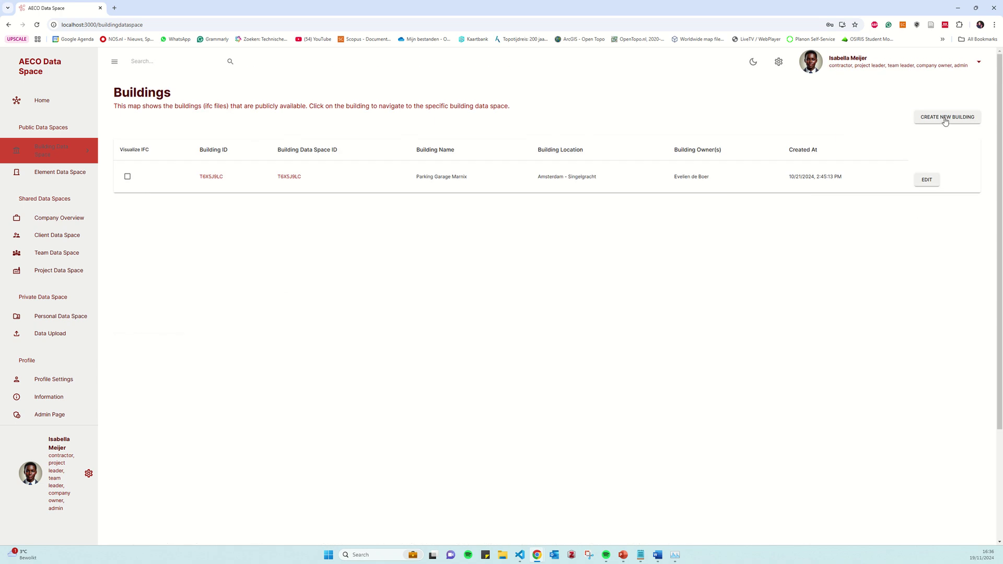
click(944, 117)
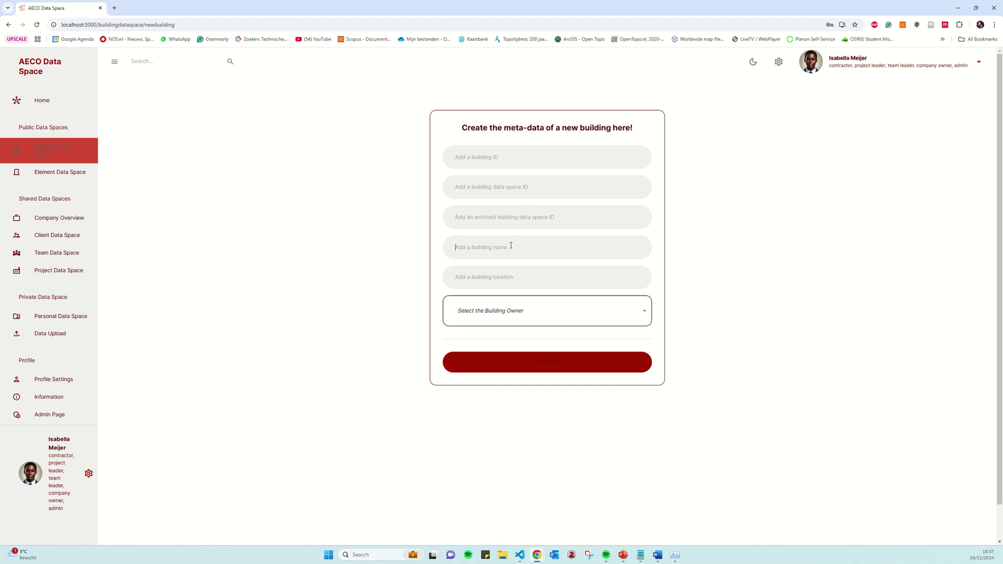
click(528, 310)
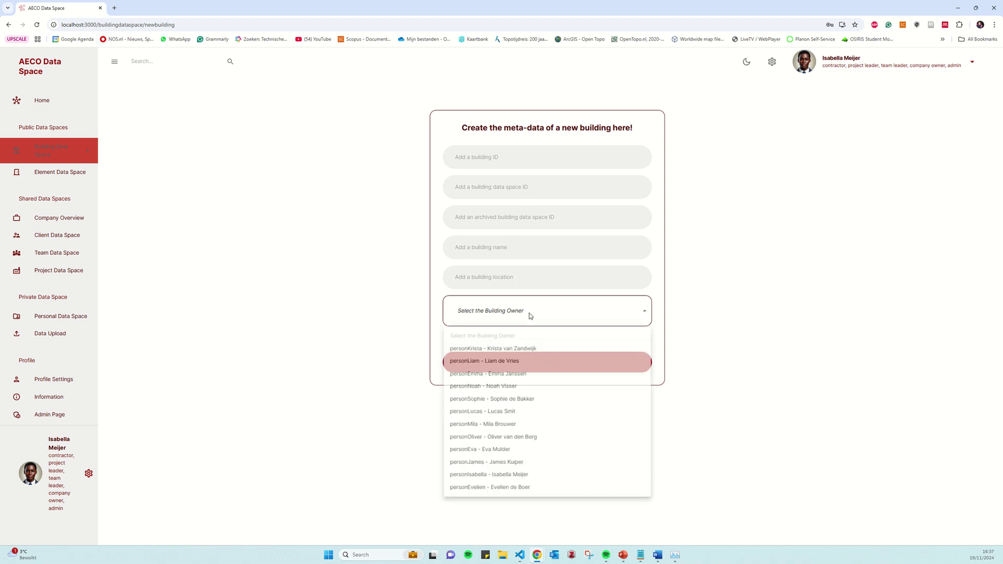
click(515, 476)
click(366, 357)
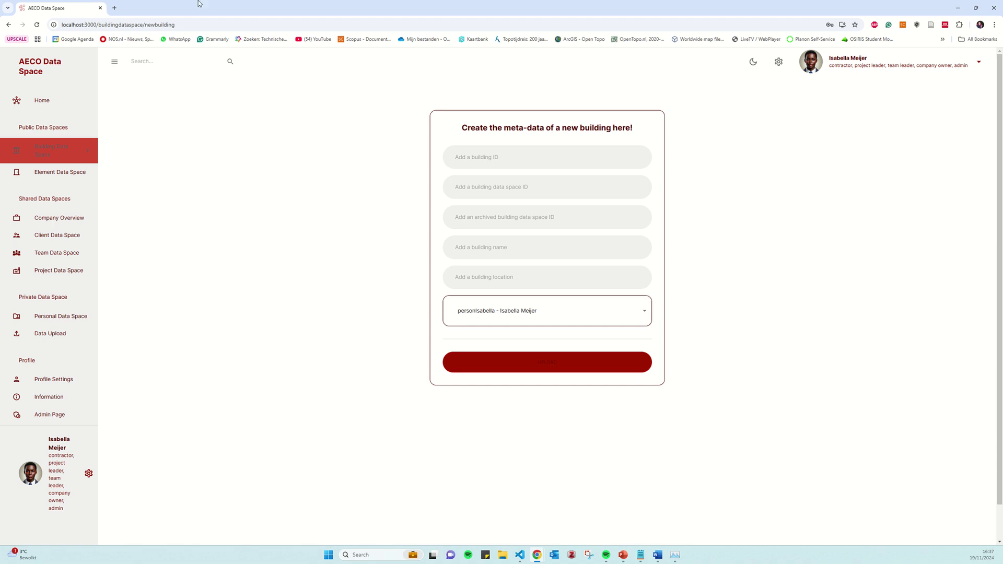
click(70, 173)
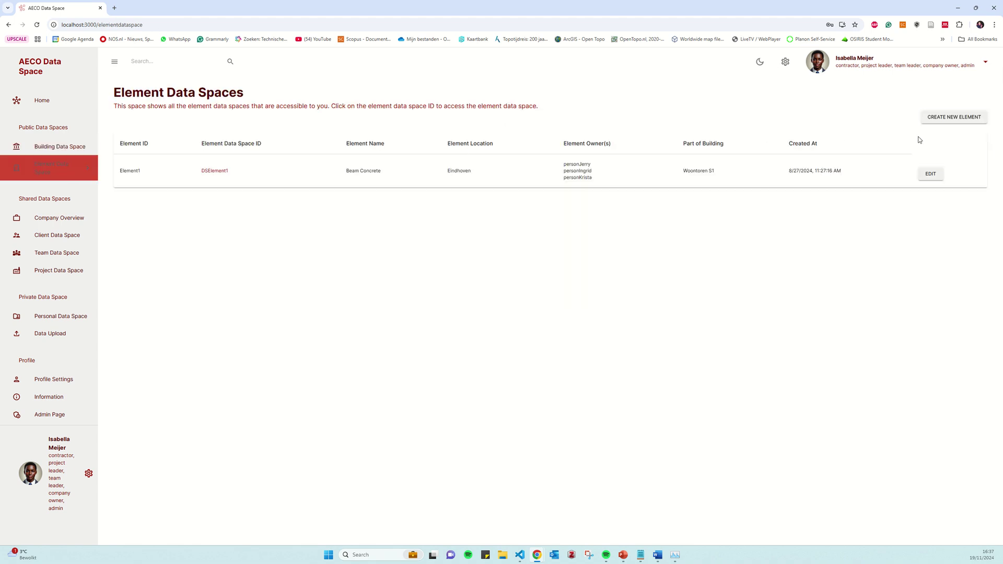
Start a new element owned by yourself and linked to Parking Garage Marnix, then go to Company Overview
click(953, 117)
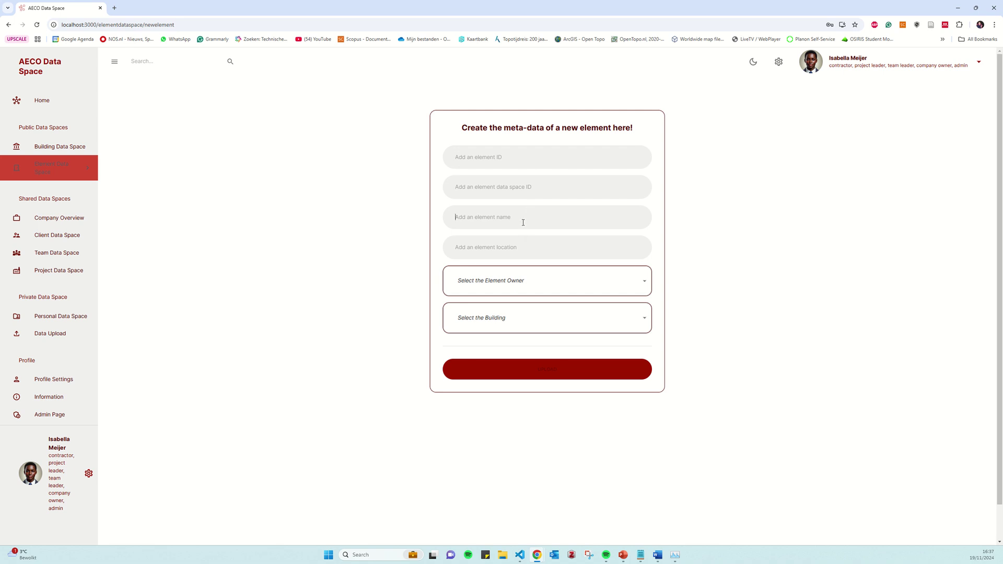
click(518, 284)
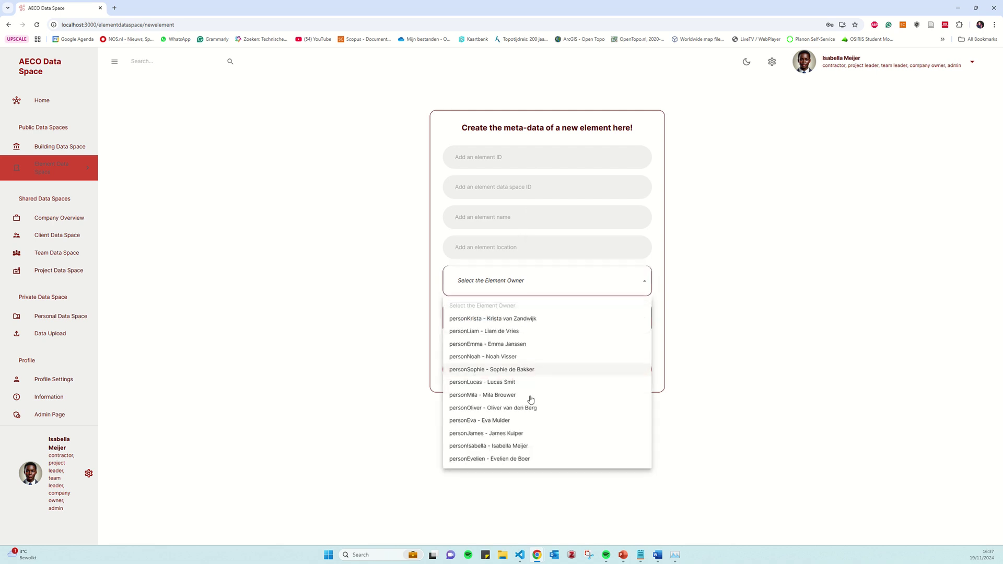
click(525, 446)
click(523, 325)
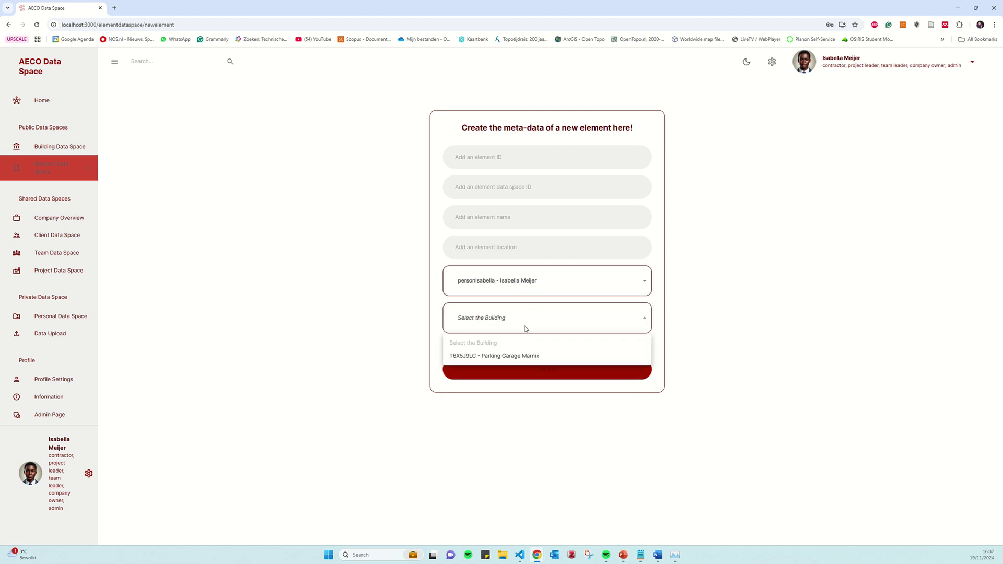
click(507, 358)
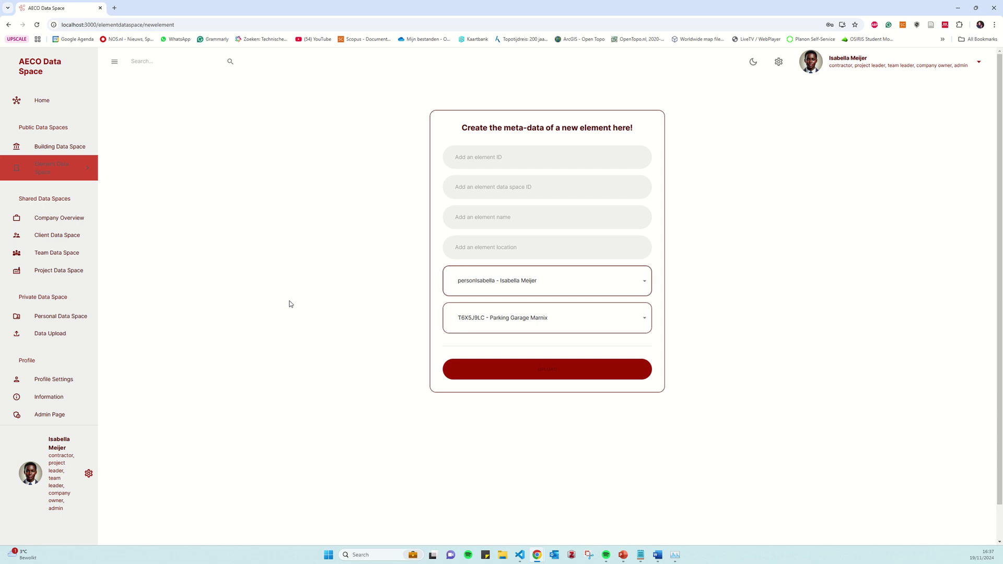
click(64, 224)
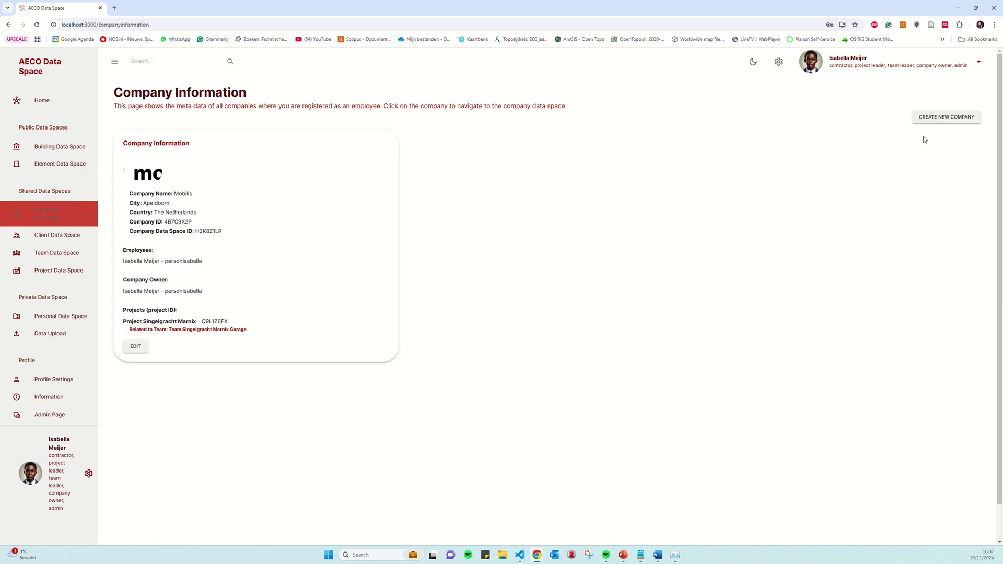
Start a new company and add three employees to it
click(936, 119)
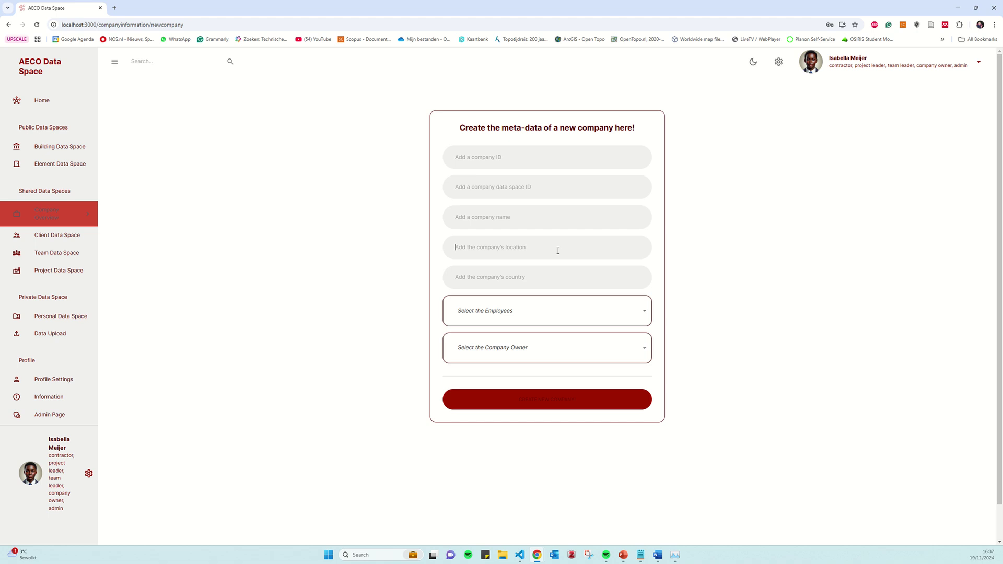
click(549, 317)
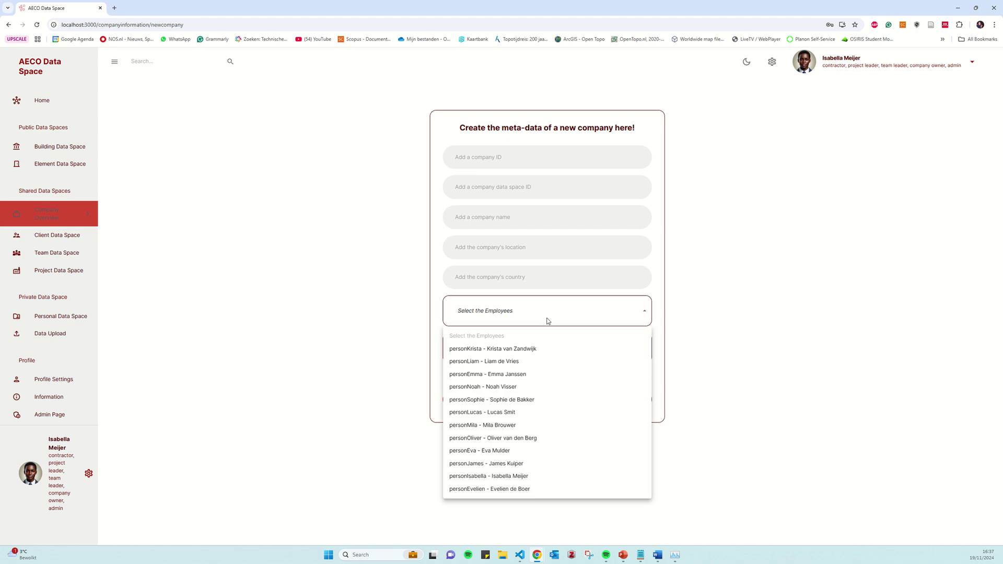
click(523, 488)
click(519, 476)
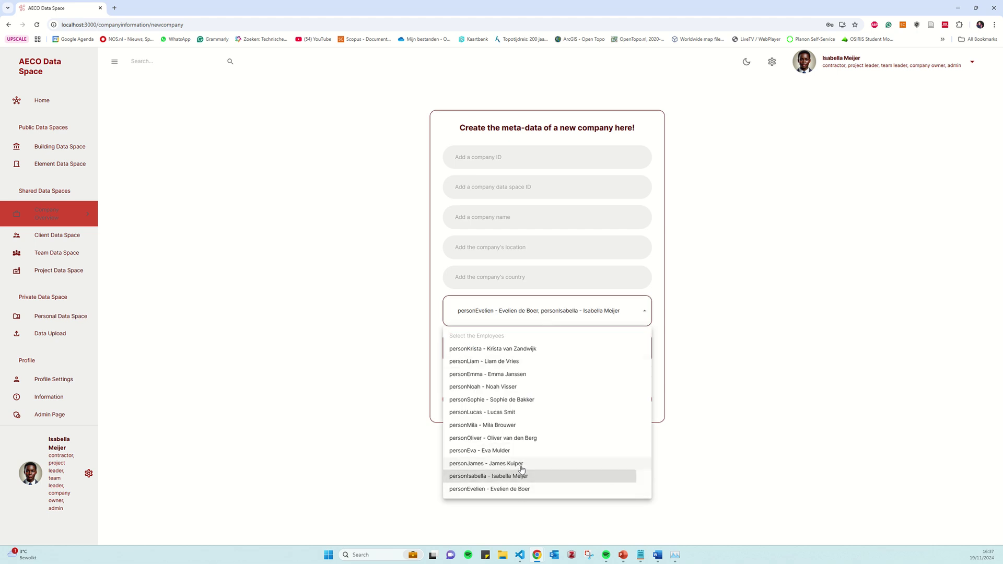
click(522, 464)
click(611, 320)
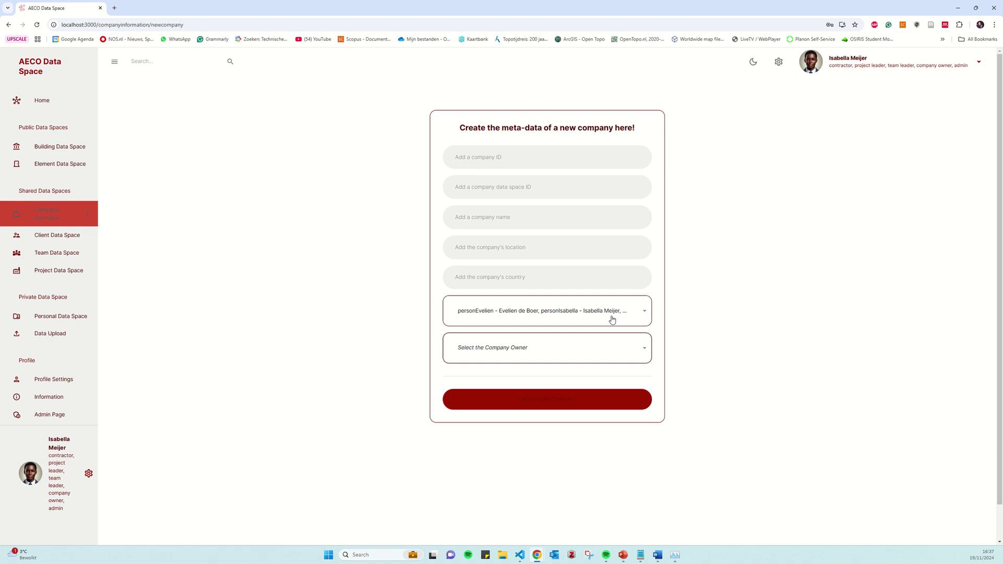
Choose the company owner, then move on to the Project Overview page
click(550, 347)
click(523, 385)
click(591, 347)
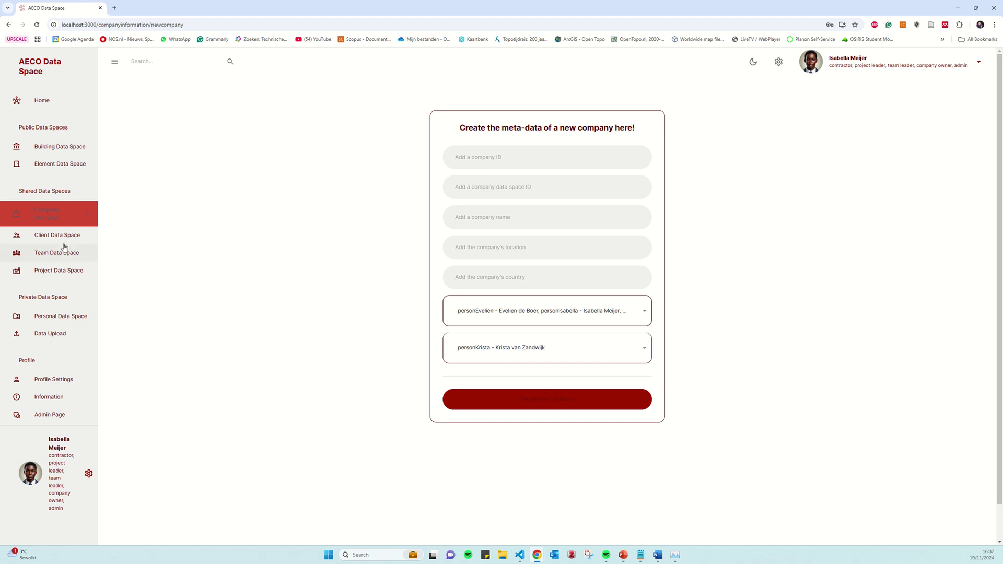
click(59, 270)
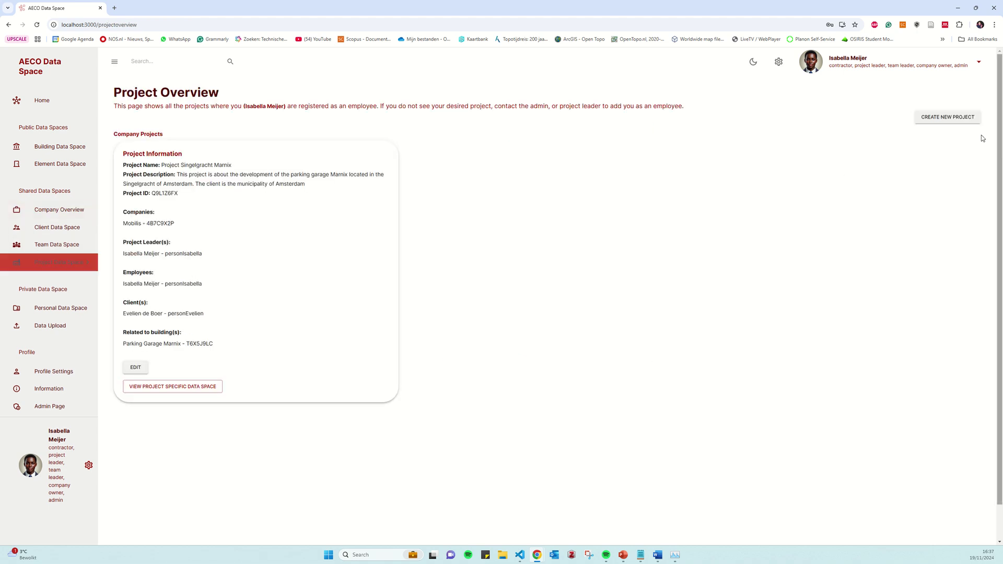
Start a new project with Witteveen + Bos as company and three employees
click(949, 120)
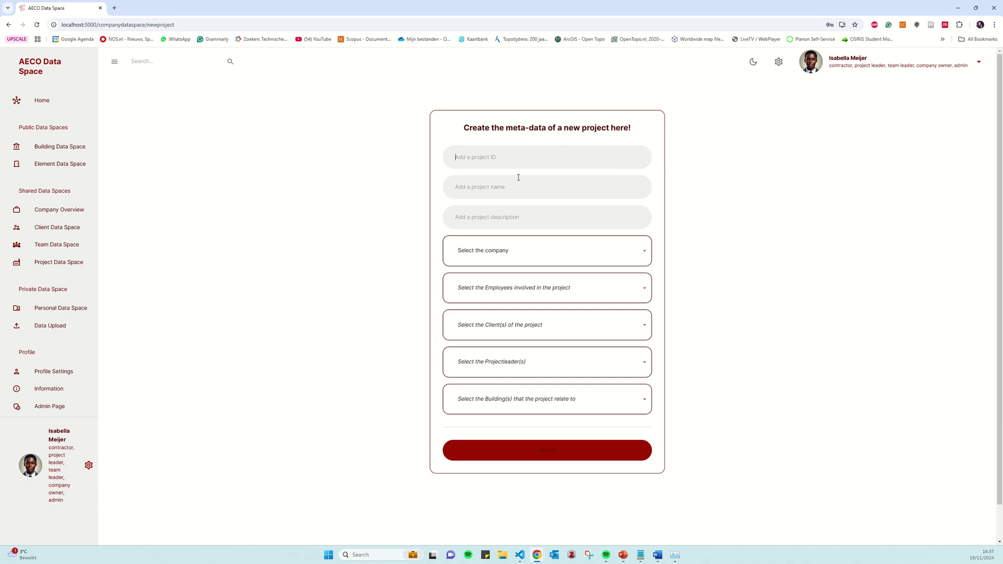
click(496, 253)
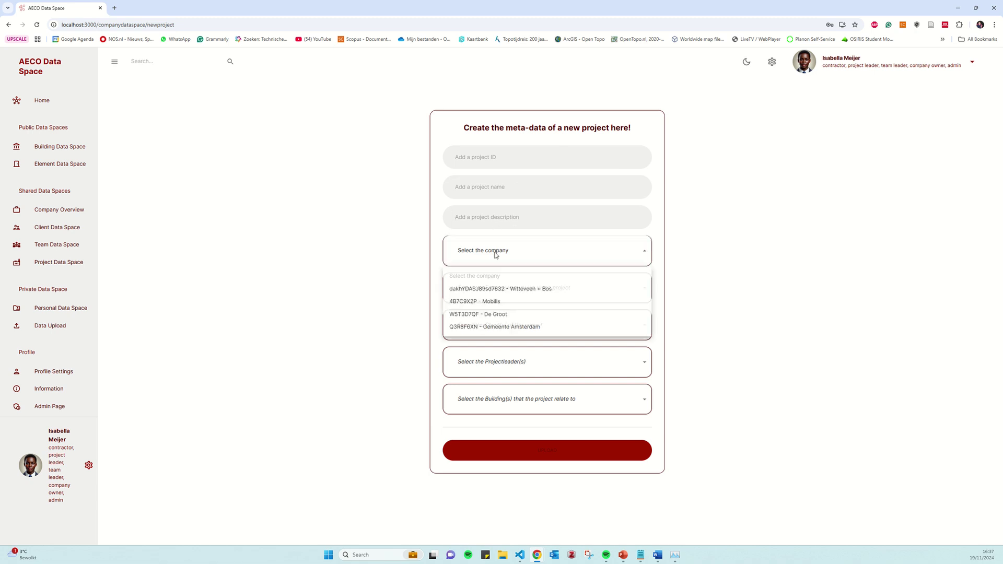
click(535, 291)
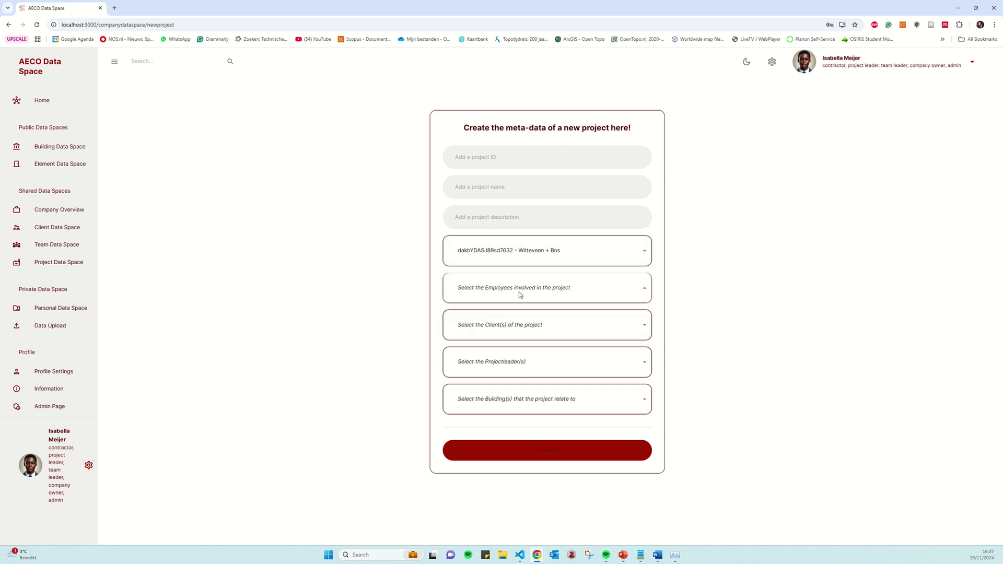
click(519, 292)
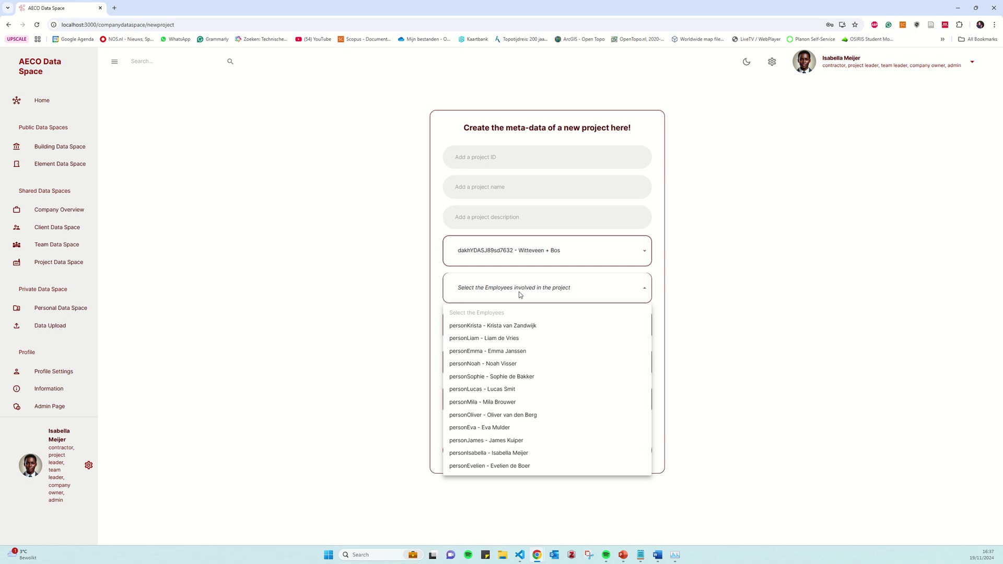
click(515, 366)
click(512, 376)
click(510, 389)
click(599, 299)
Add one client to the project and make yourself project leader
click(551, 328)
click(521, 364)
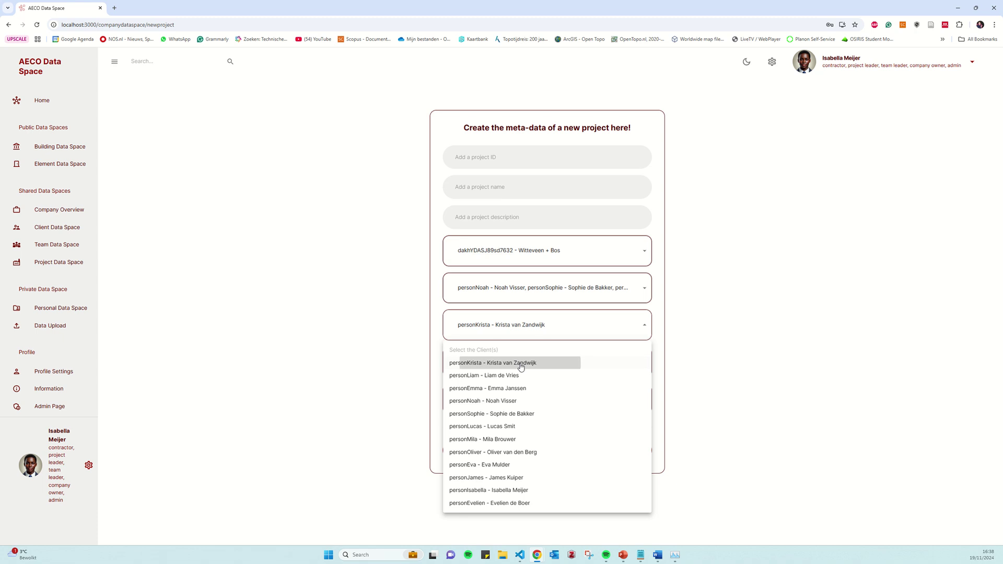
click(556, 324)
click(539, 361)
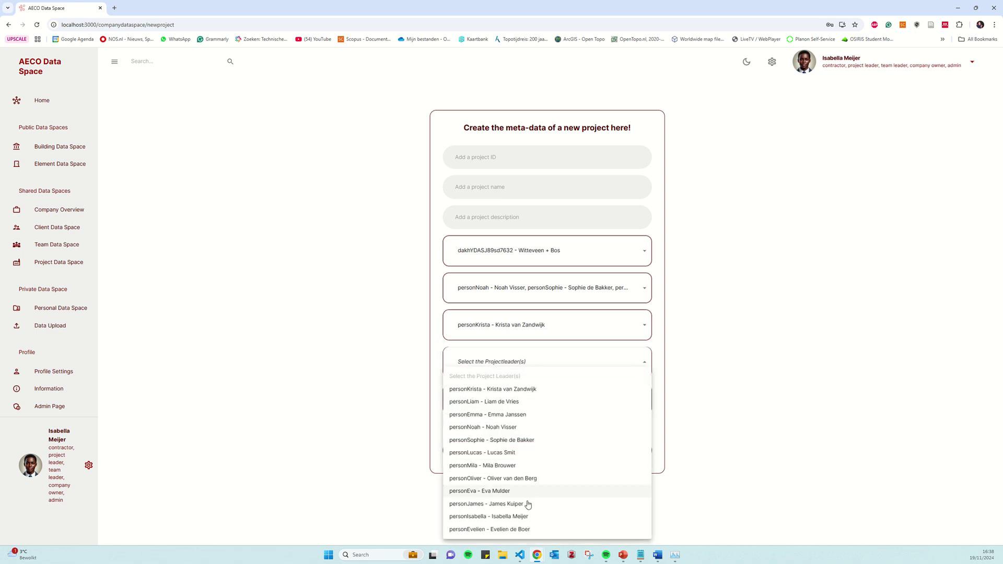
click(521, 516)
click(547, 359)
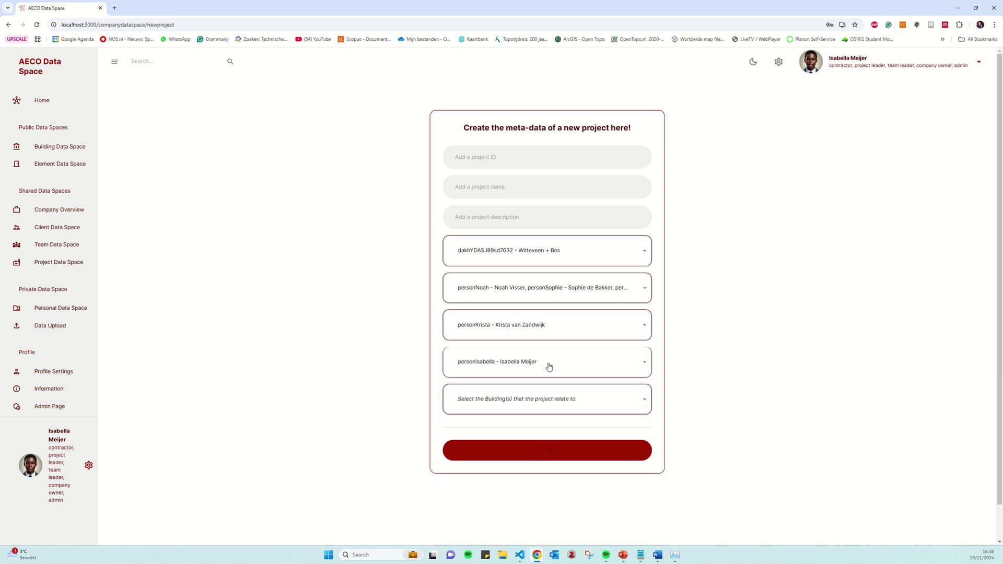
Link the project to Parking Garage Marnix, then open the Team Data Spaces page
click(556, 398)
click(518, 438)
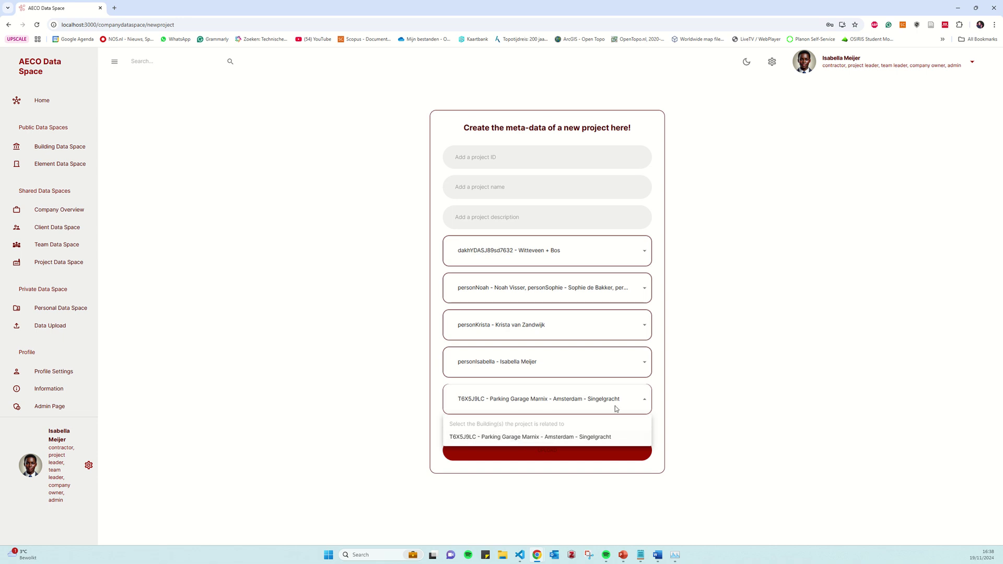
click(673, 411)
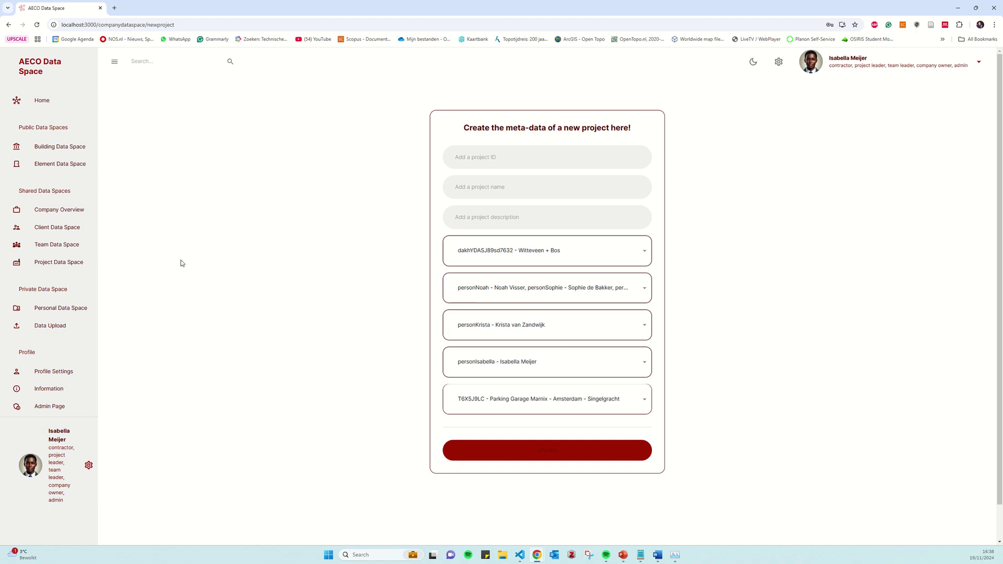
click(60, 251)
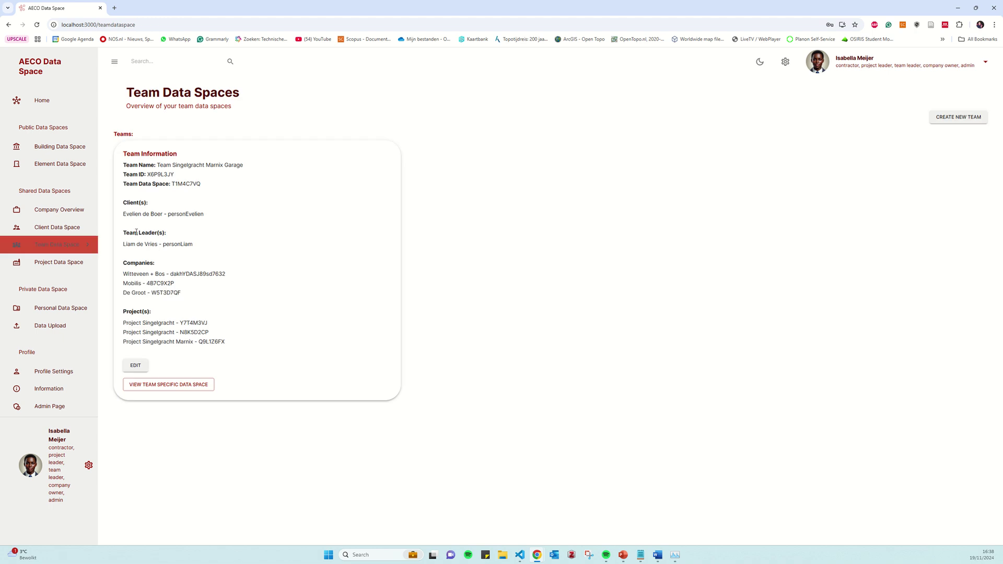
Open the new-team form and review its company, client, leader and project options without choosing any
click(973, 120)
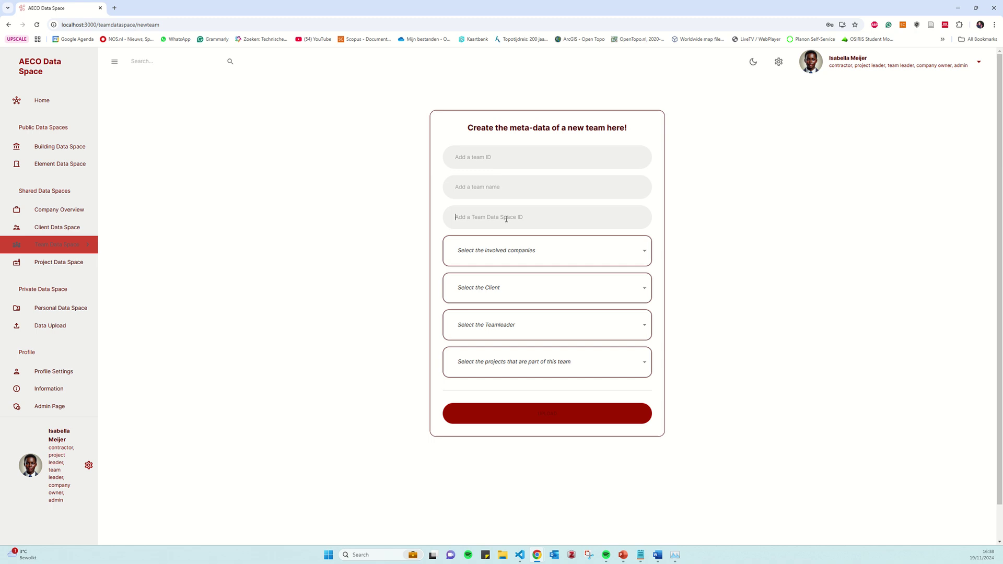
click(517, 253)
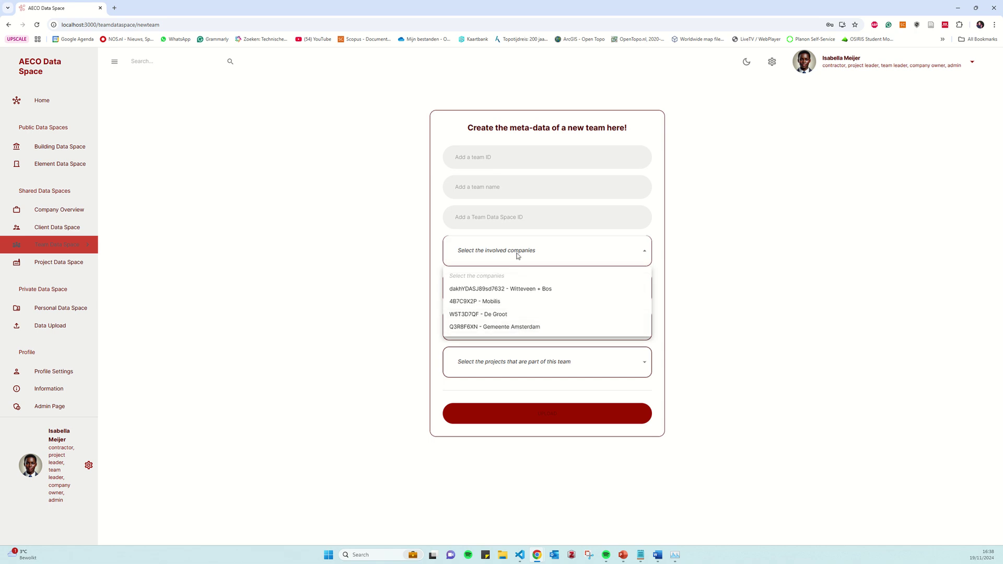
click(513, 293)
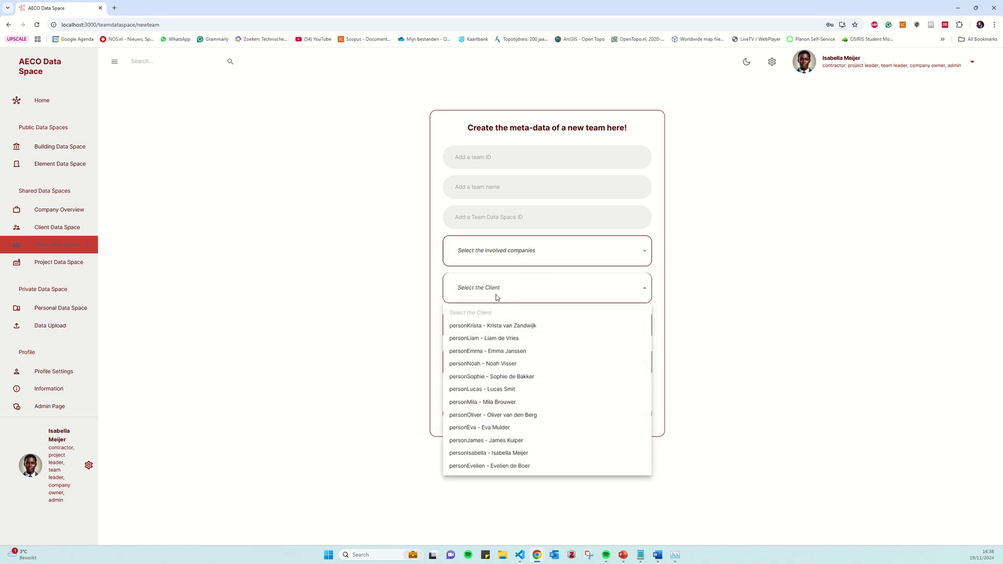
click(497, 297)
click(506, 327)
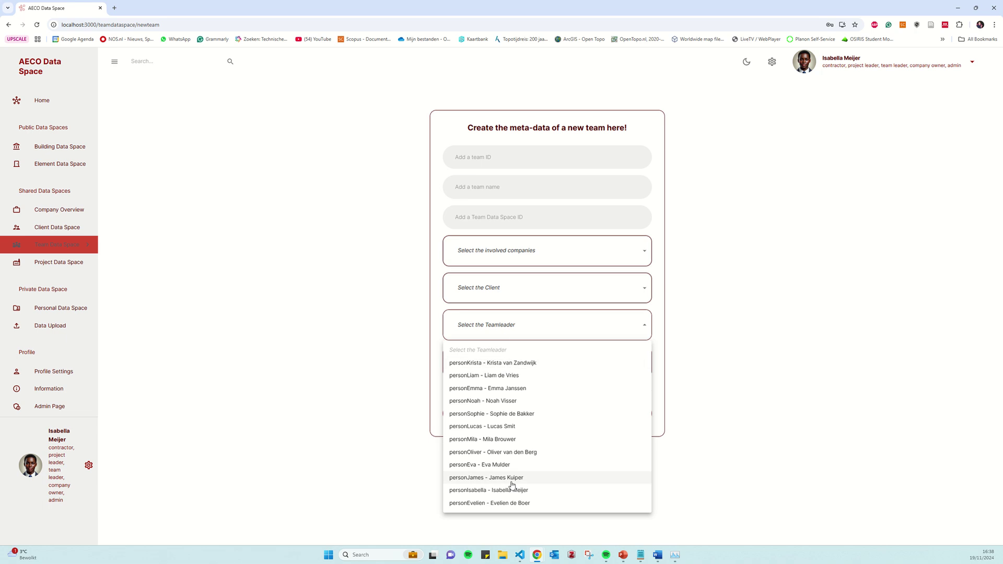
click(505, 345)
click(510, 363)
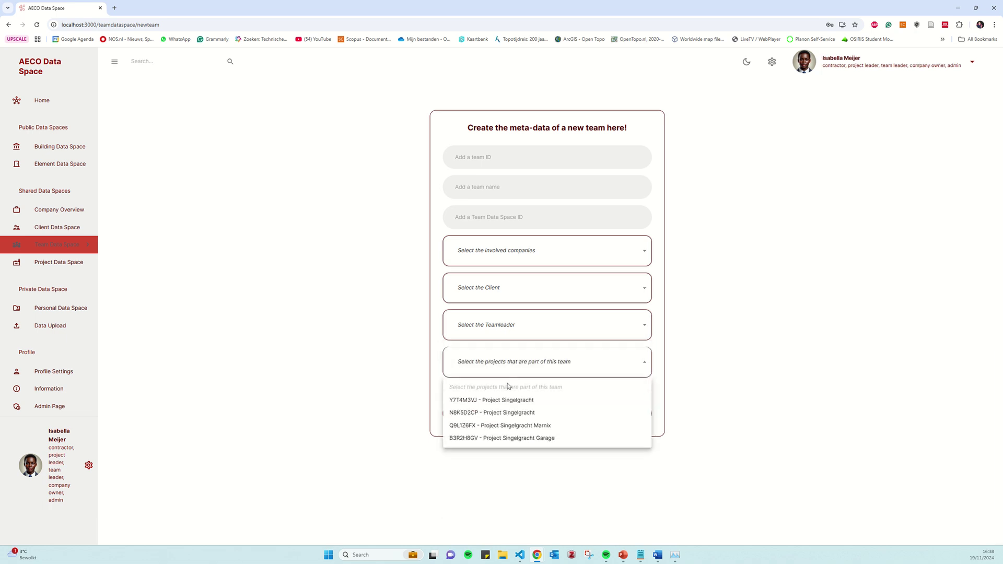
click(494, 363)
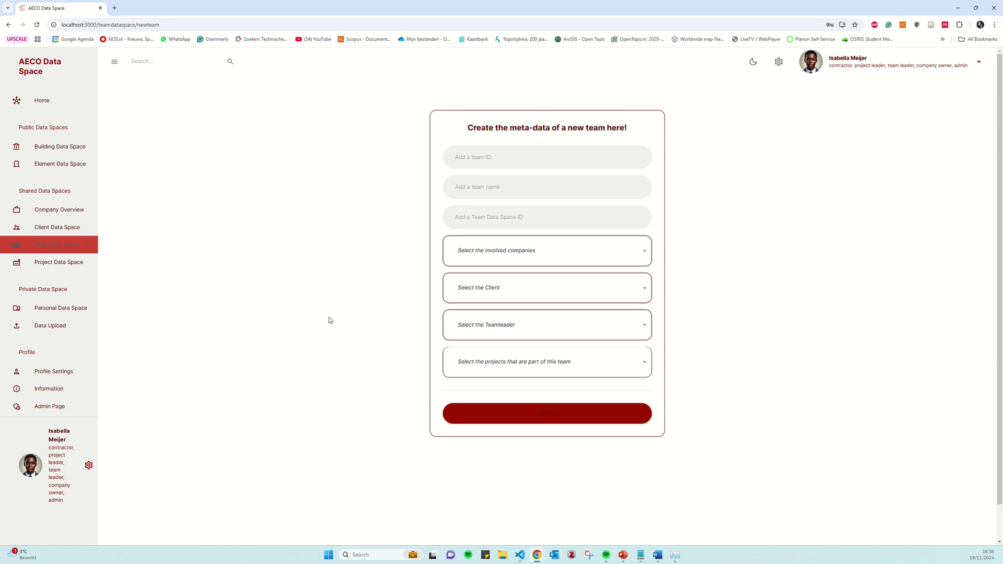
Return to Home and log out to the welcome login screen
click(55, 101)
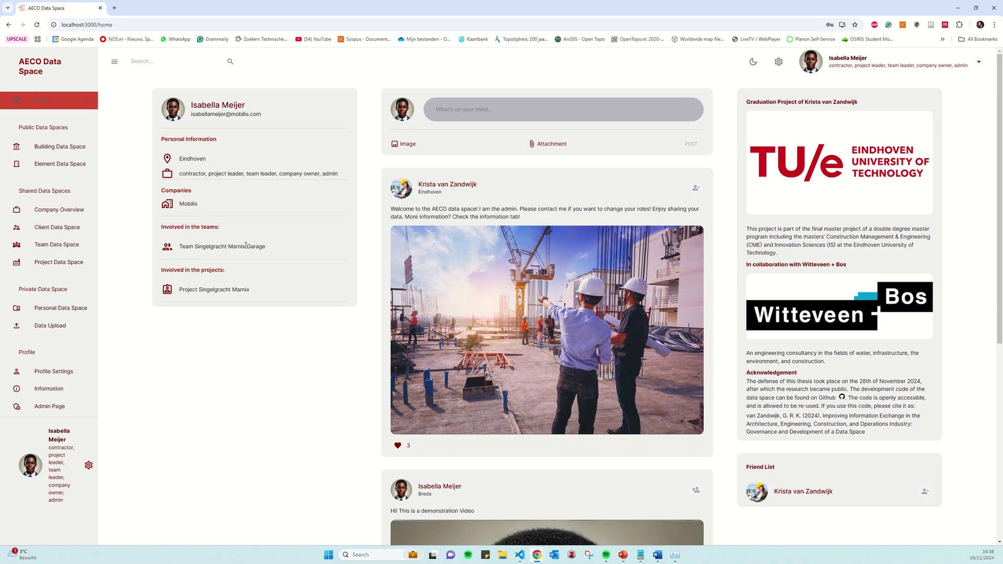
click(978, 63)
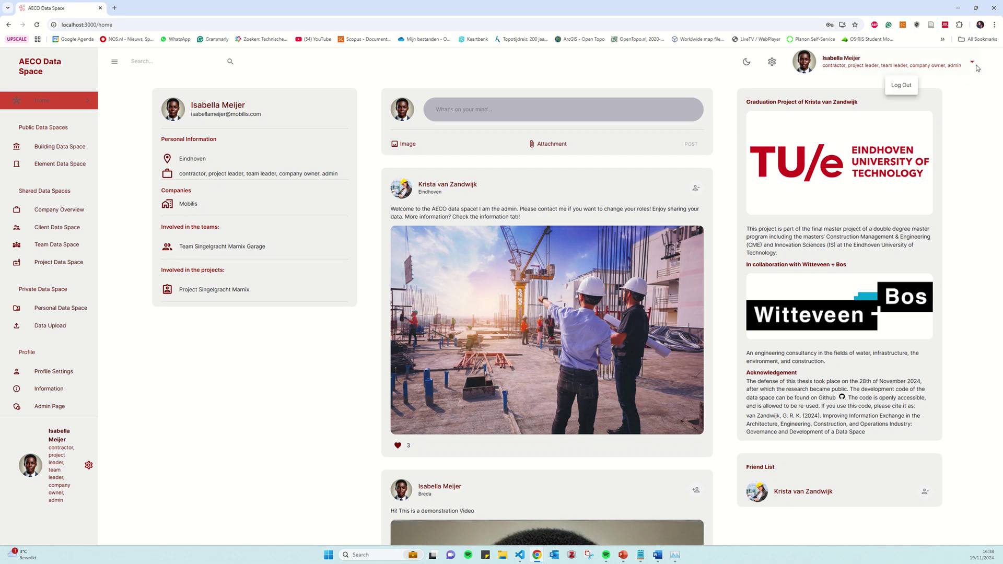
click(910, 86)
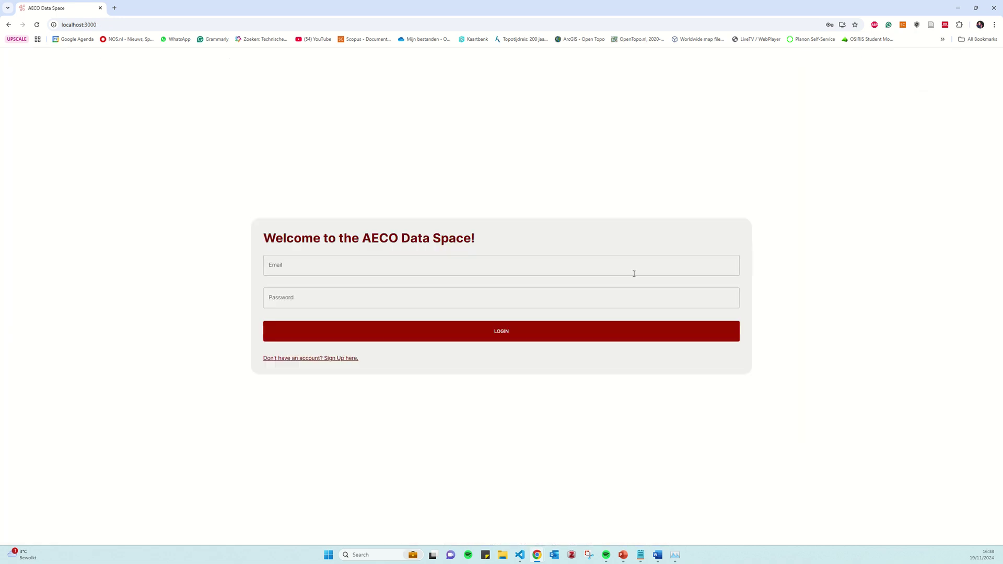